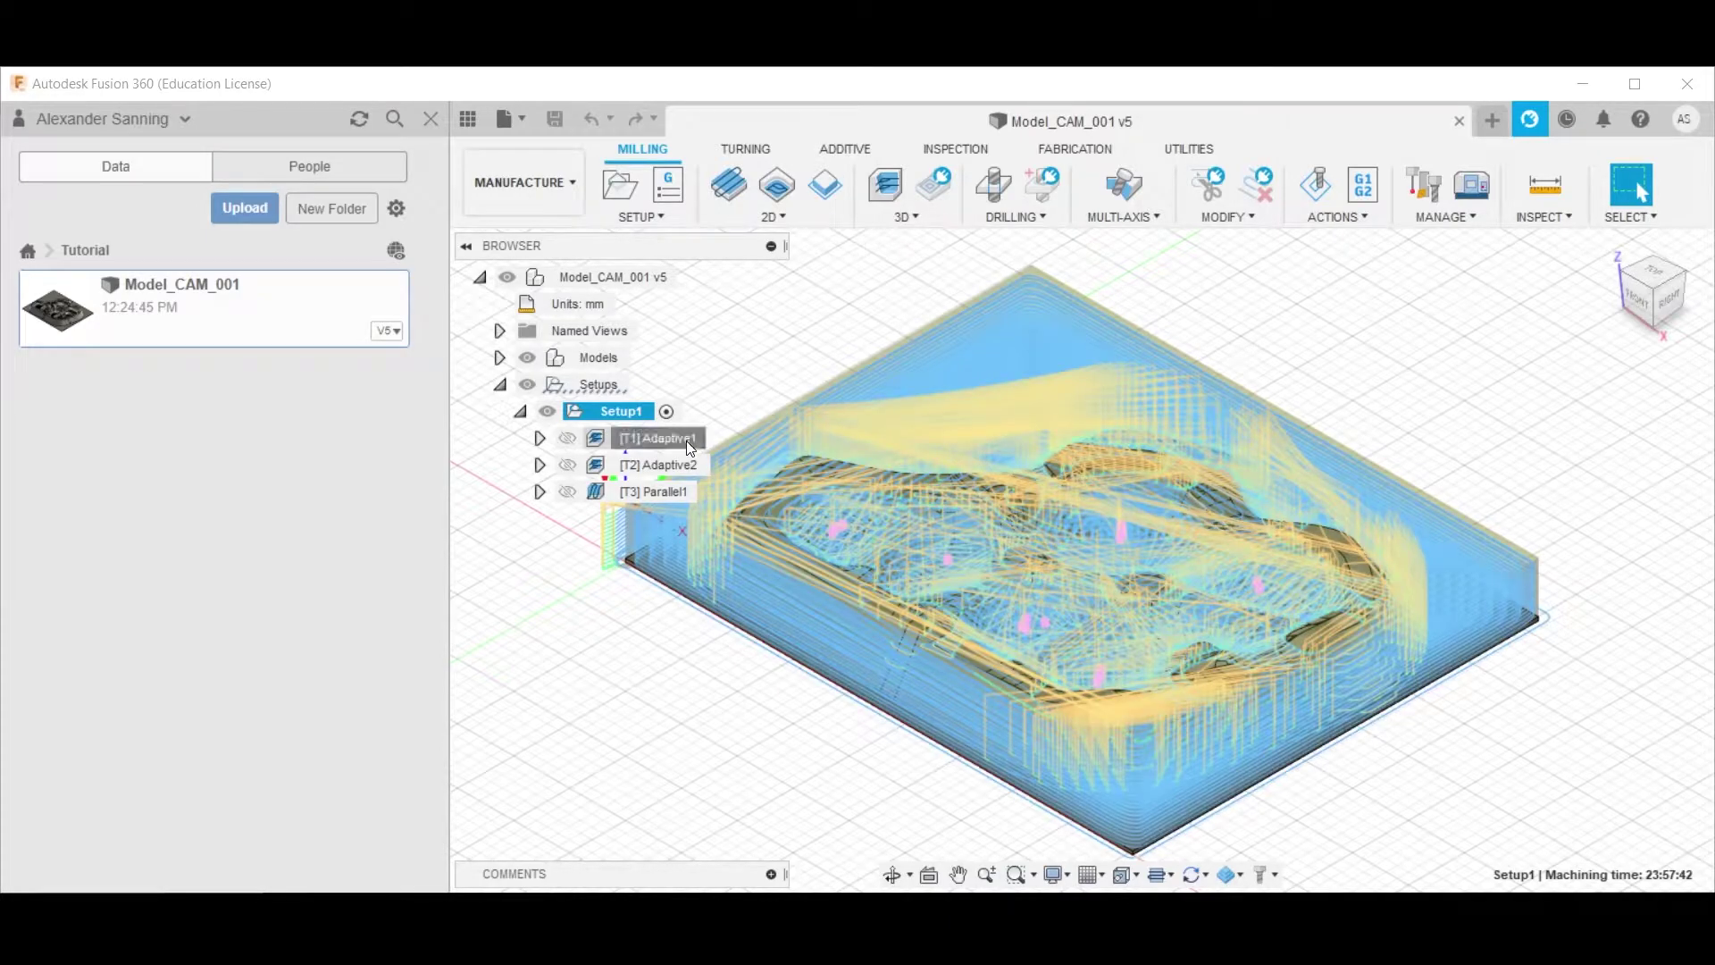
Preview the Adaptive1 and Parallel1 toolpaths and machining times, then show the whole Setup1
click(687, 441)
click(672, 496)
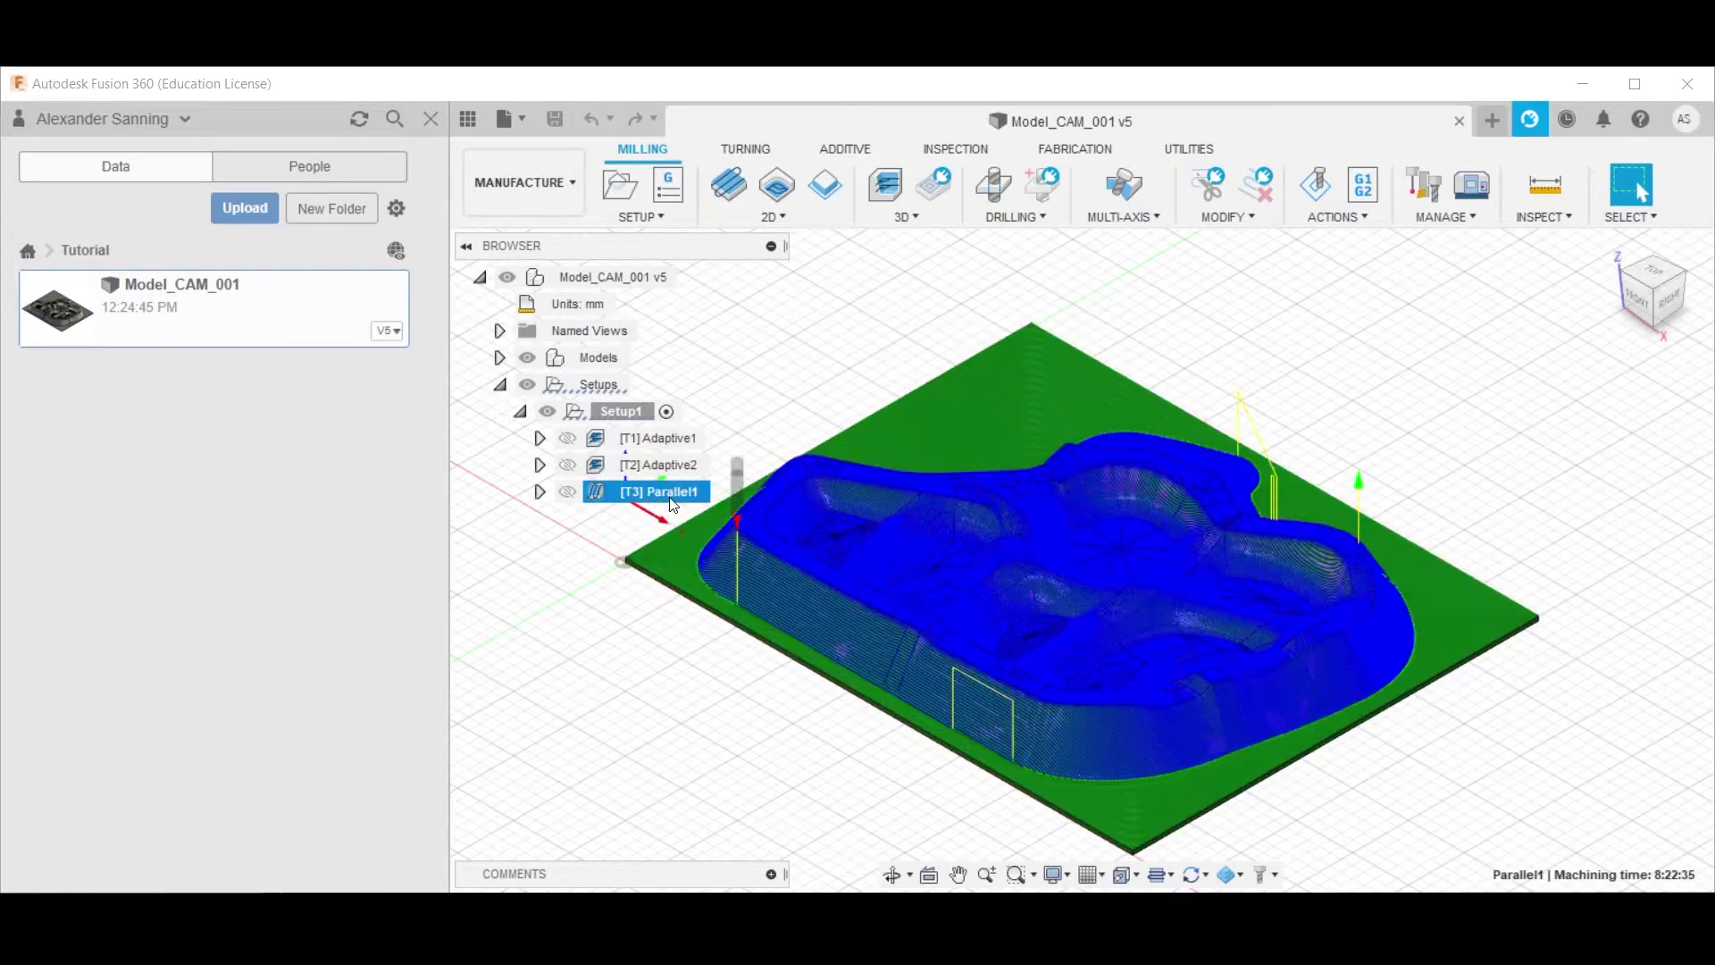
click(673, 441)
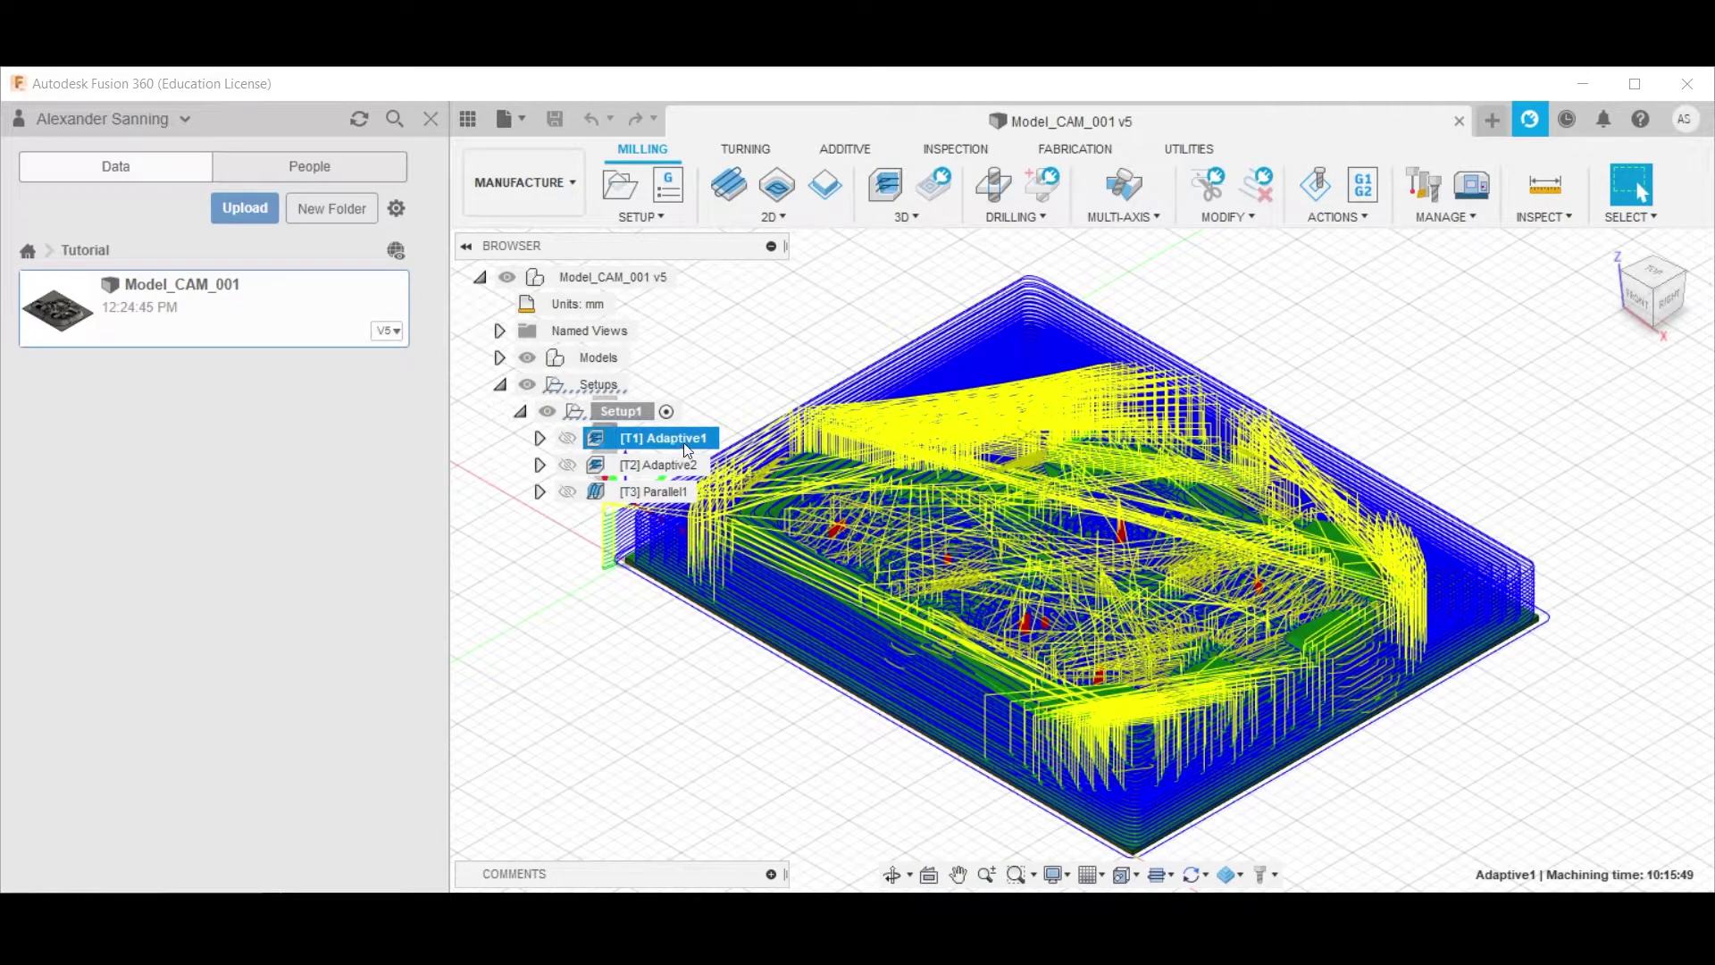
click(631, 416)
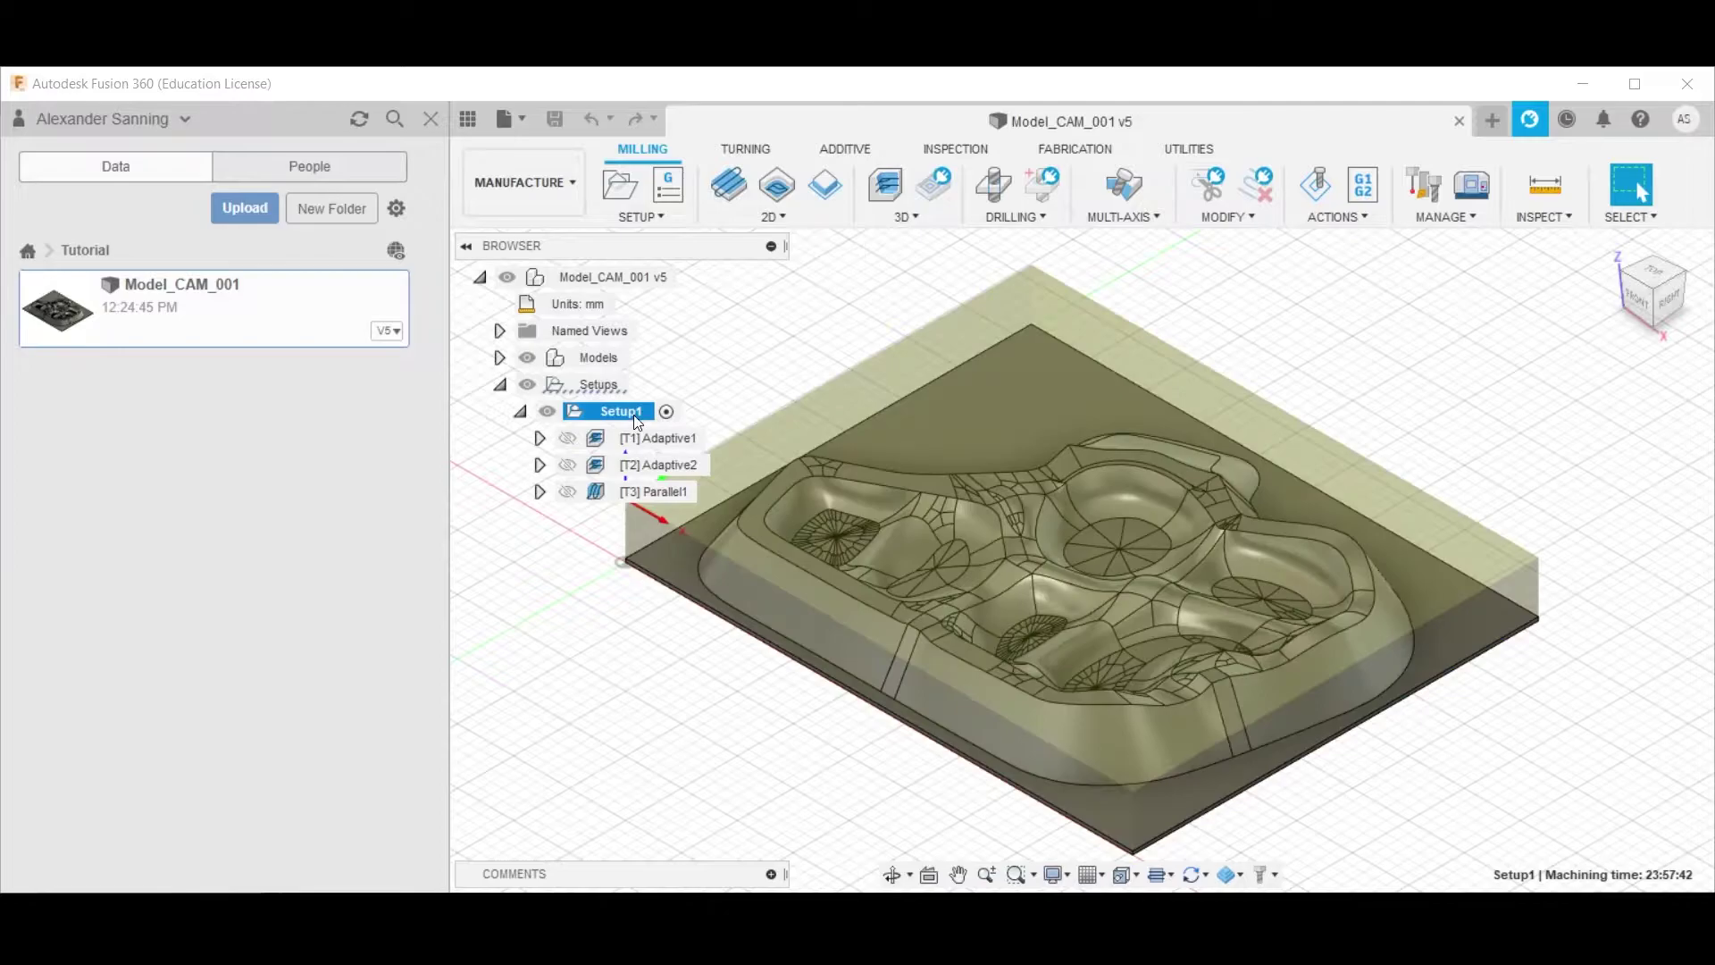
Start simulating Setup1 and review the Info tab's verification results
click(1311, 175)
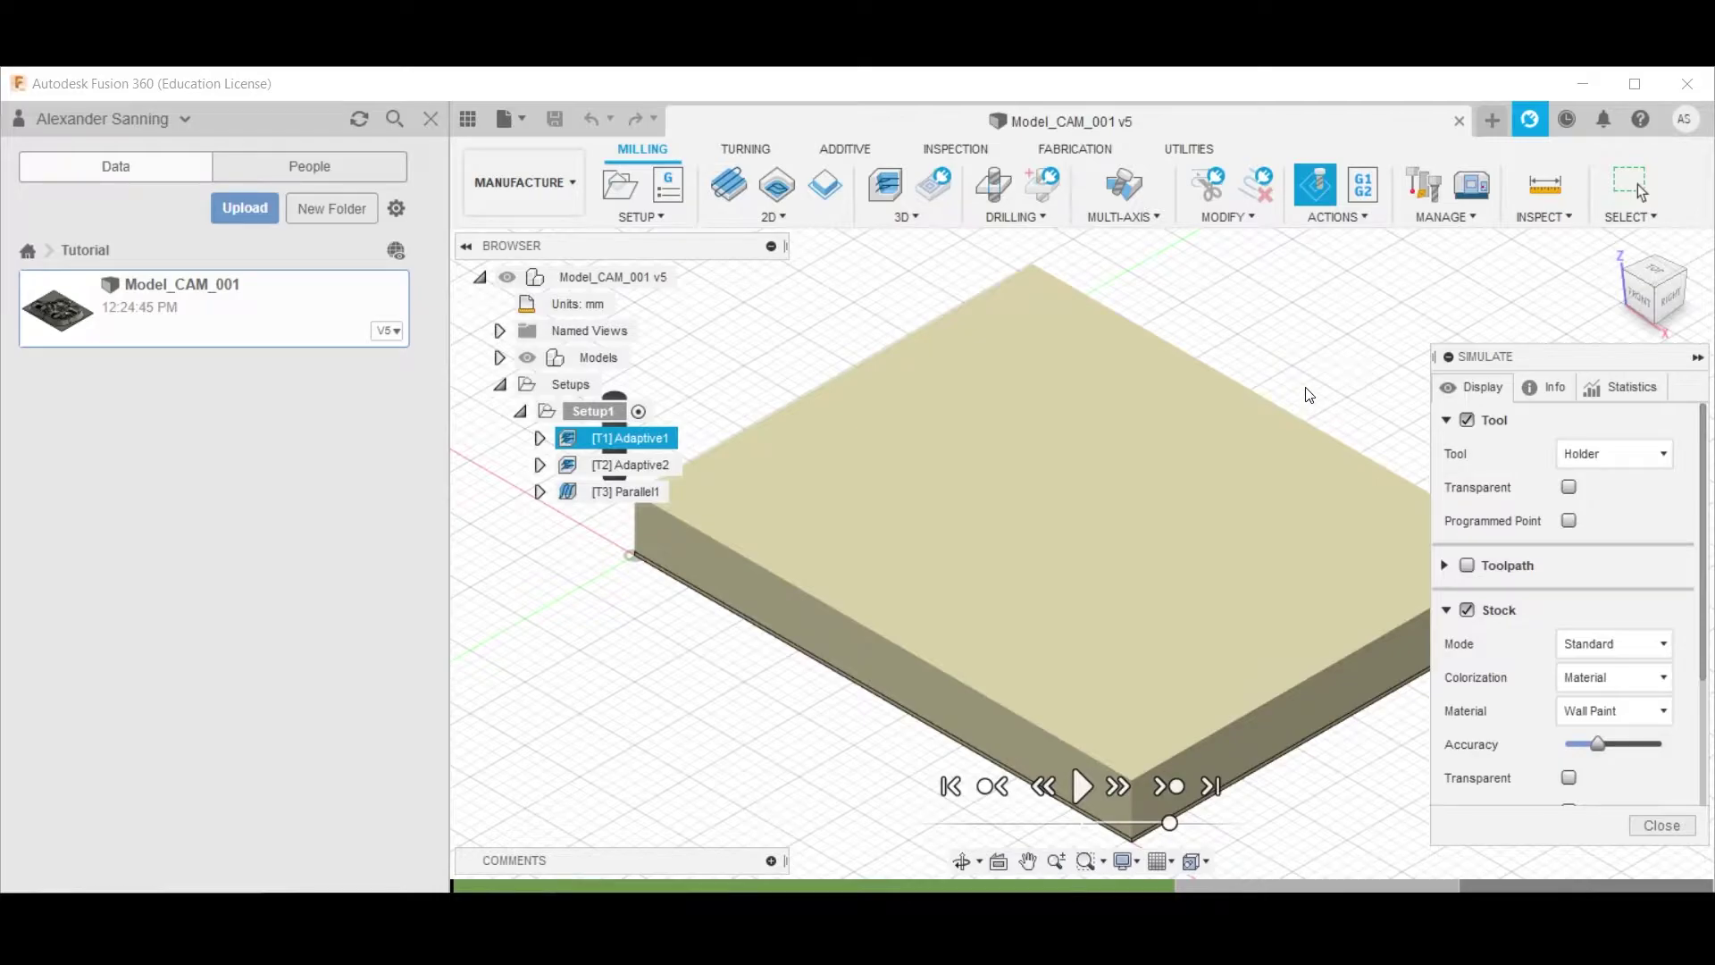
click(1522, 390)
scroll(1589, 694, down, 5)
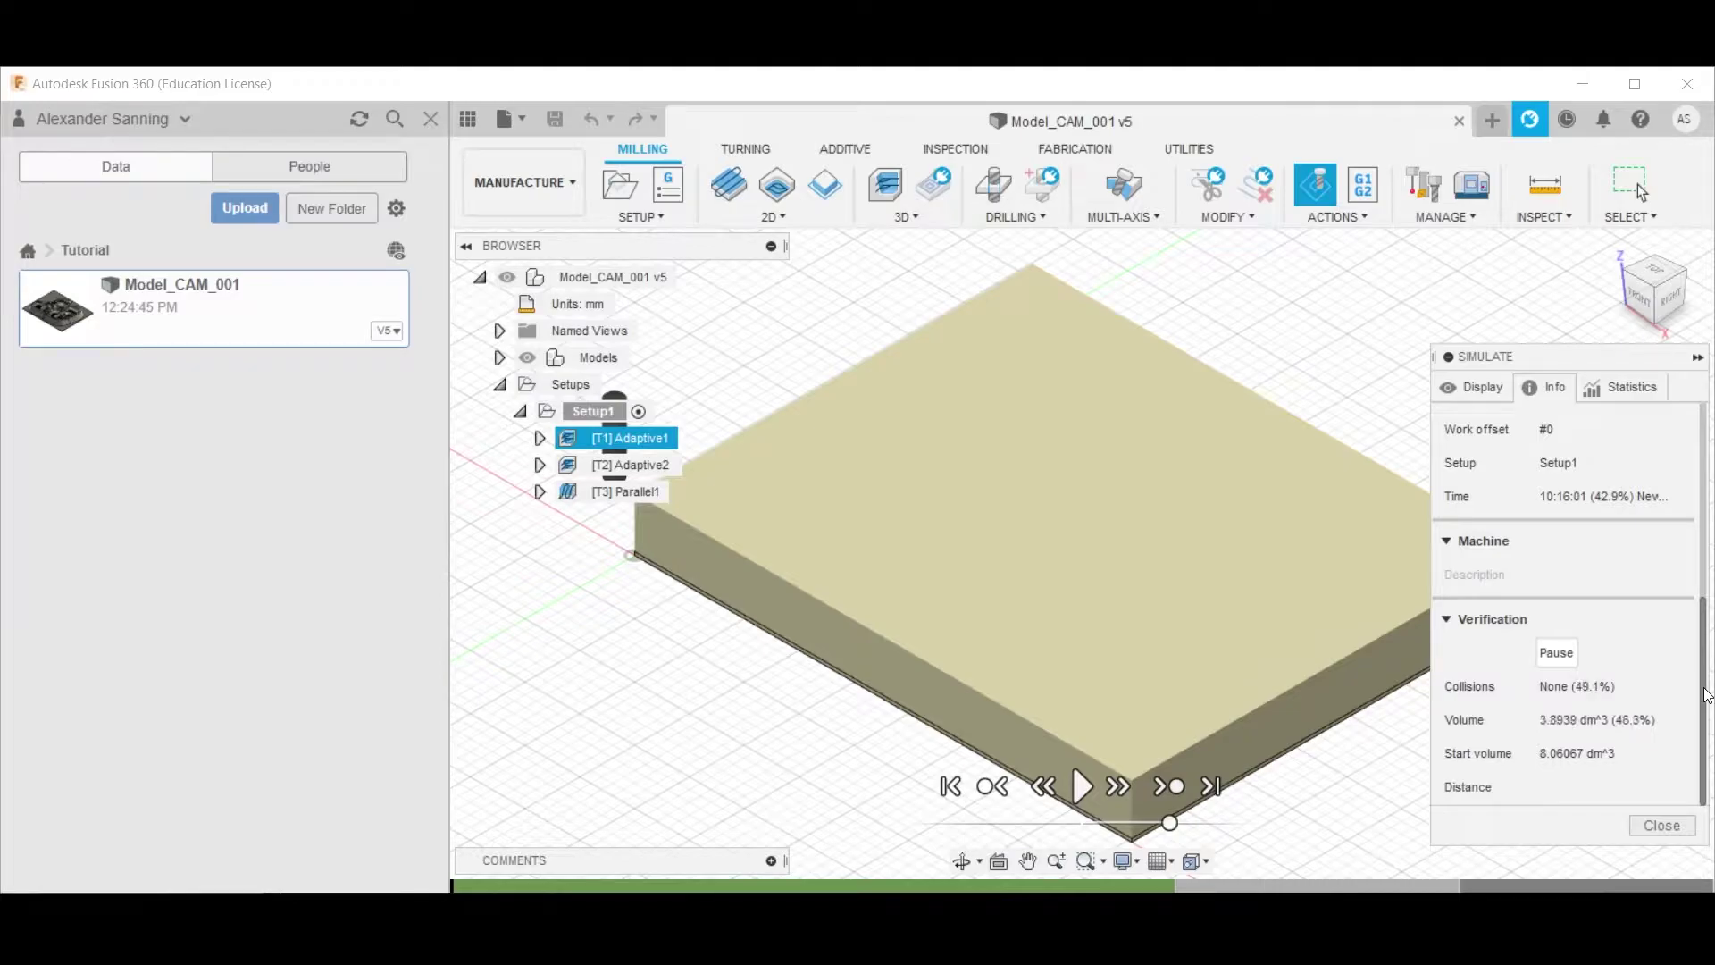
drag(1706, 694, 1710, 518)
click(1474, 386)
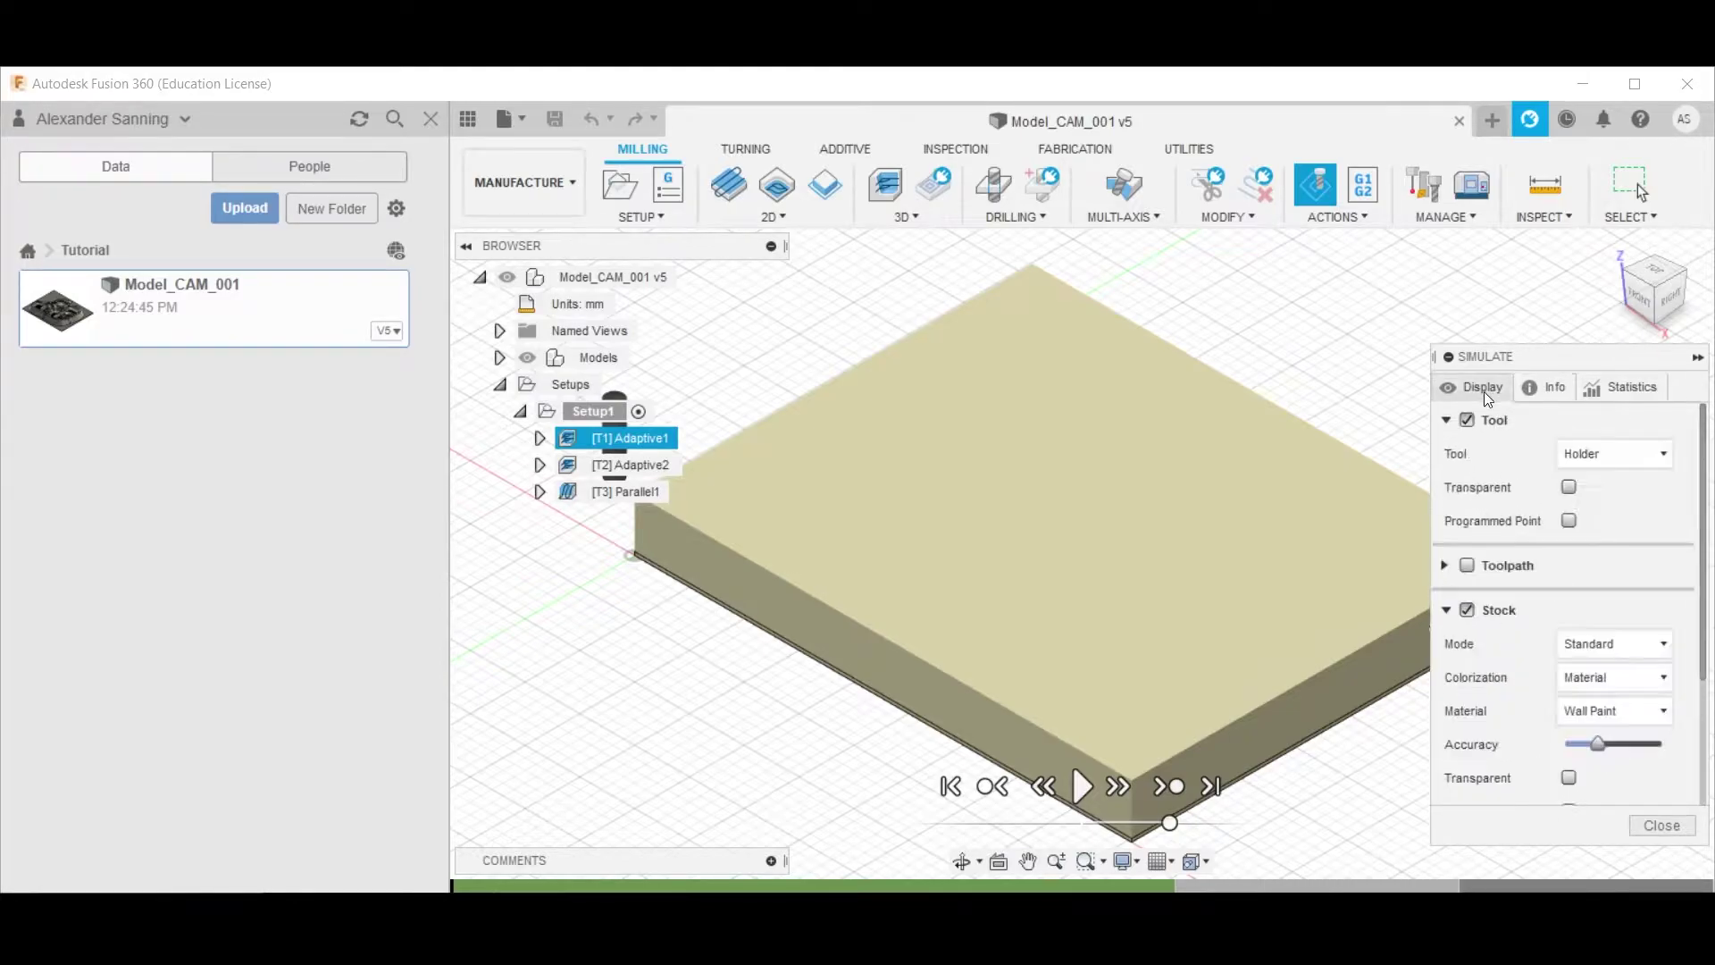
Show toolpath lines, play the simulation at slightly lower speed, and pan the stock left
click(1468, 566)
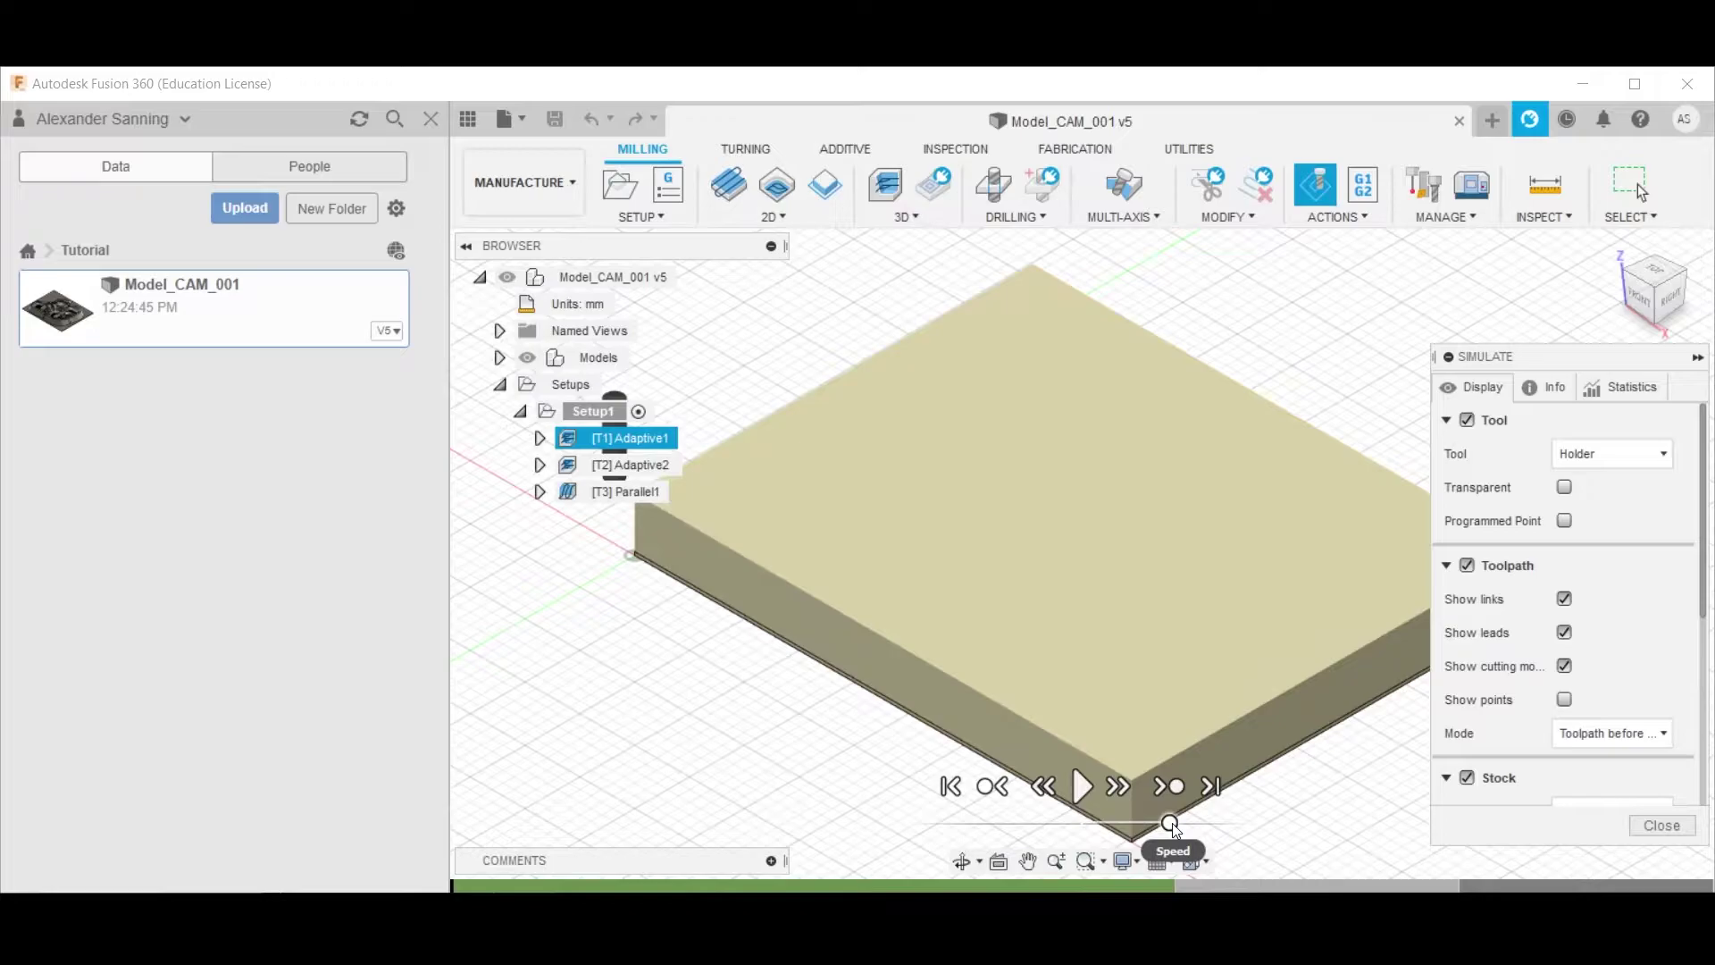
click(1082, 786)
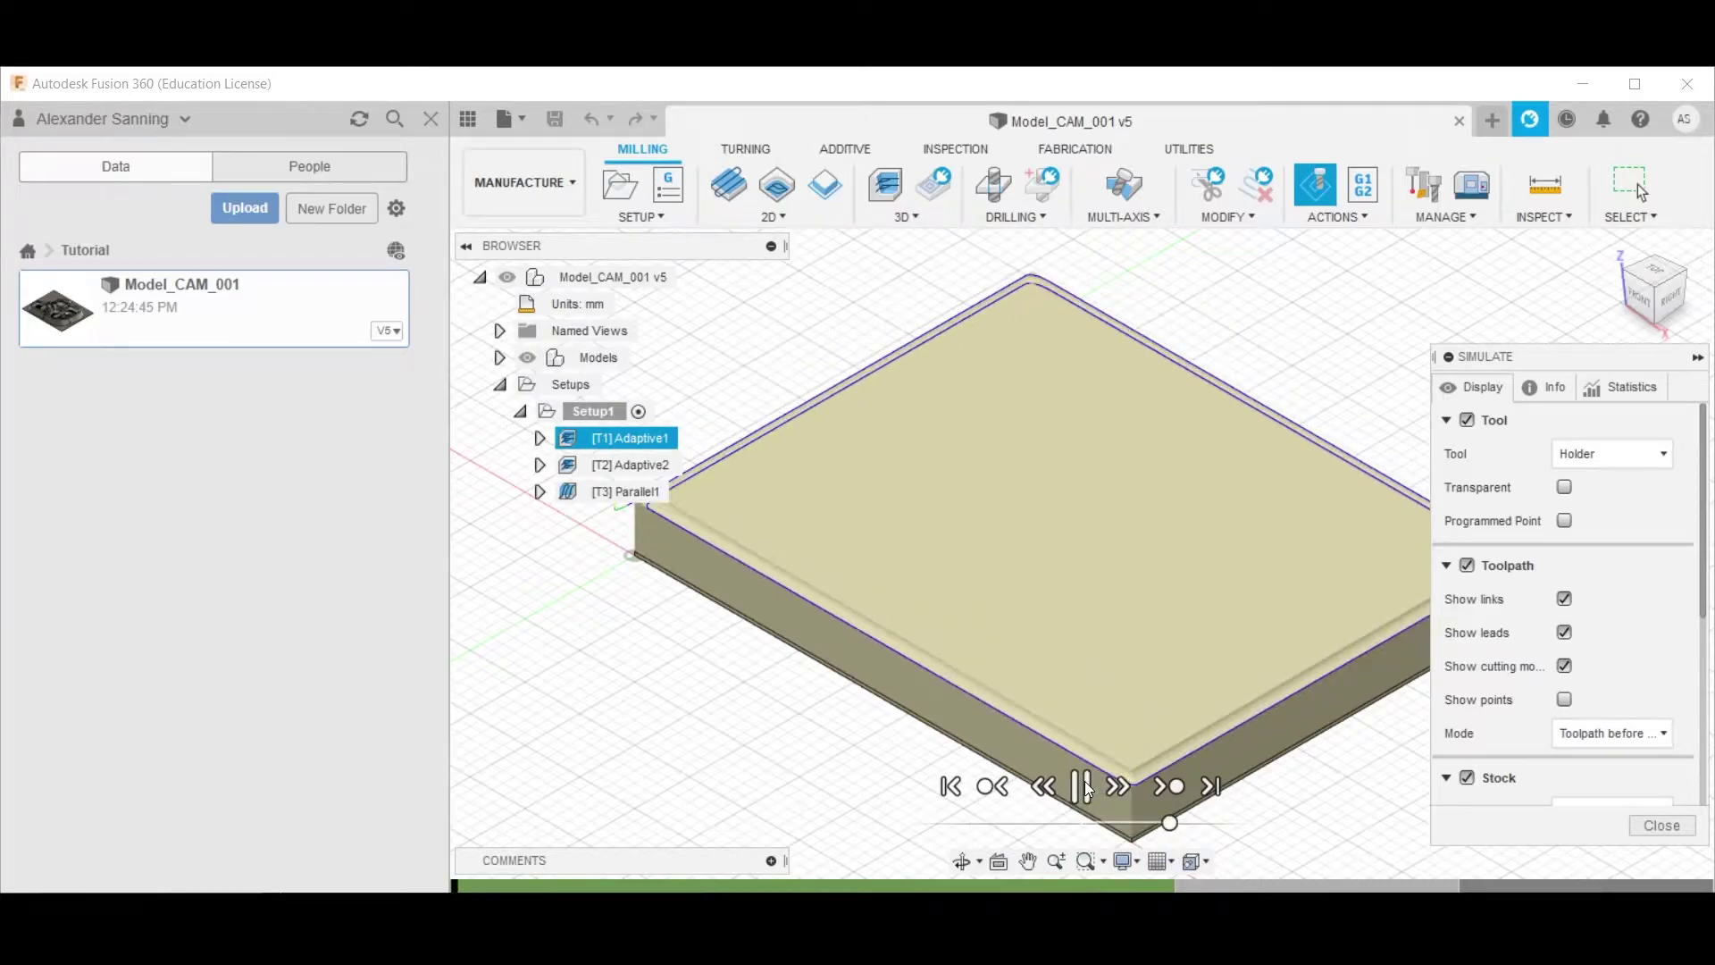
drag(1170, 821, 1146, 823)
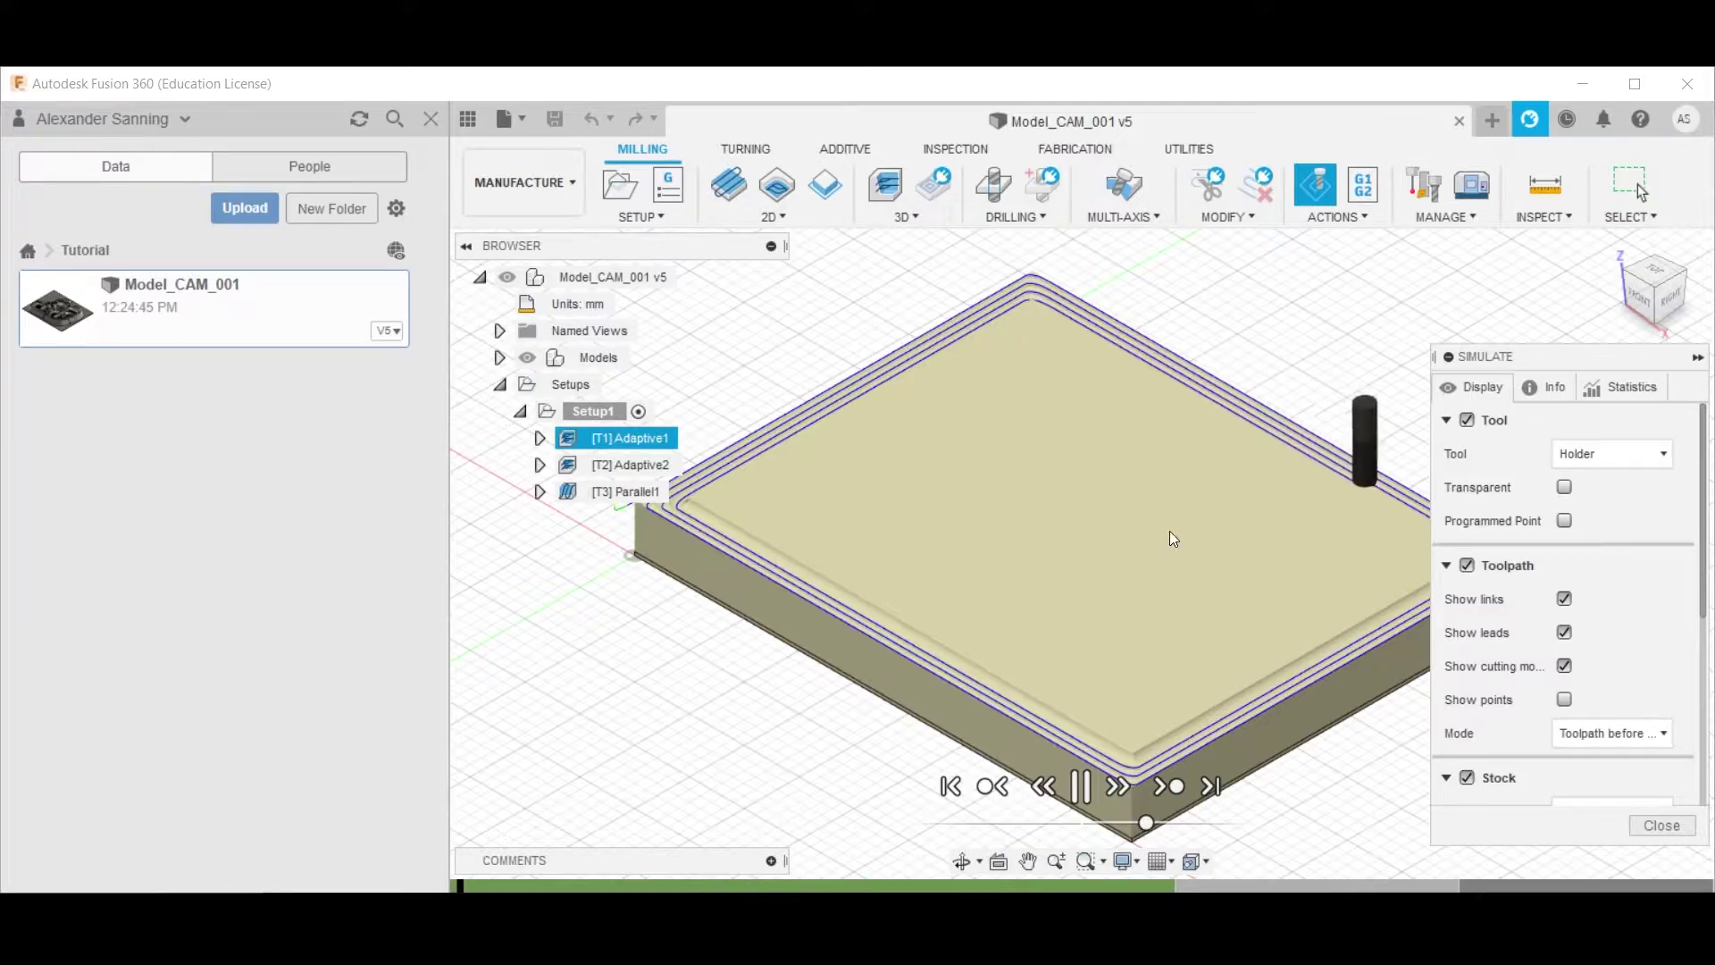
scroll(1172, 539, down, 2)
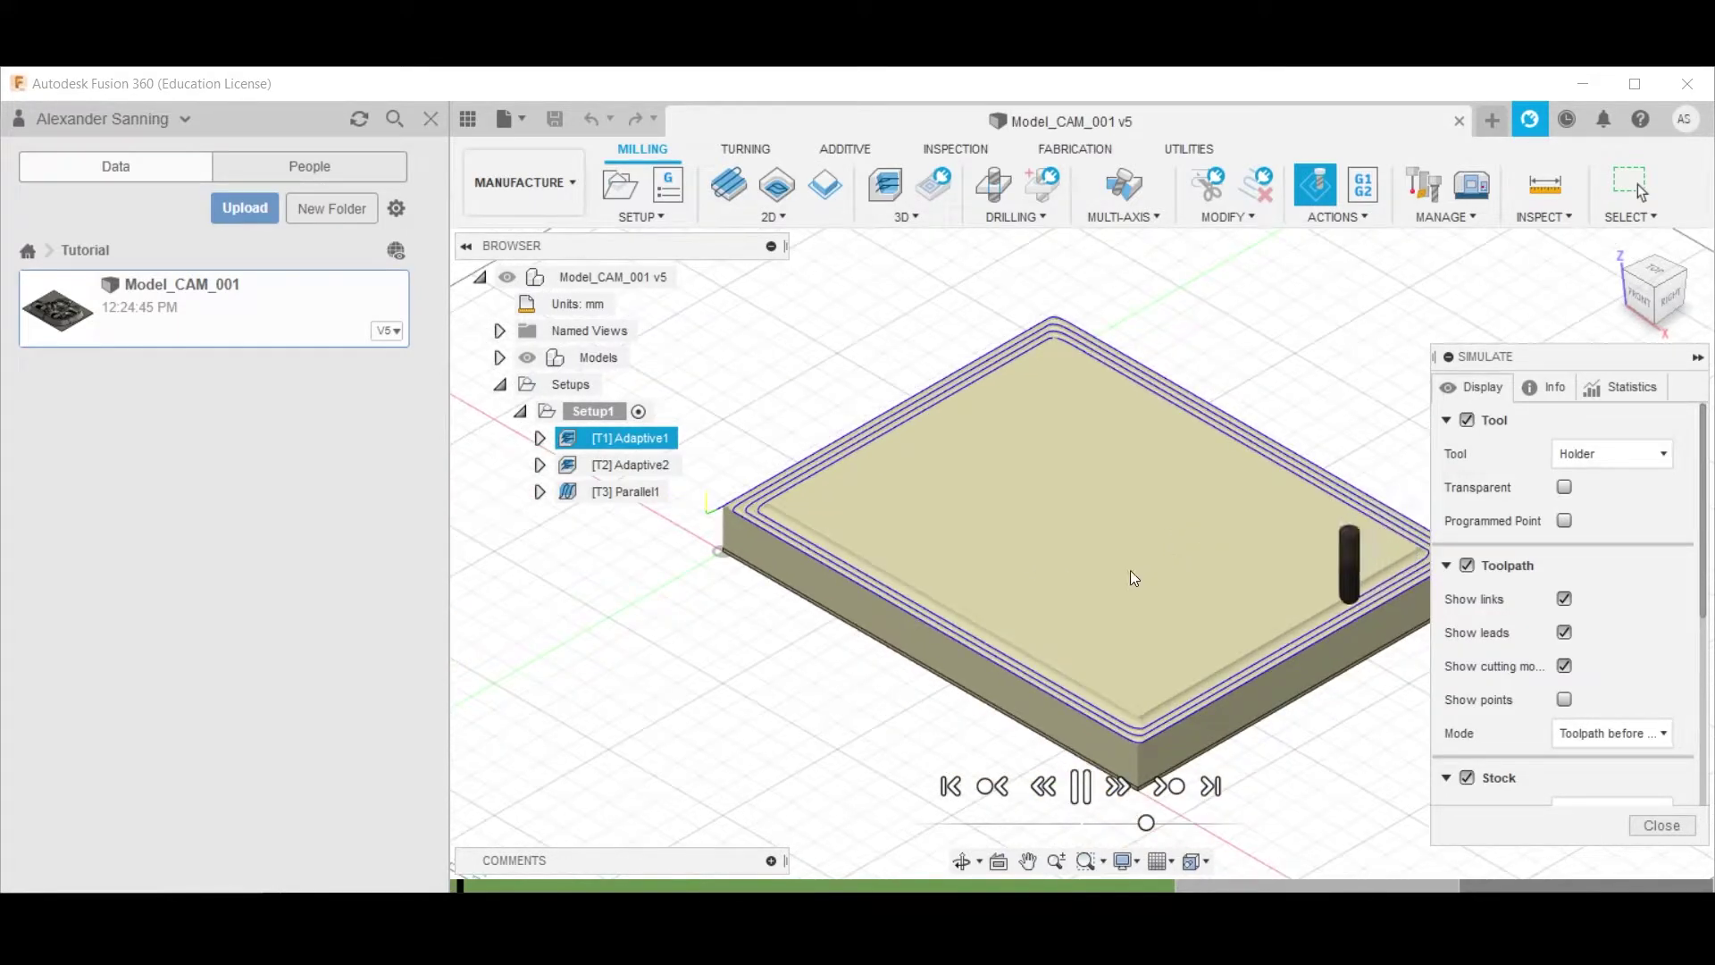
middle_drag(1170, 555, 1068, 587)
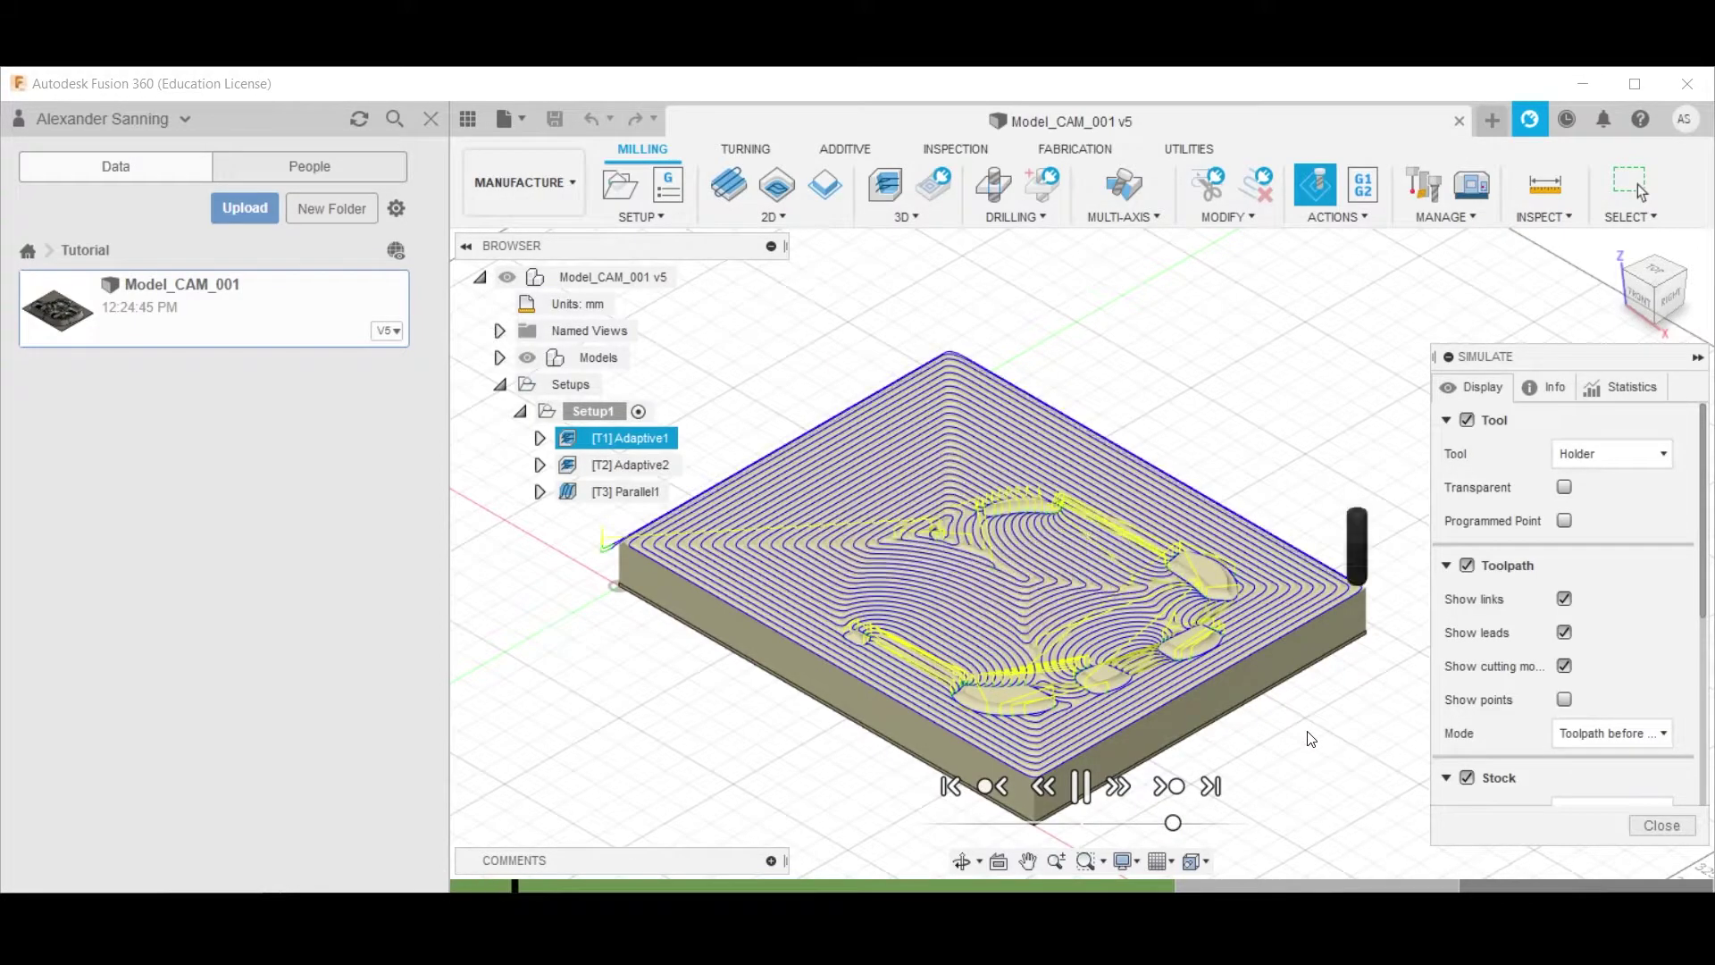
Hide toolpath lines and the part model, watching Info readouts while the Parallel1 pass finishes
click(1467, 565)
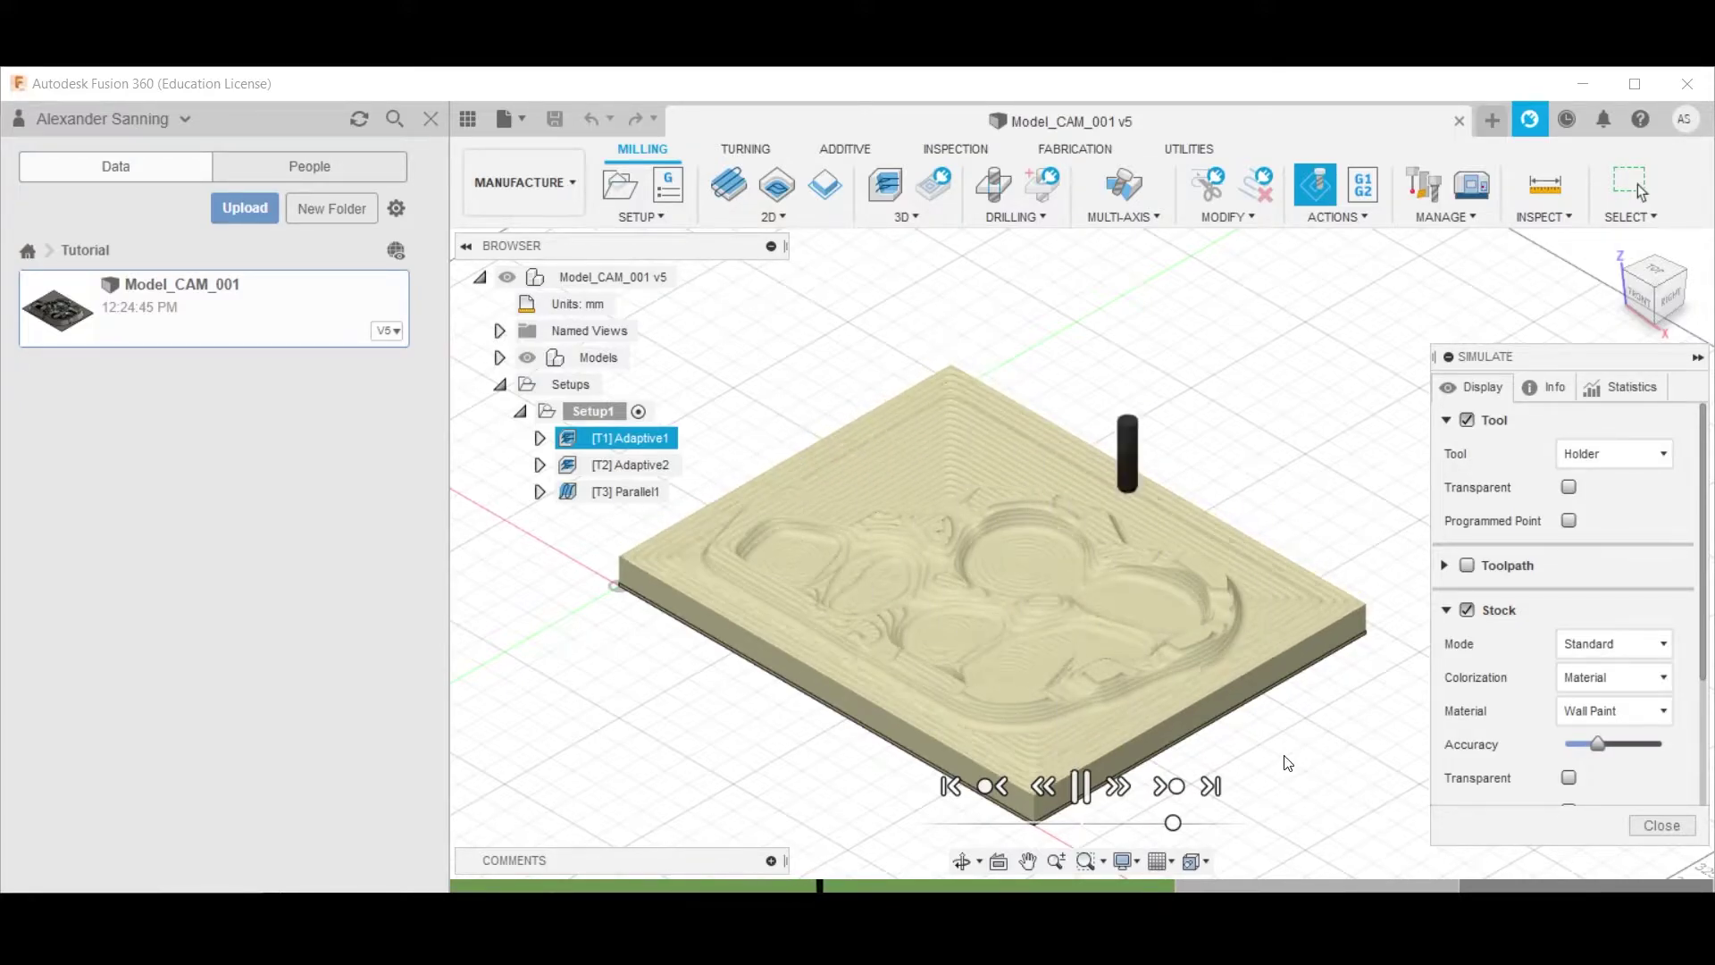
click(1546, 387)
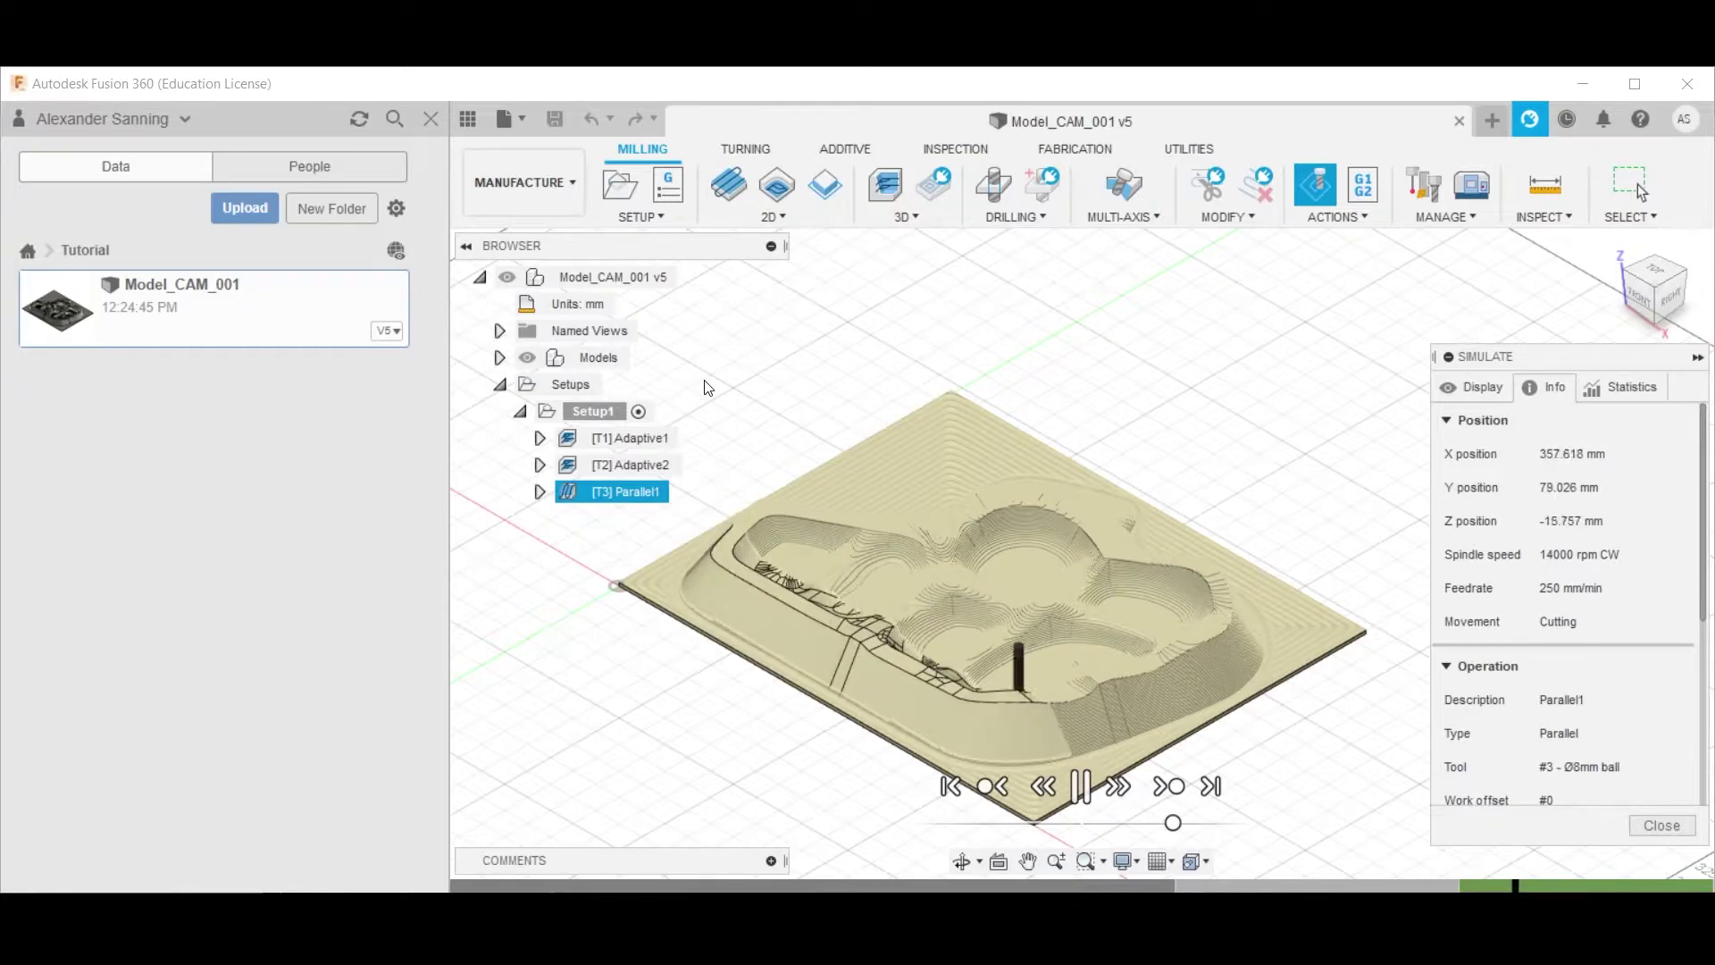
click(528, 358)
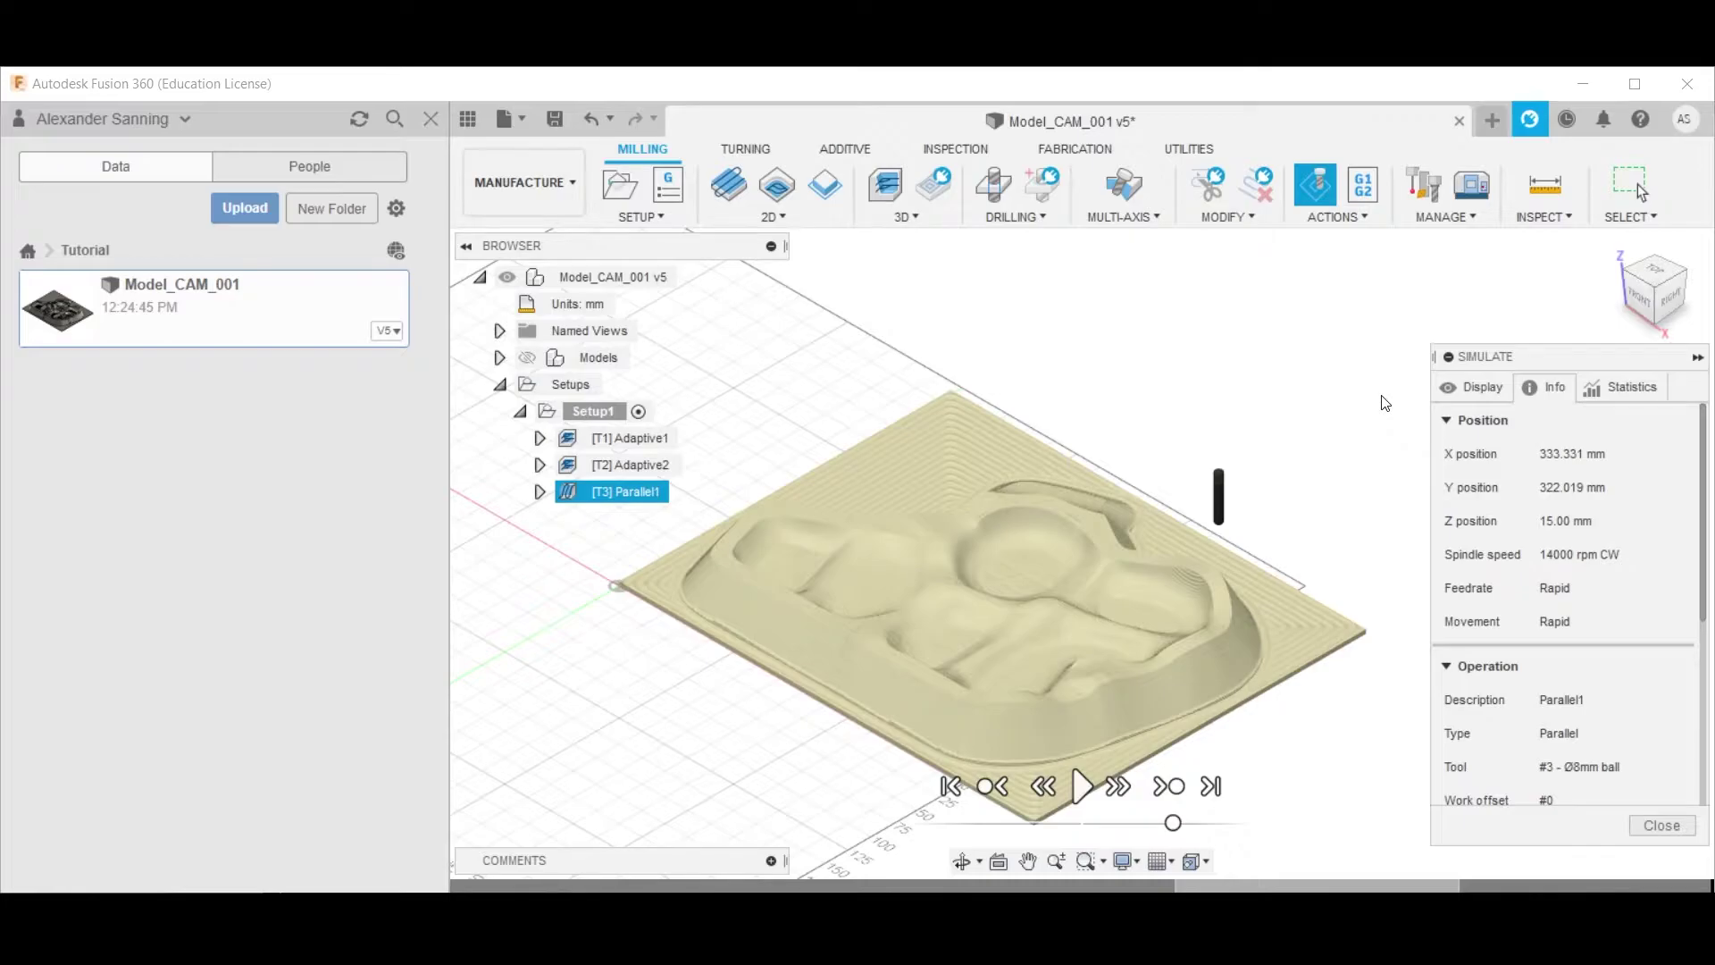
Close the simulation, show the part model again, and start a new Post Process NC program
click(1662, 826)
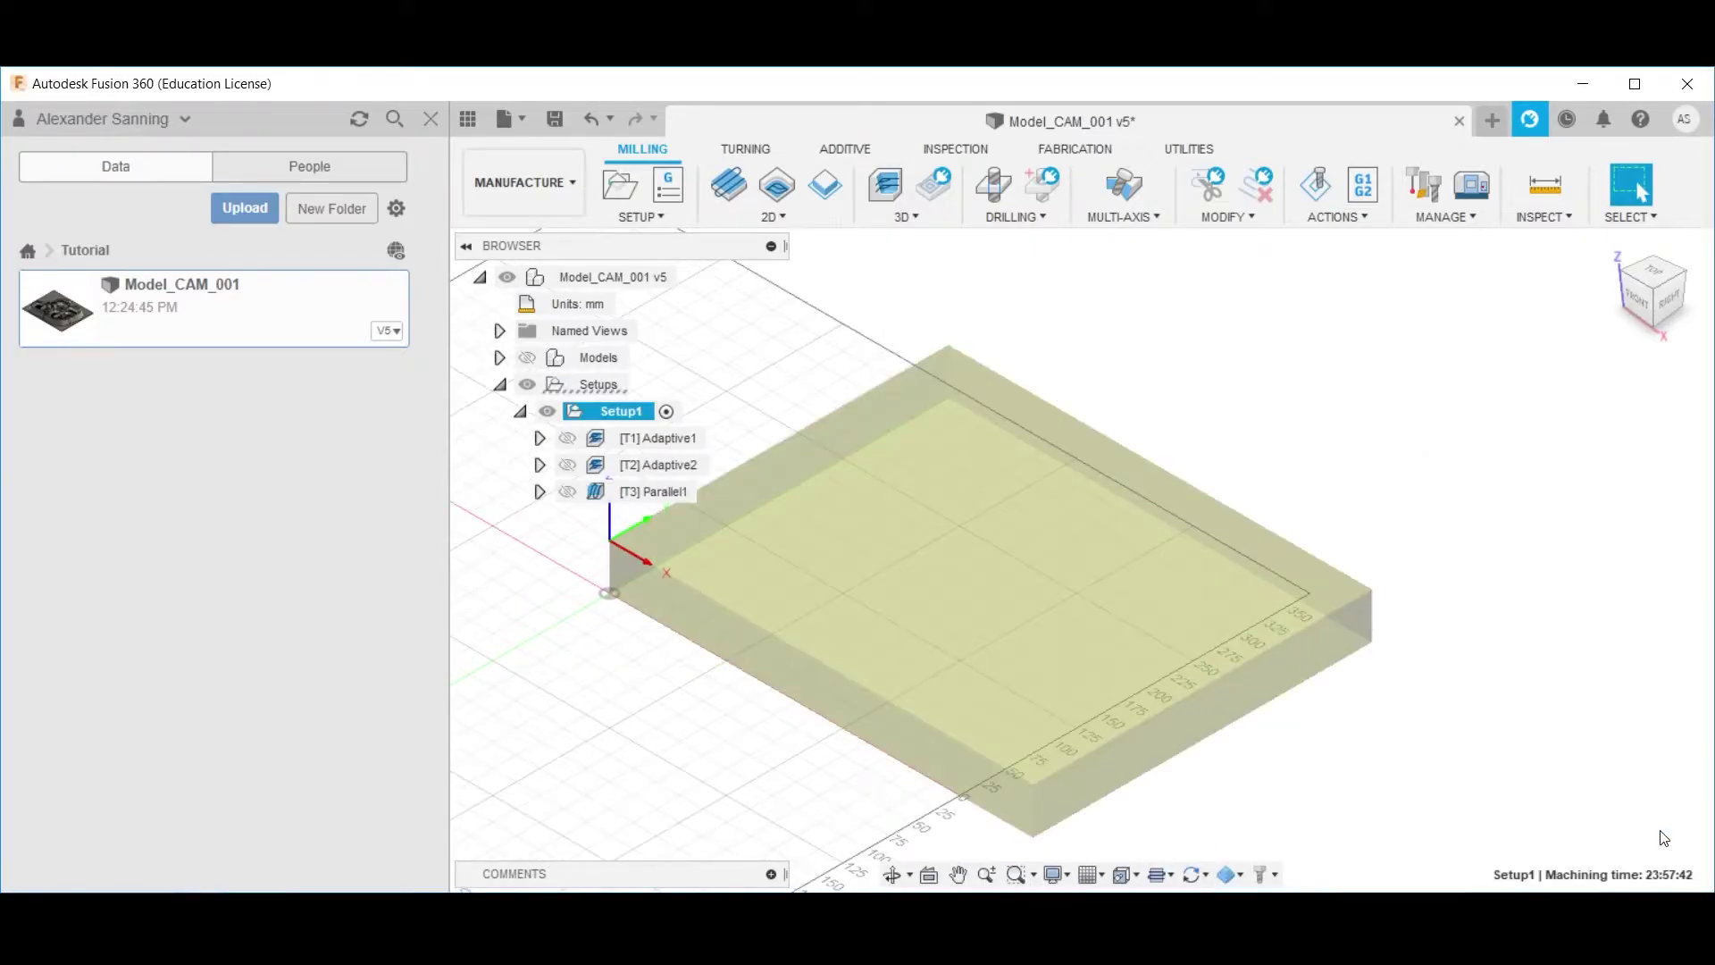
click(536, 358)
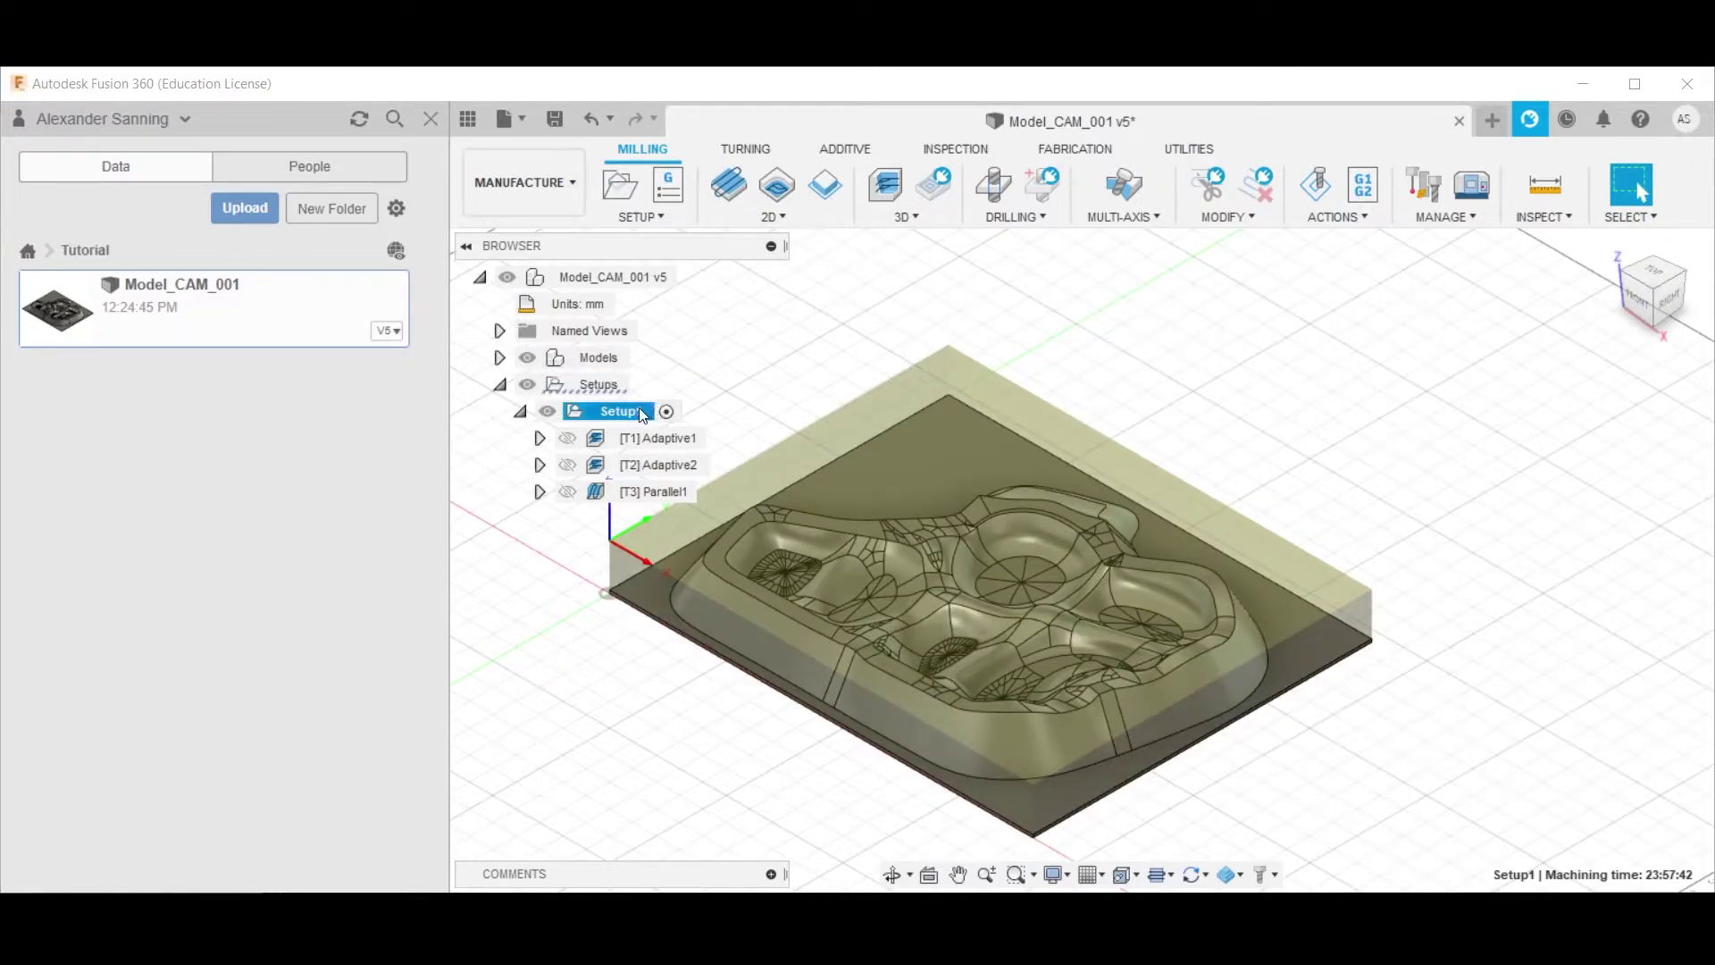
click(1369, 223)
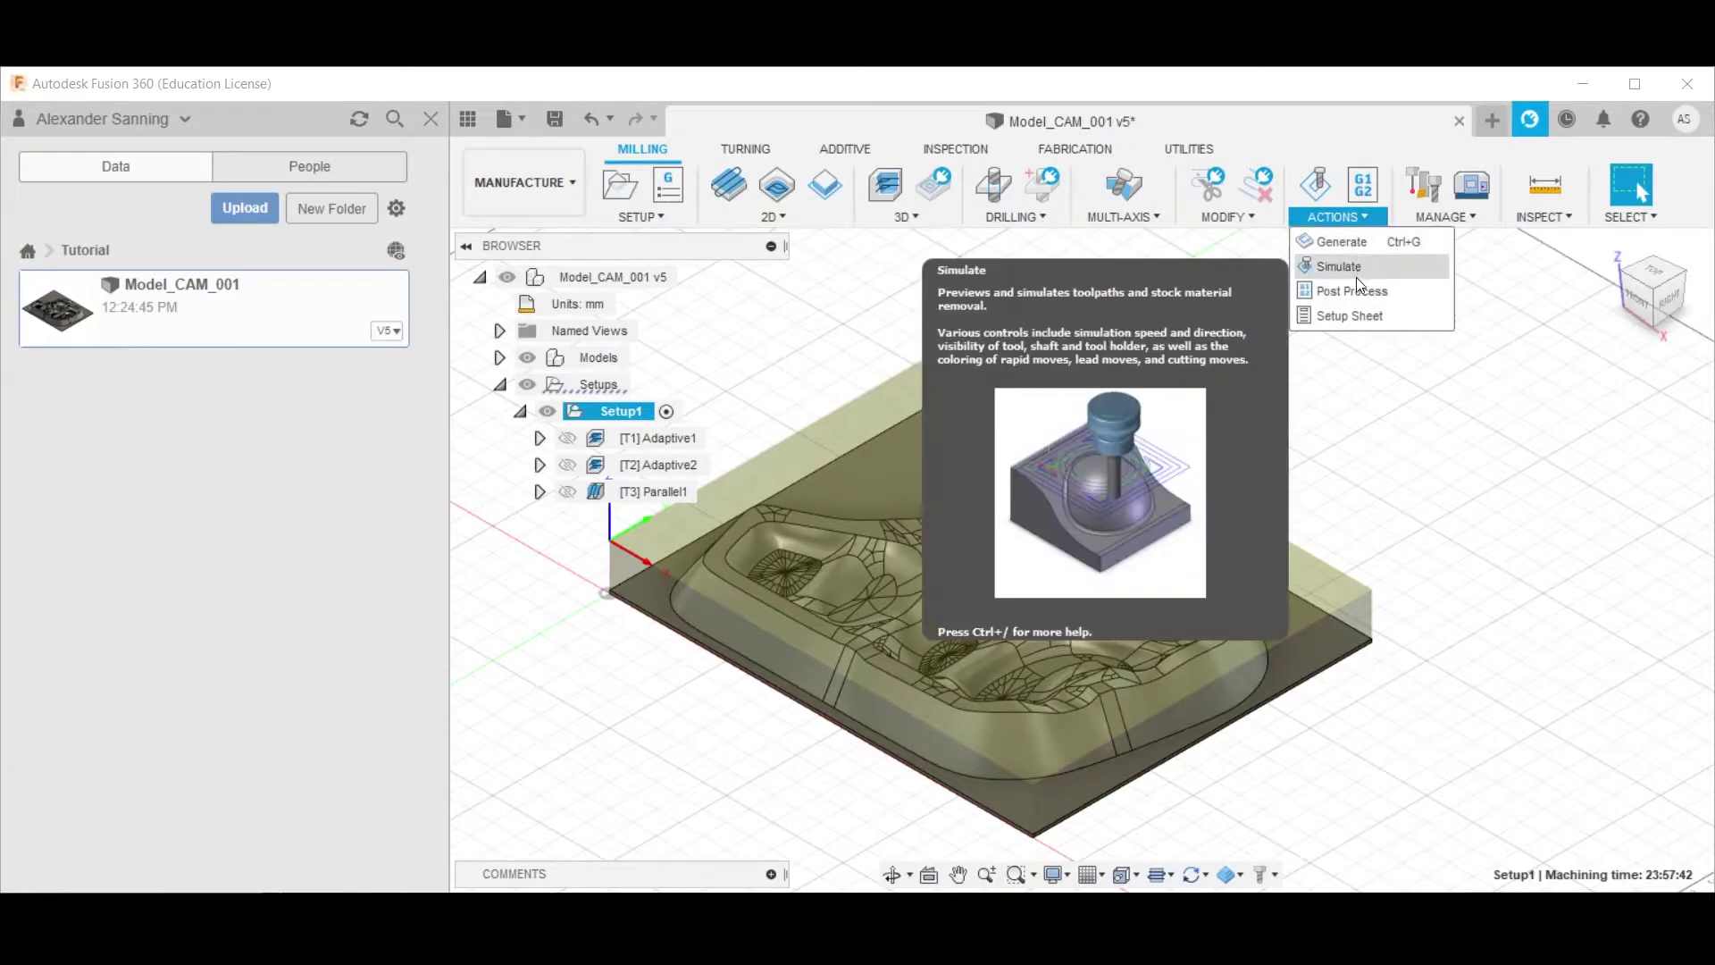
click(1373, 192)
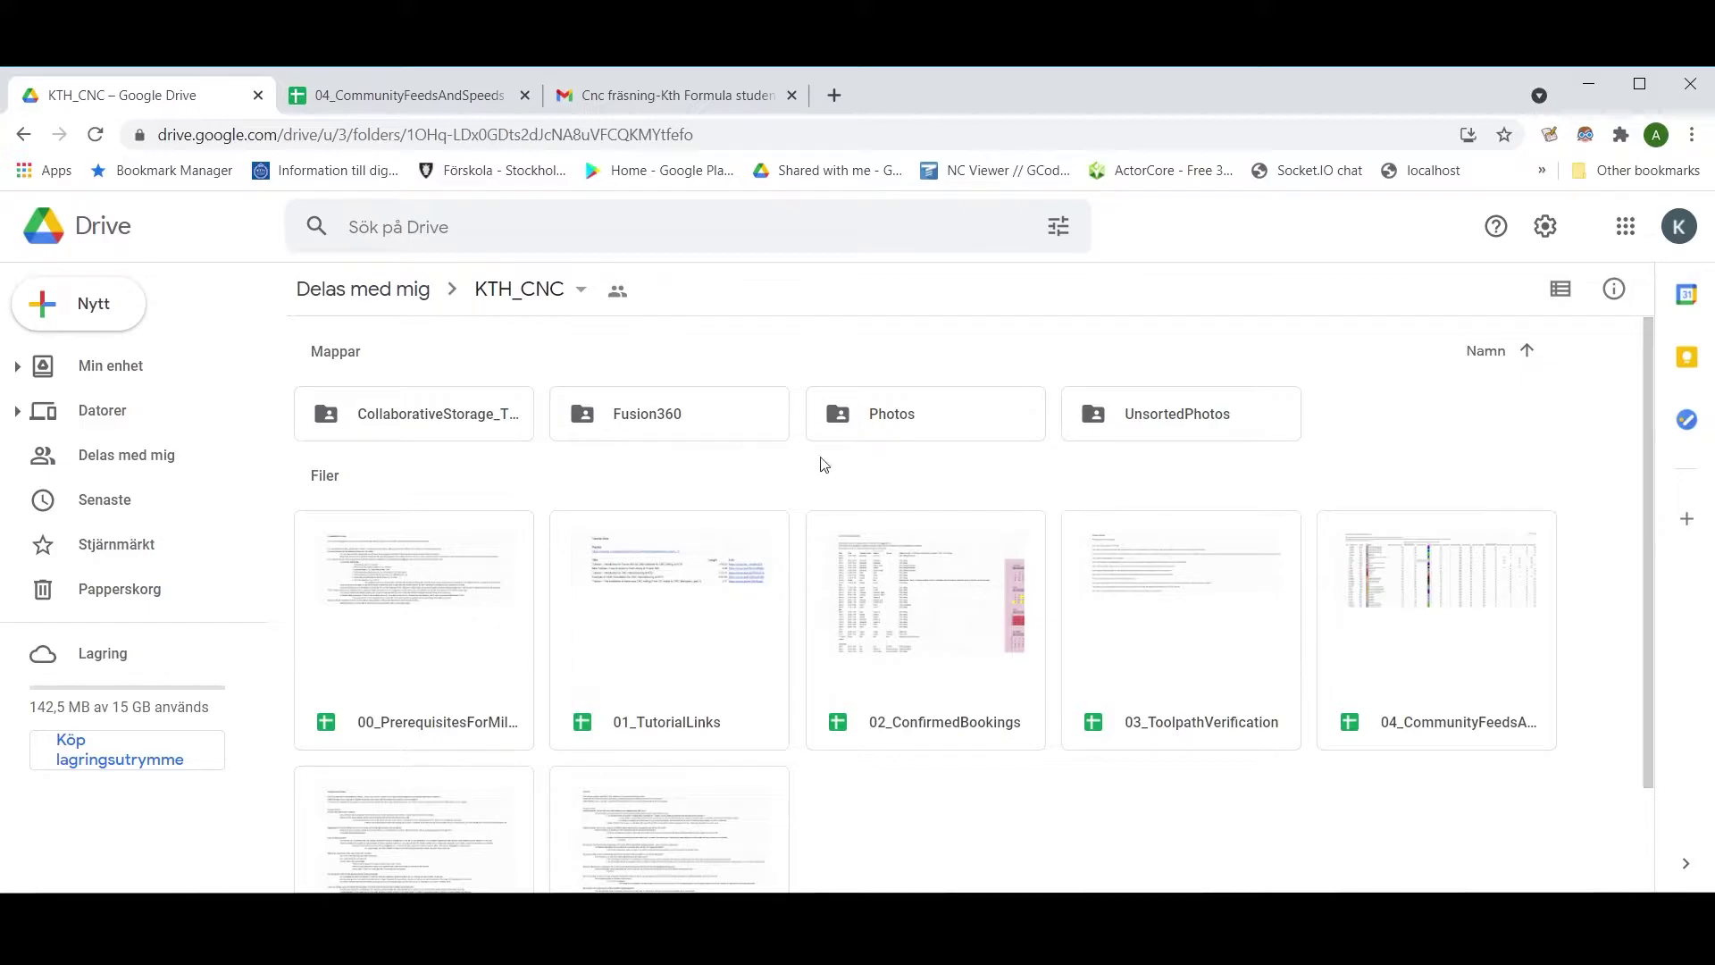
Download multicam_KTH-Jose.cps from the KTH_CNC Fusion360 > PostProcessor folder in Google Drive
double_click(699, 432)
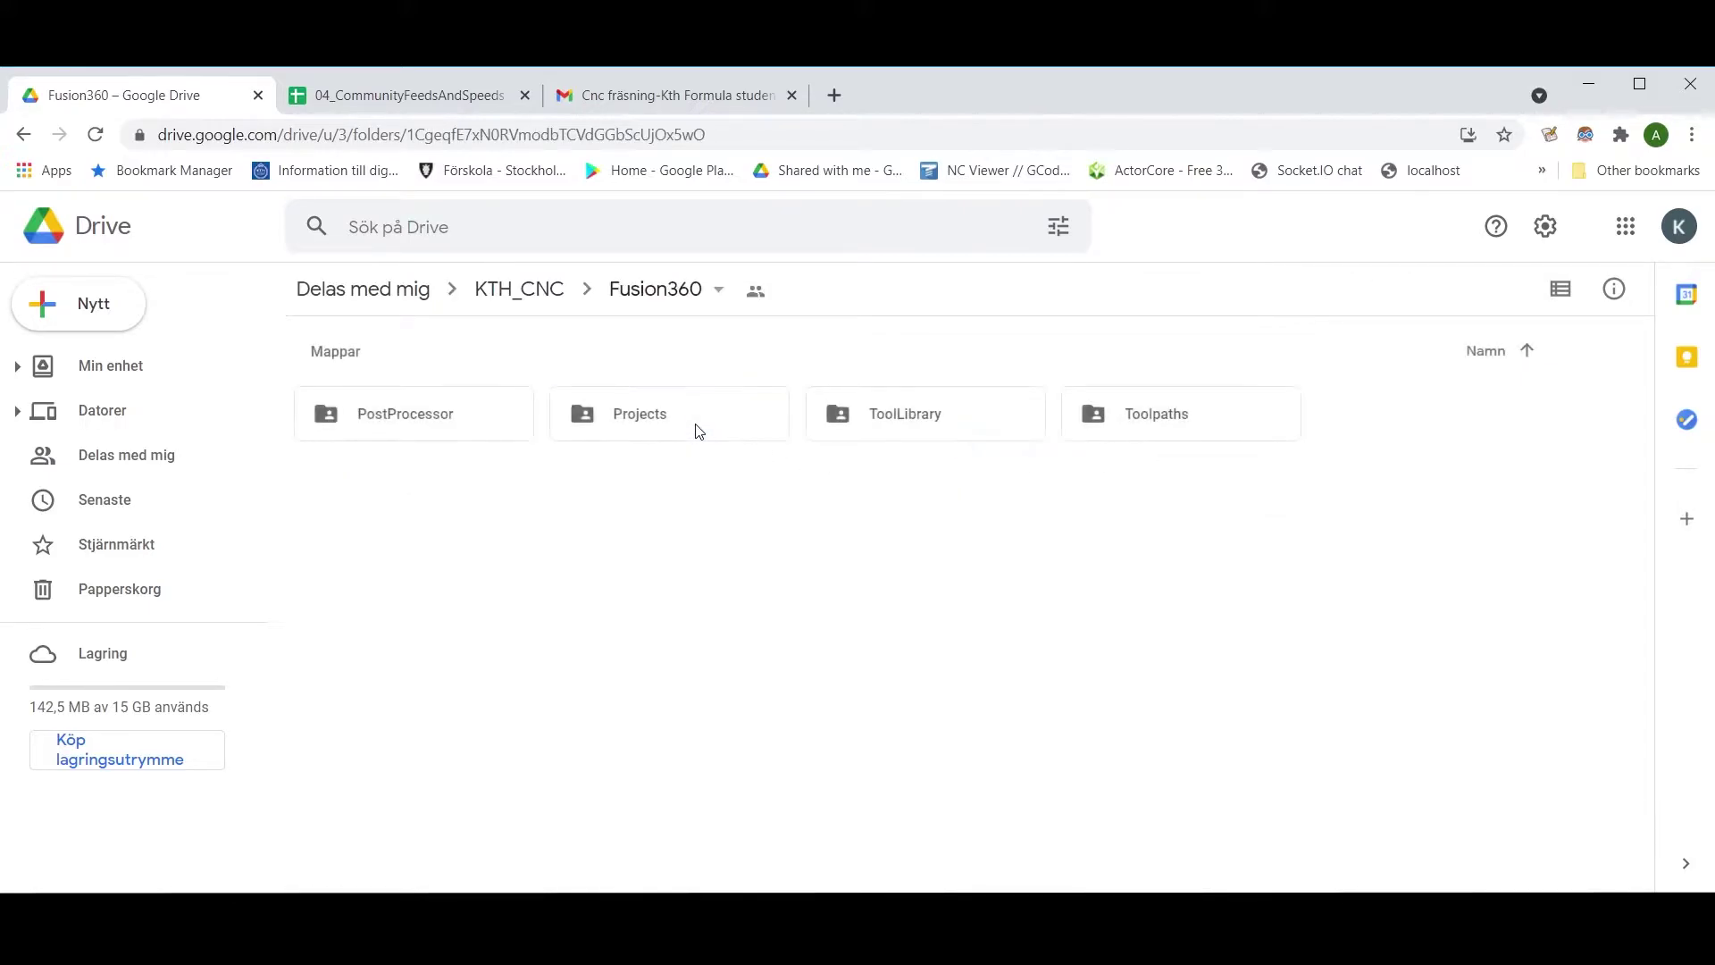
double_click(432, 433)
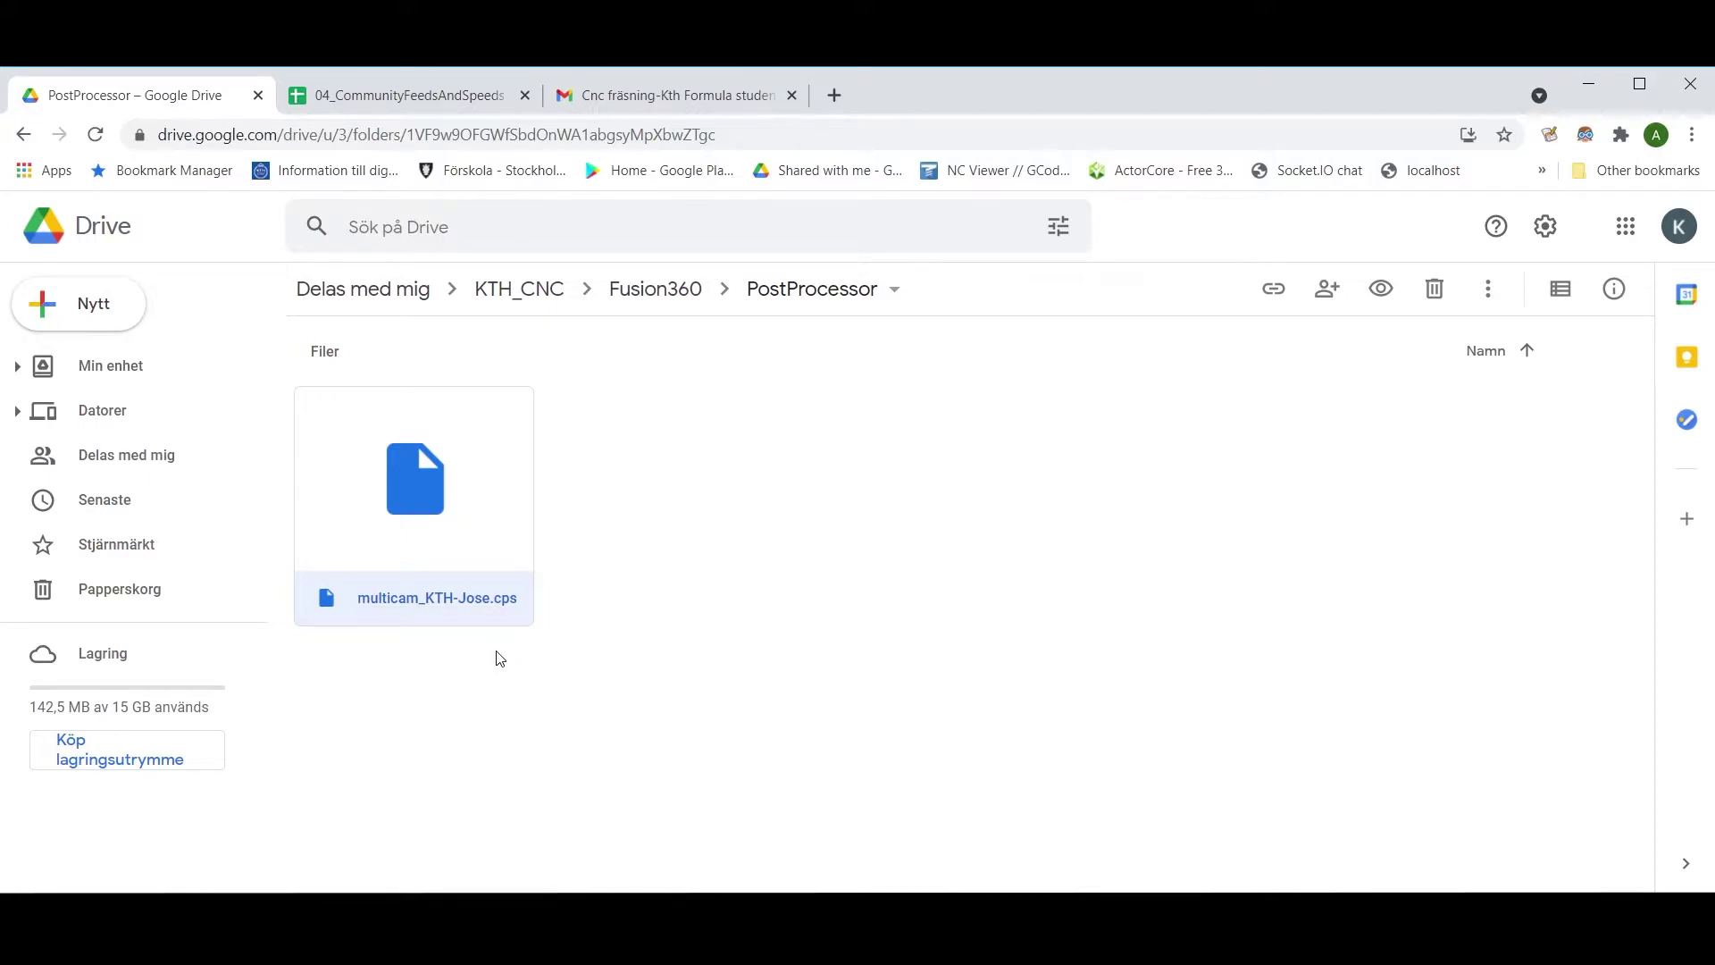
right_click(479, 486)
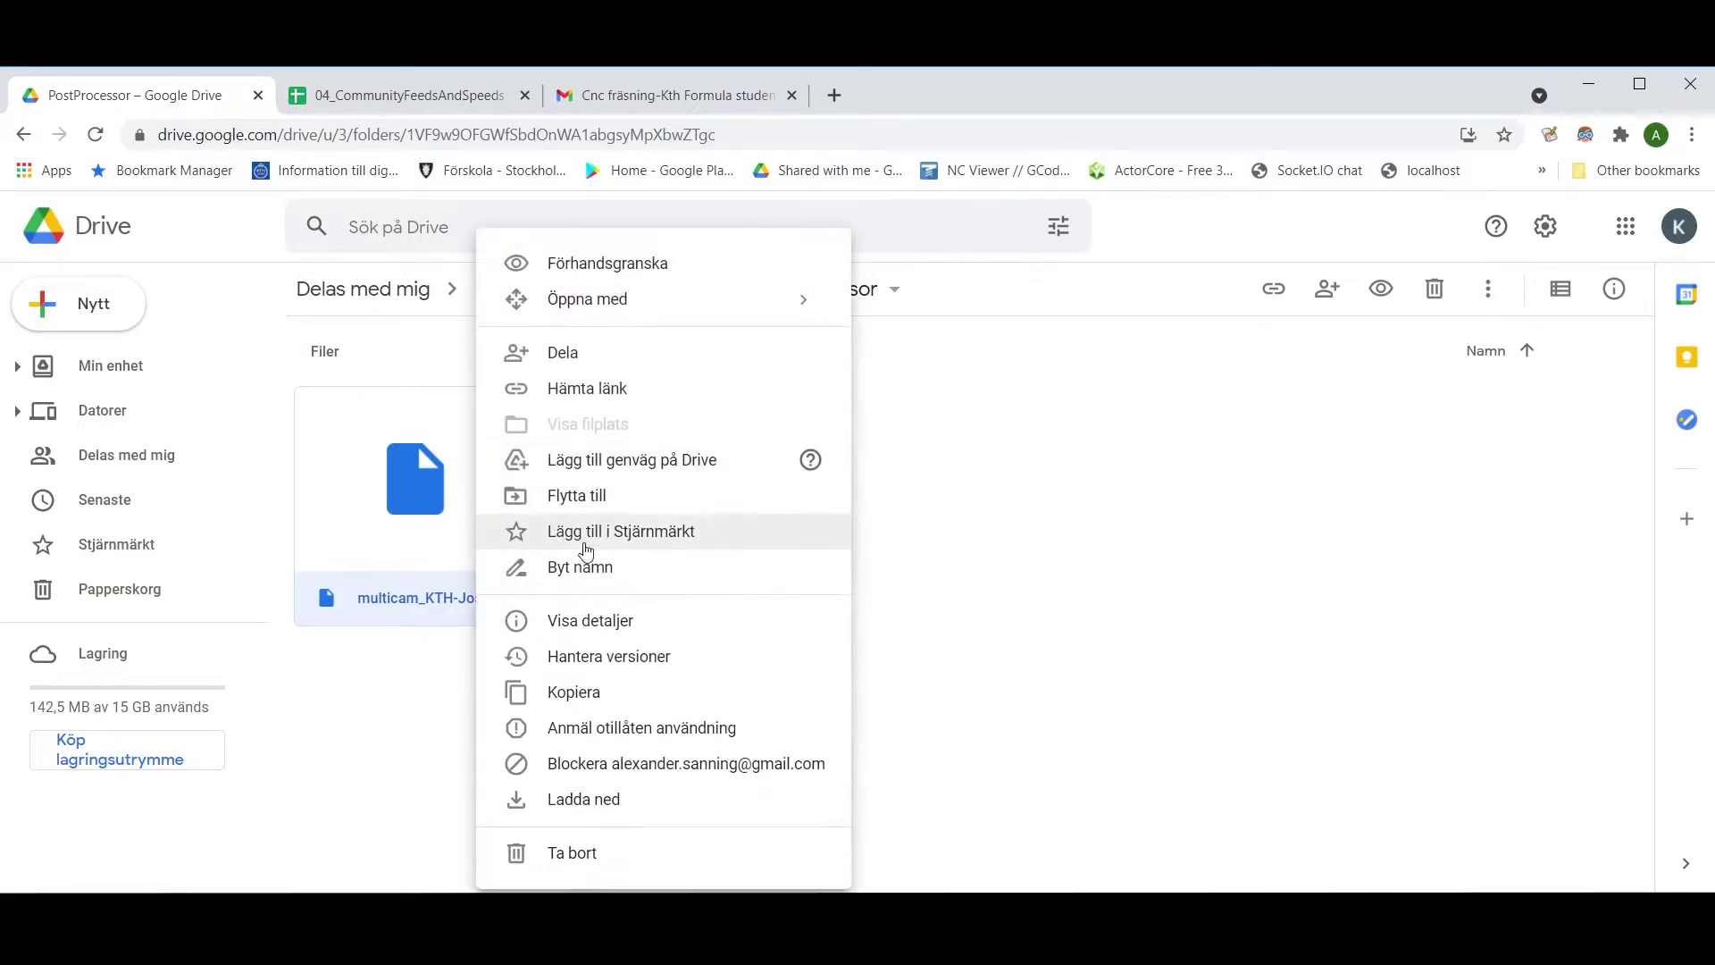
click(628, 793)
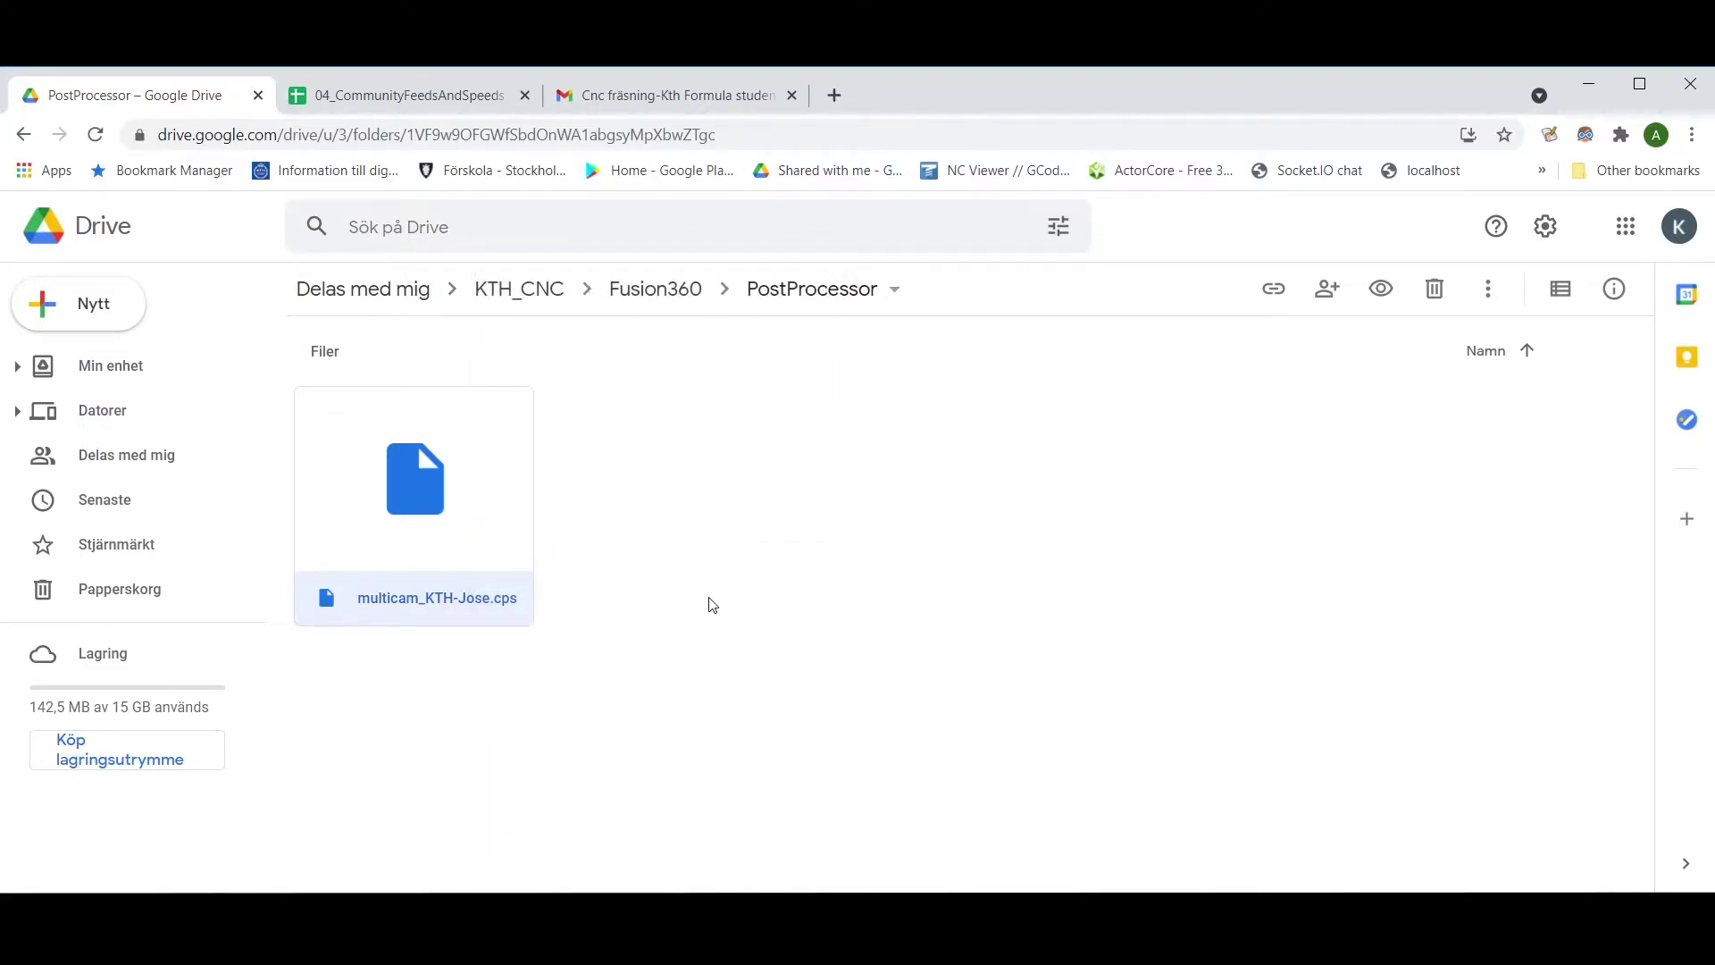
click(237, 862)
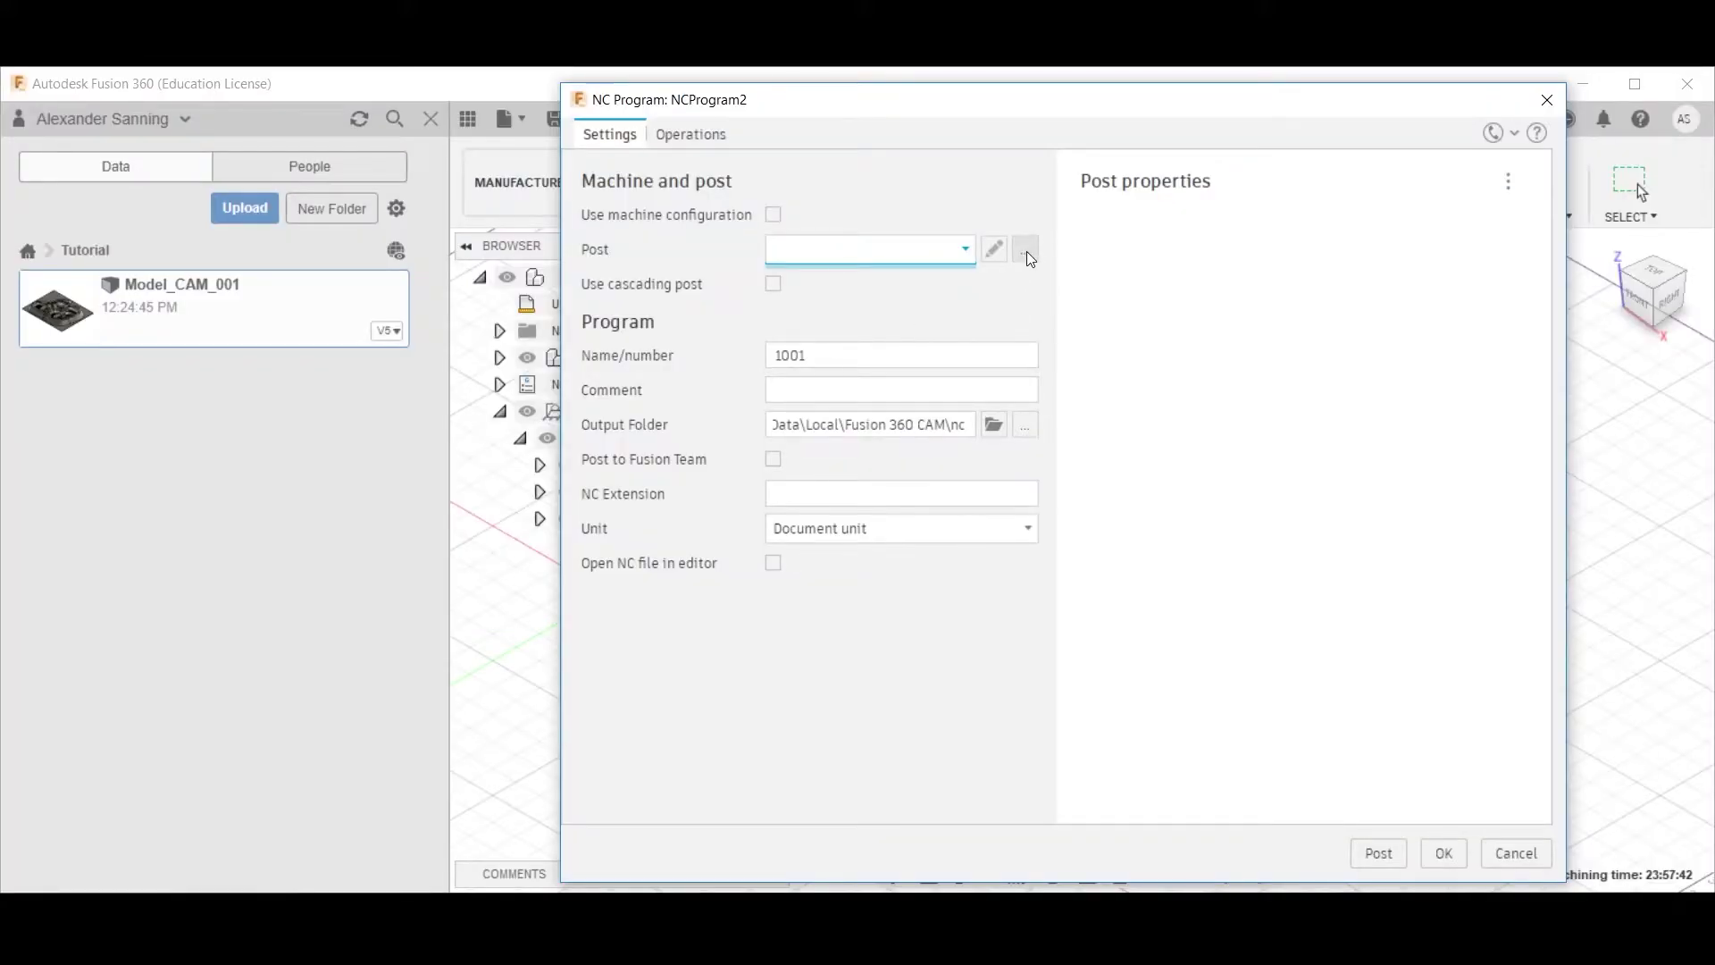
Import multicam_KTH-Jose.cps from Desktop\CNC\PostProcessor into local posts and select it as the post
click(1027, 252)
click(391, 298)
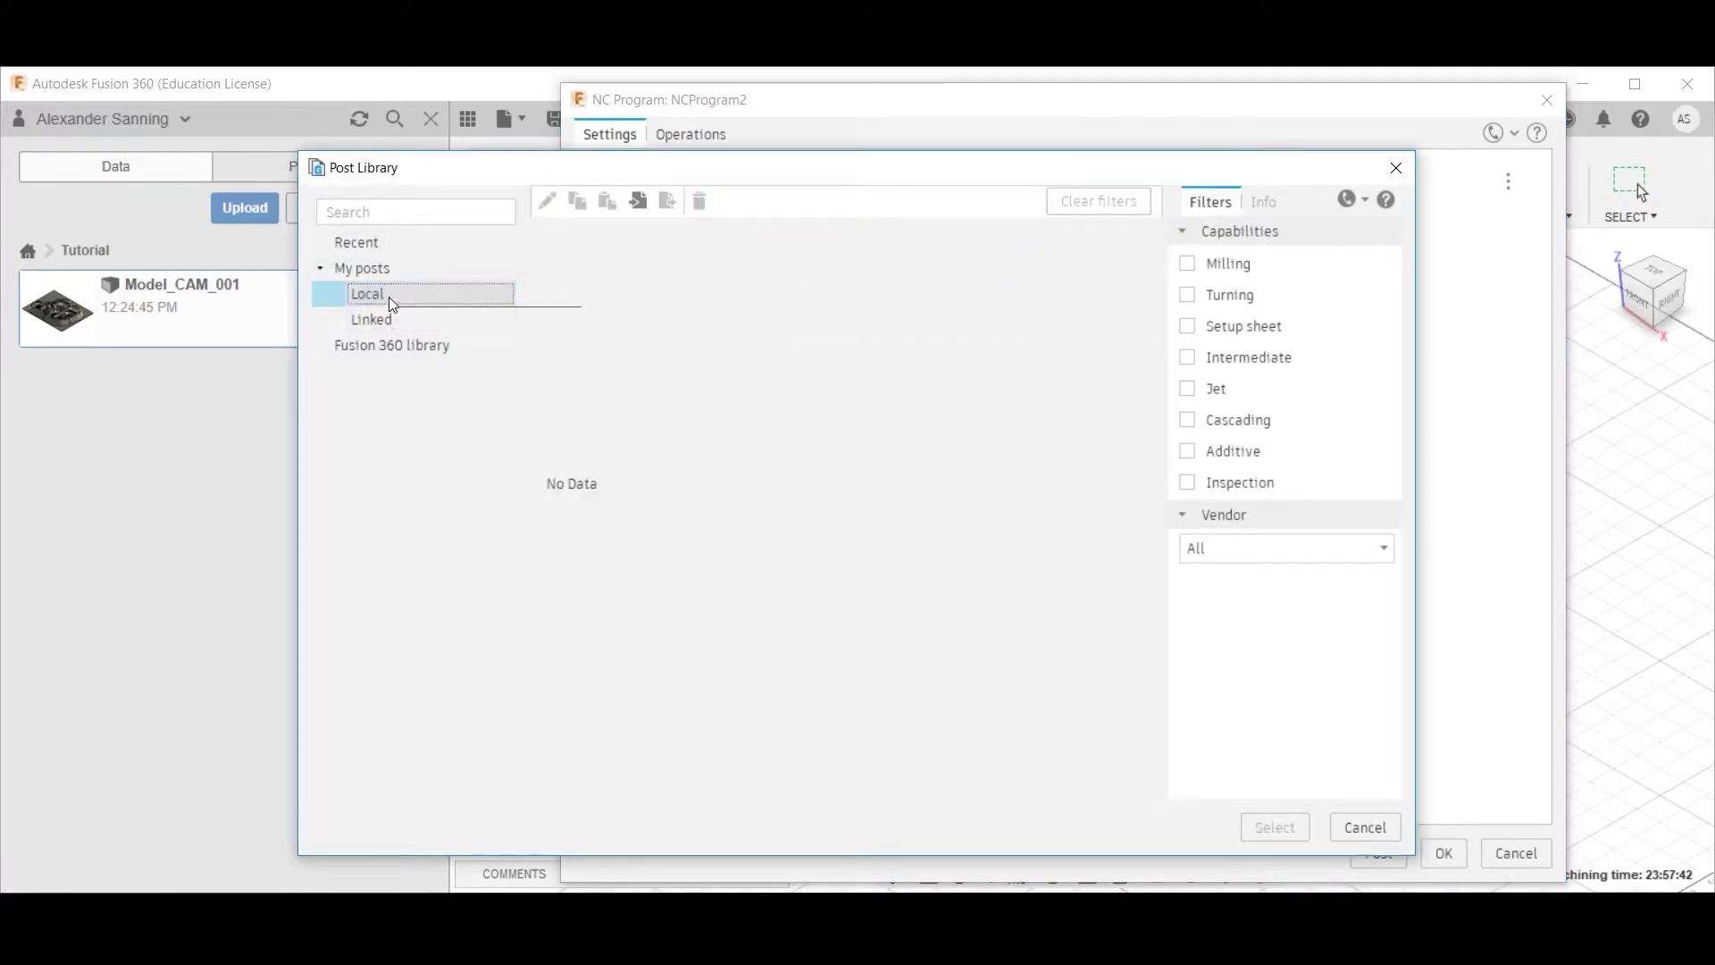
click(637, 202)
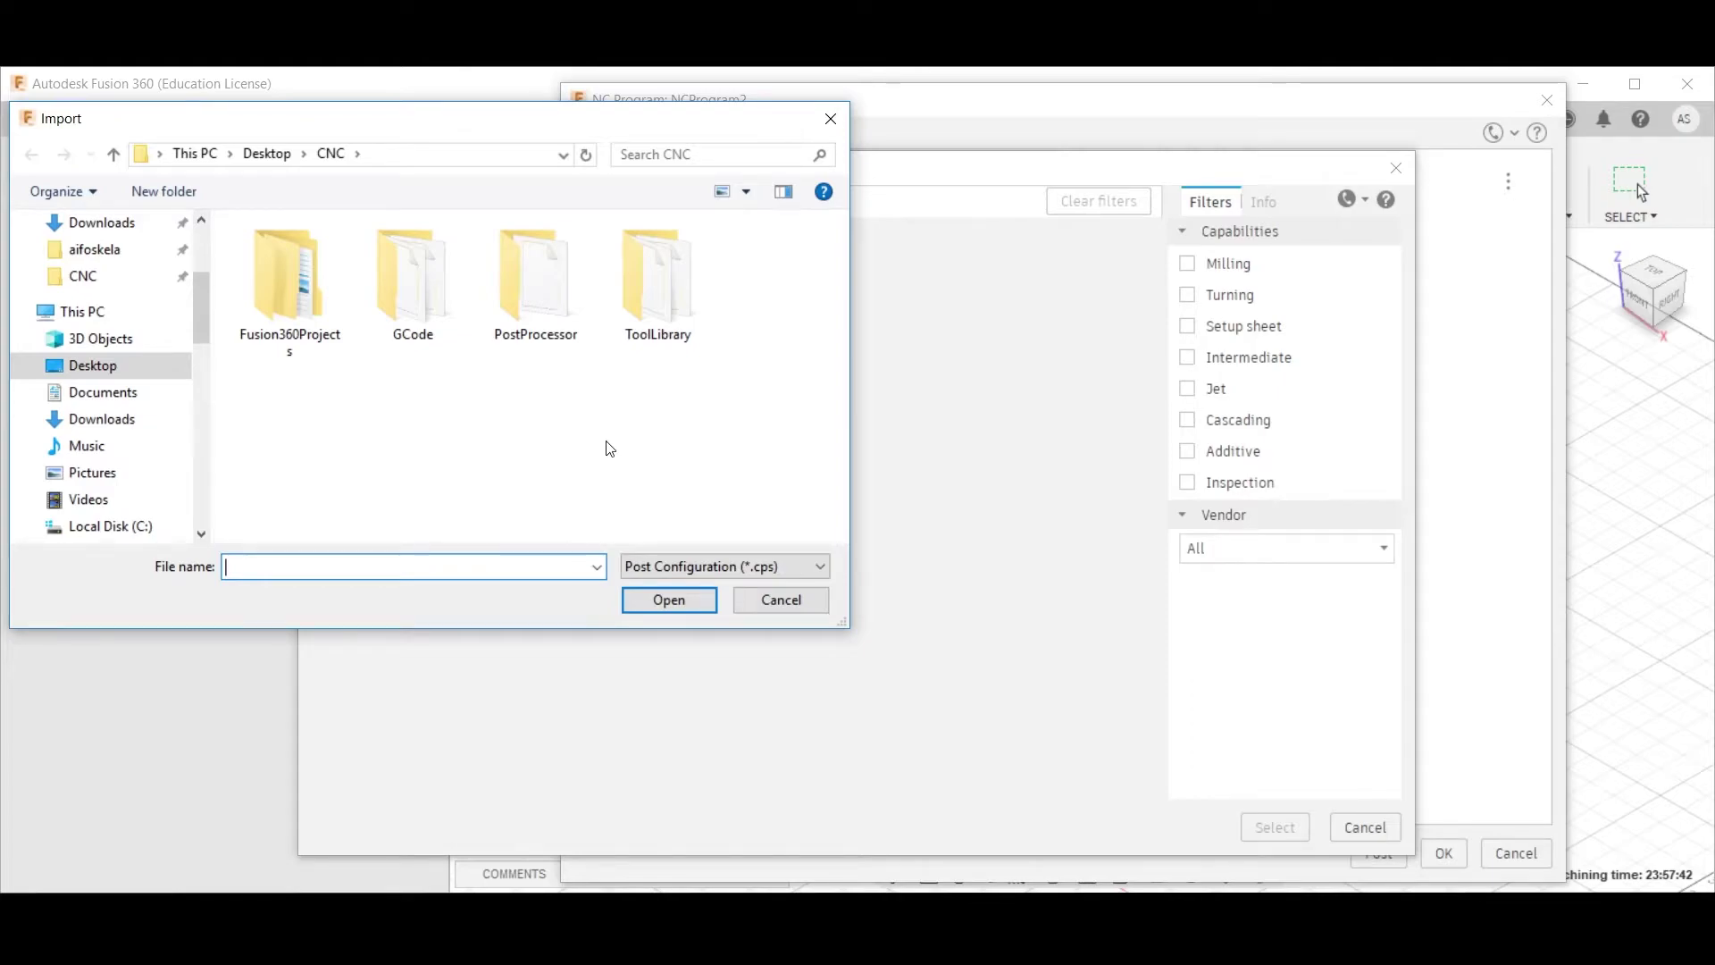
click(553, 294)
double_click(552, 295)
click(320, 258)
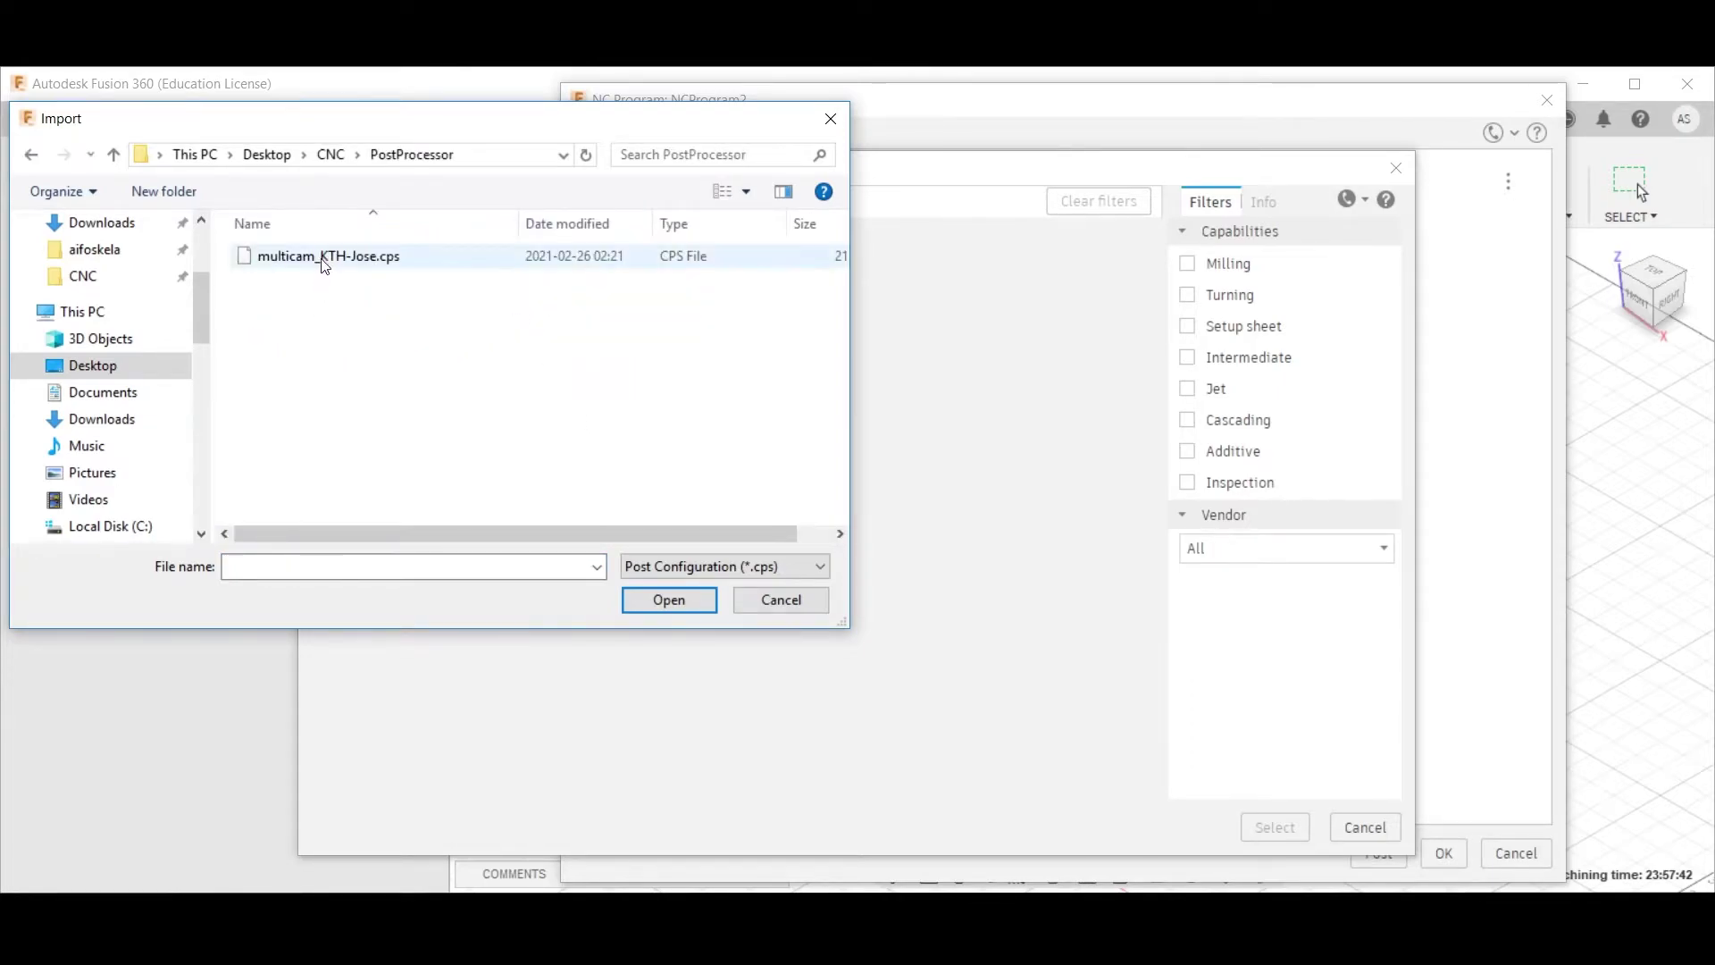
click(648, 605)
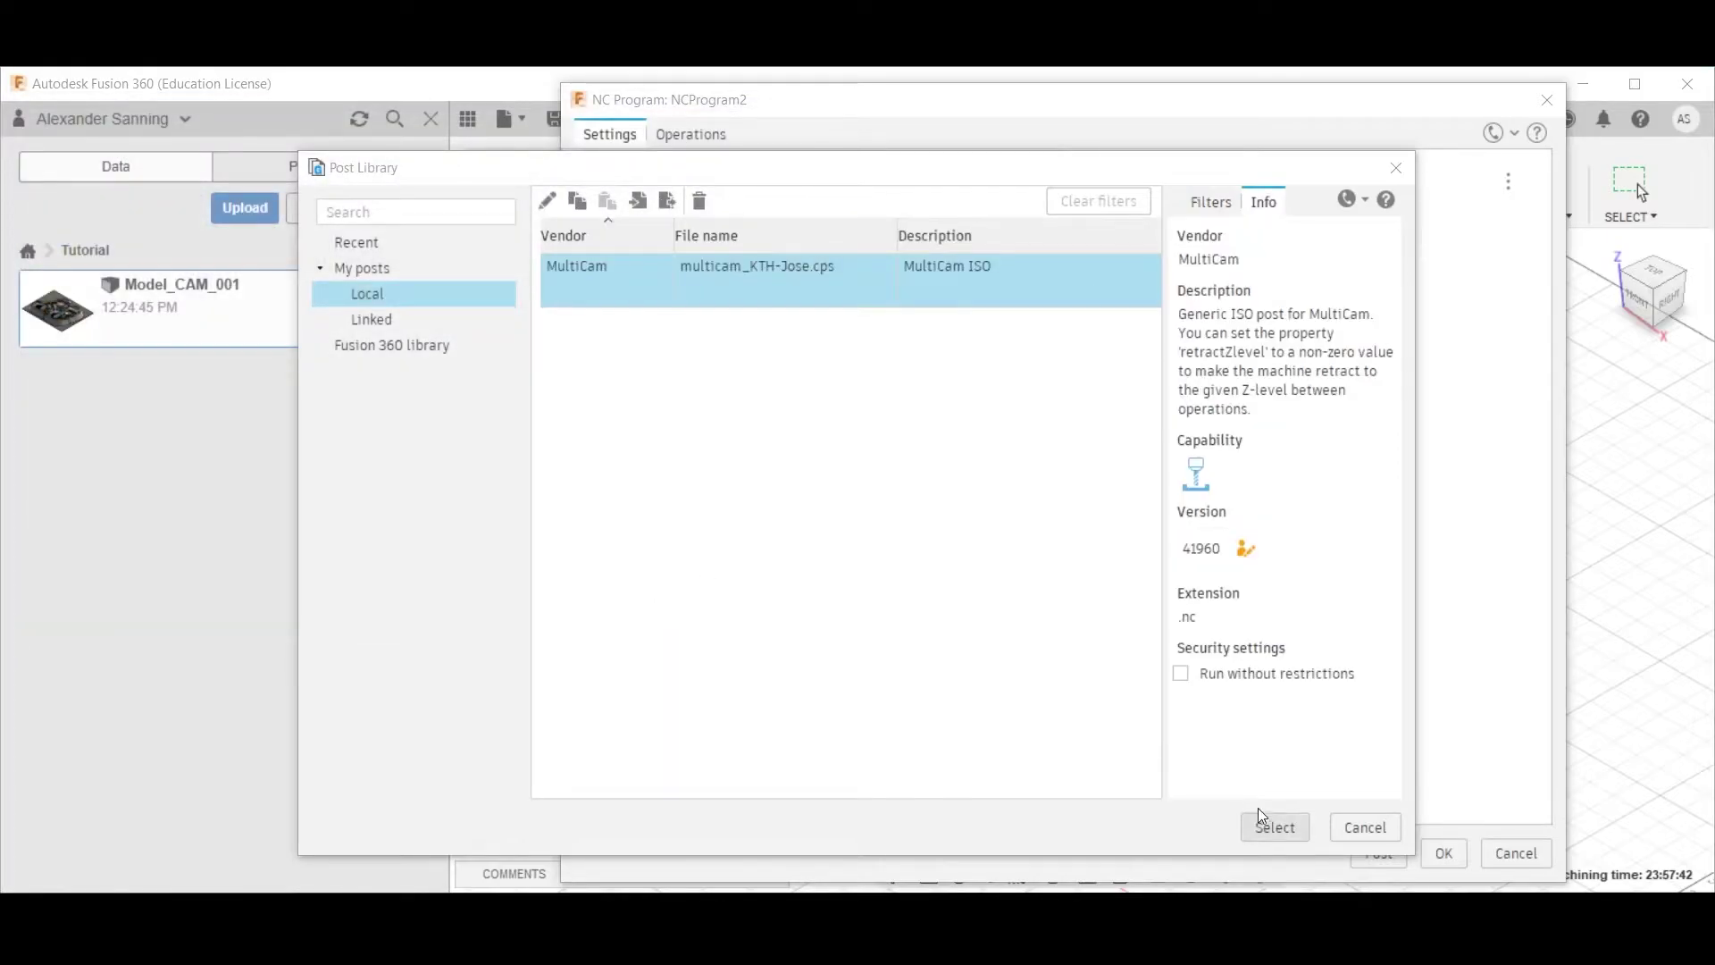
click(1273, 828)
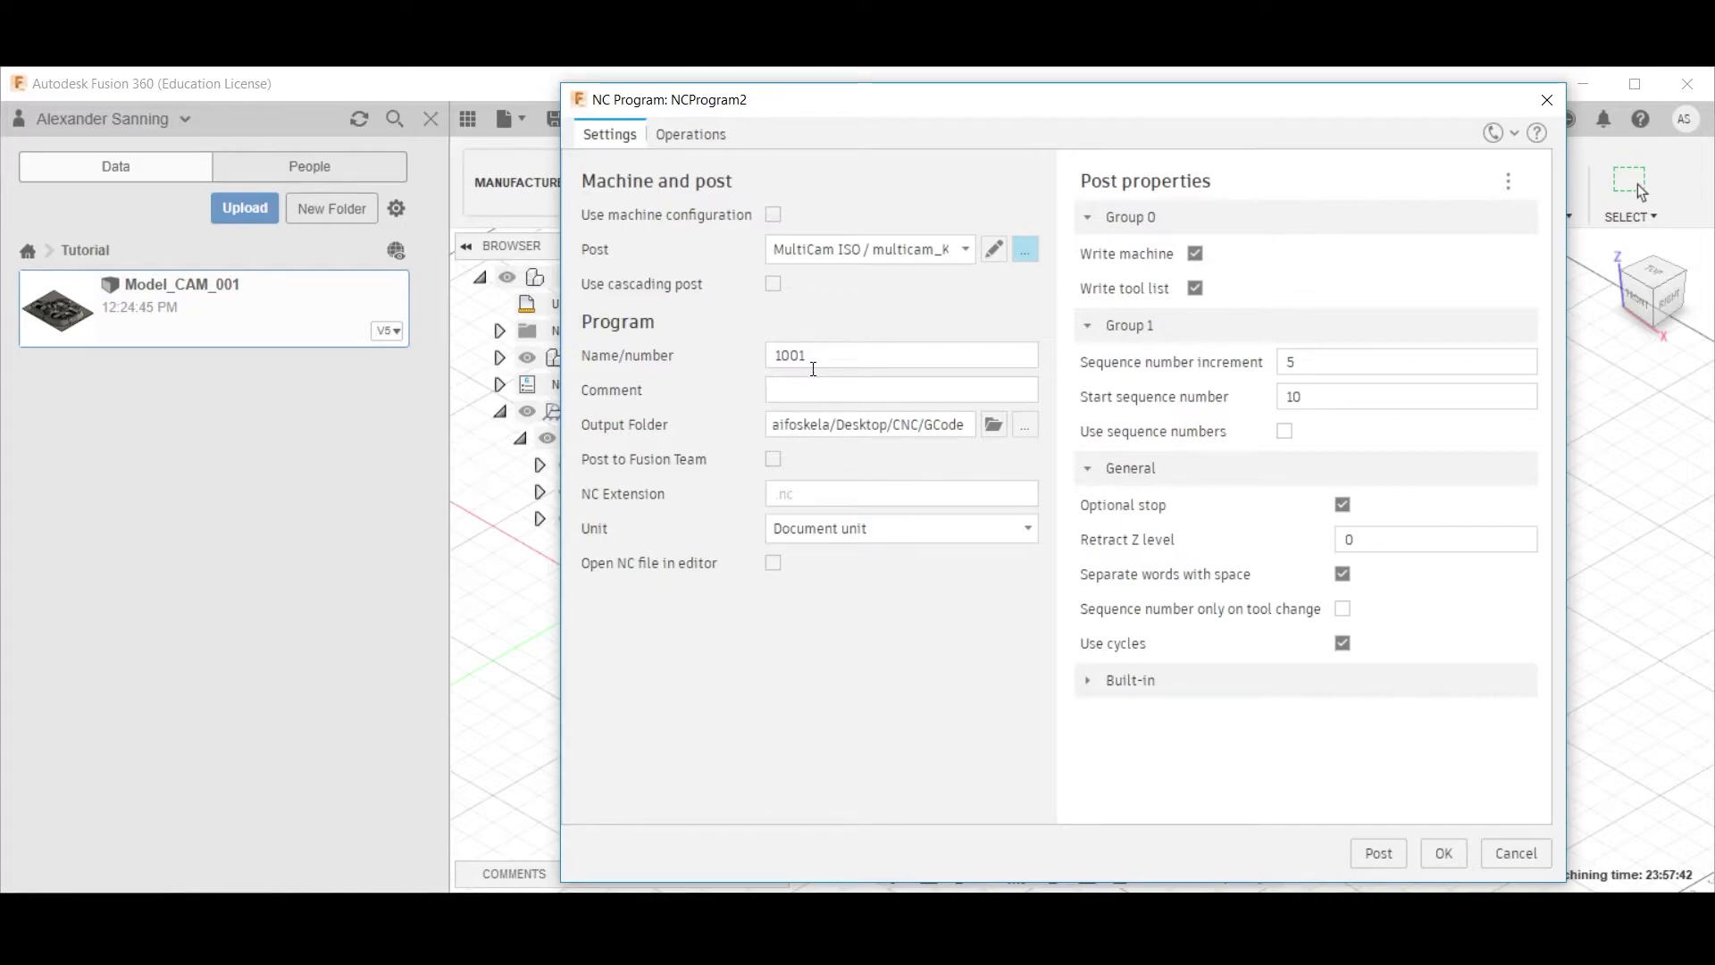
Set the NC program's output folder to Desktop > CNC > GCode
drag(830, 349, 763, 361)
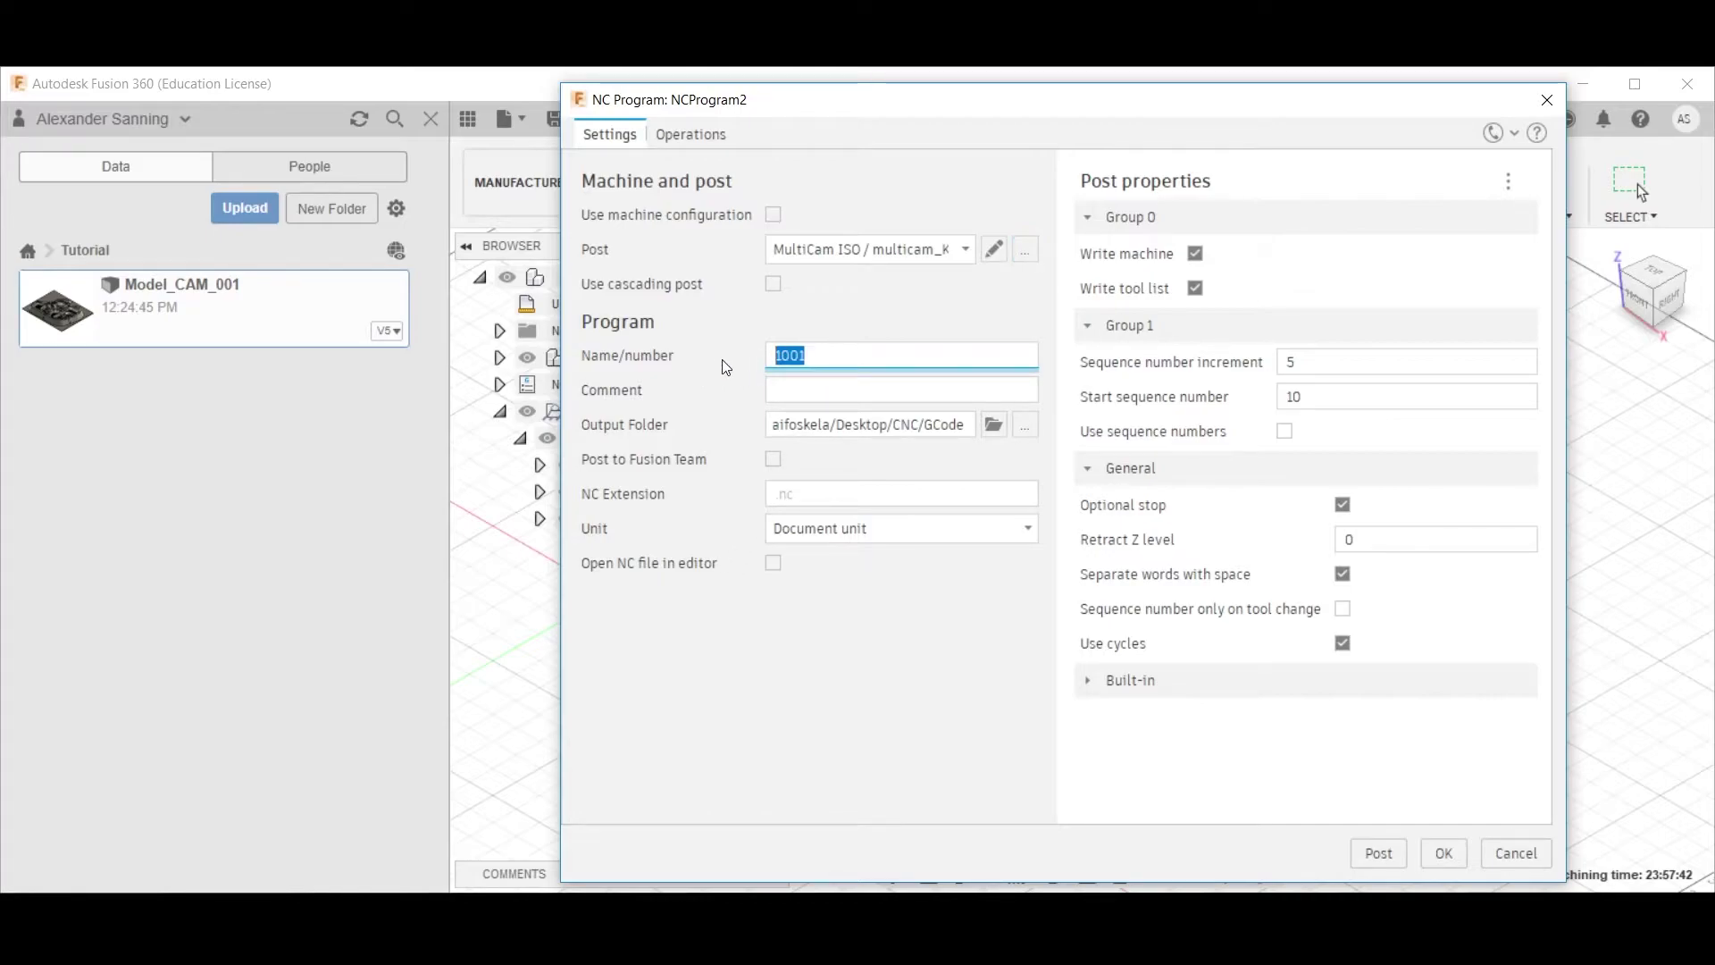
click(926, 426)
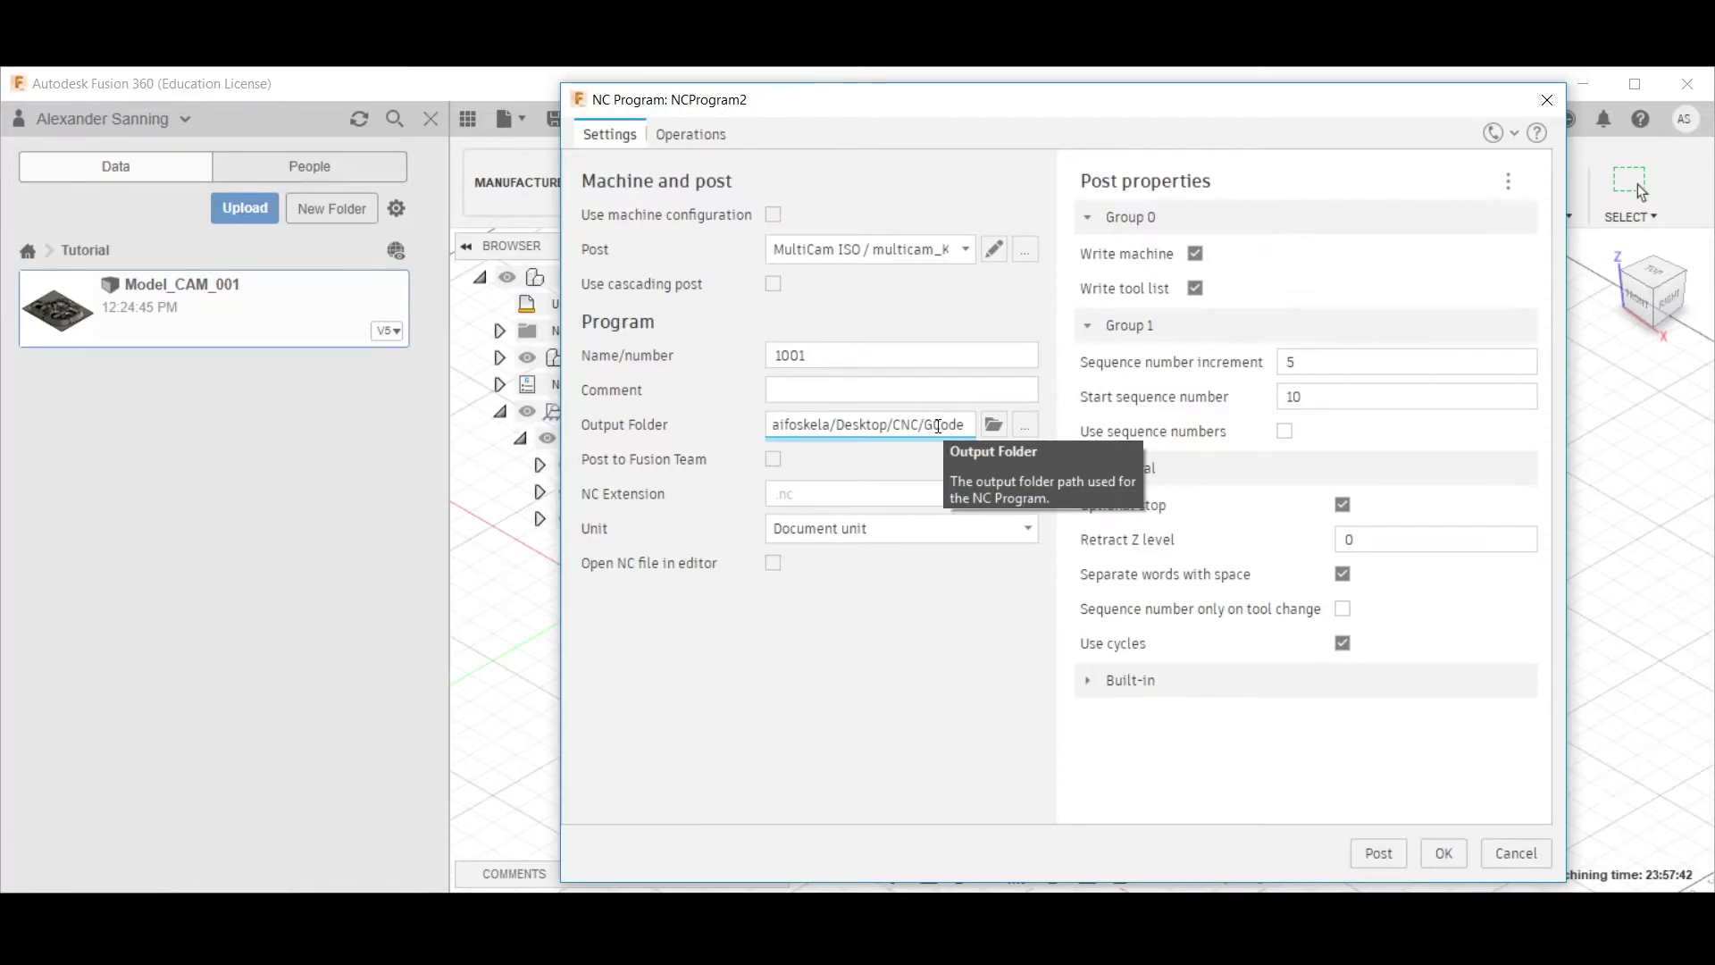
click(1026, 425)
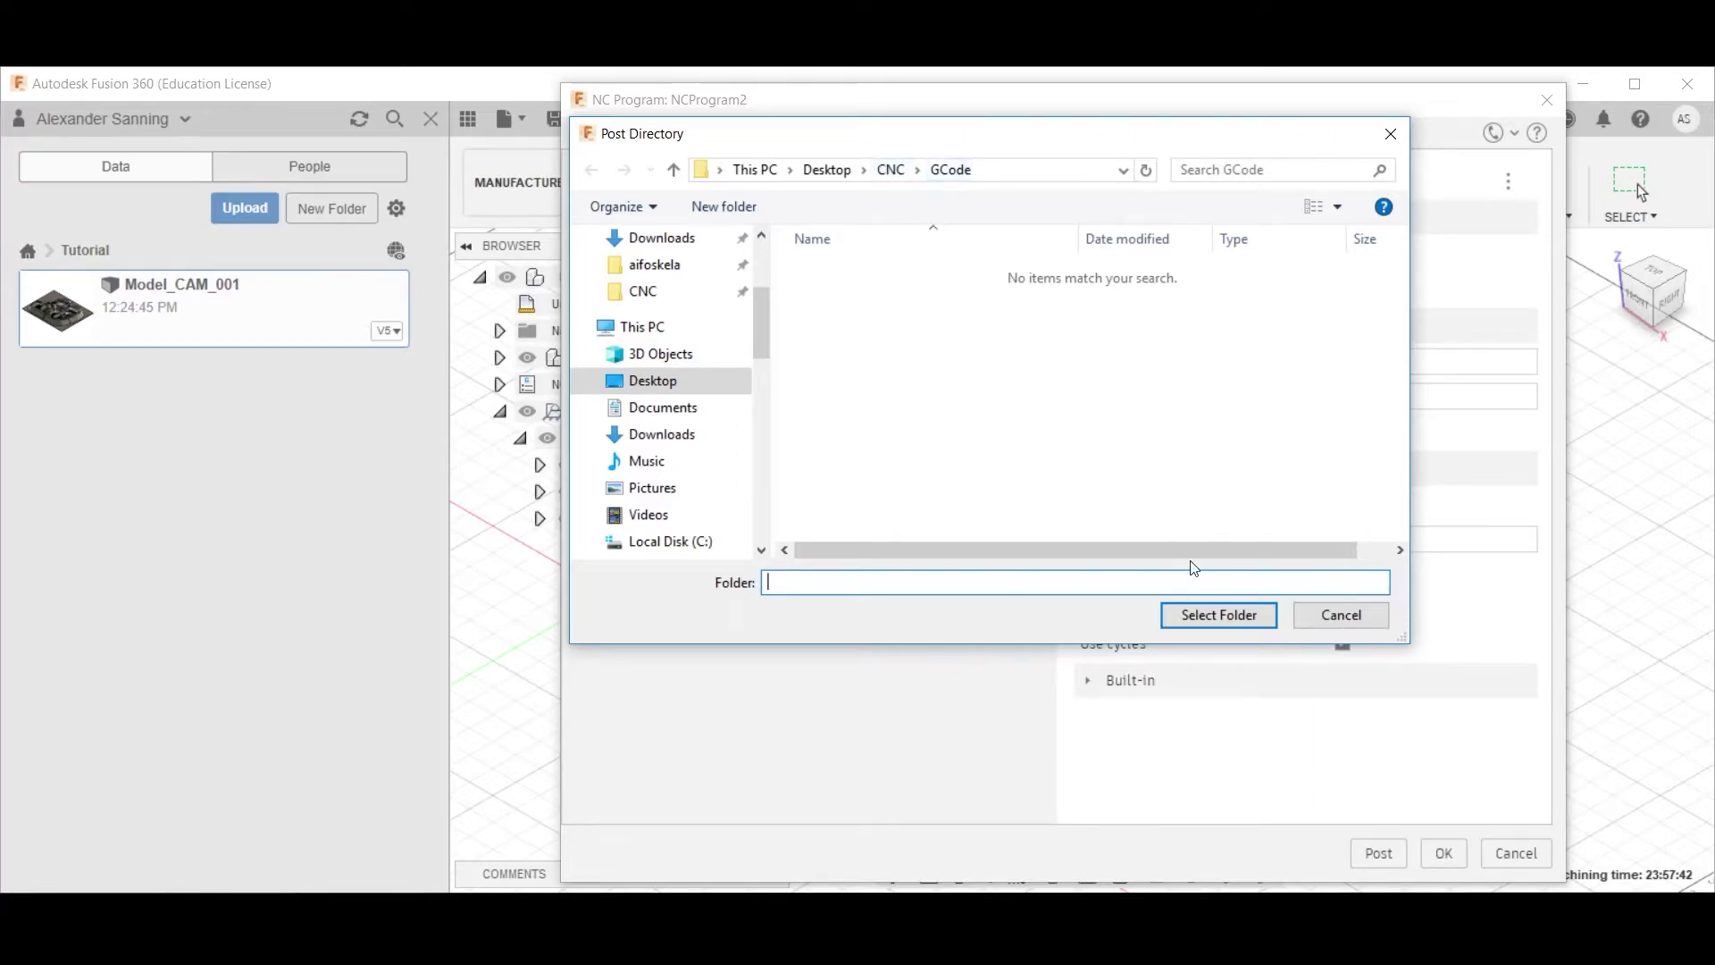
click(1240, 614)
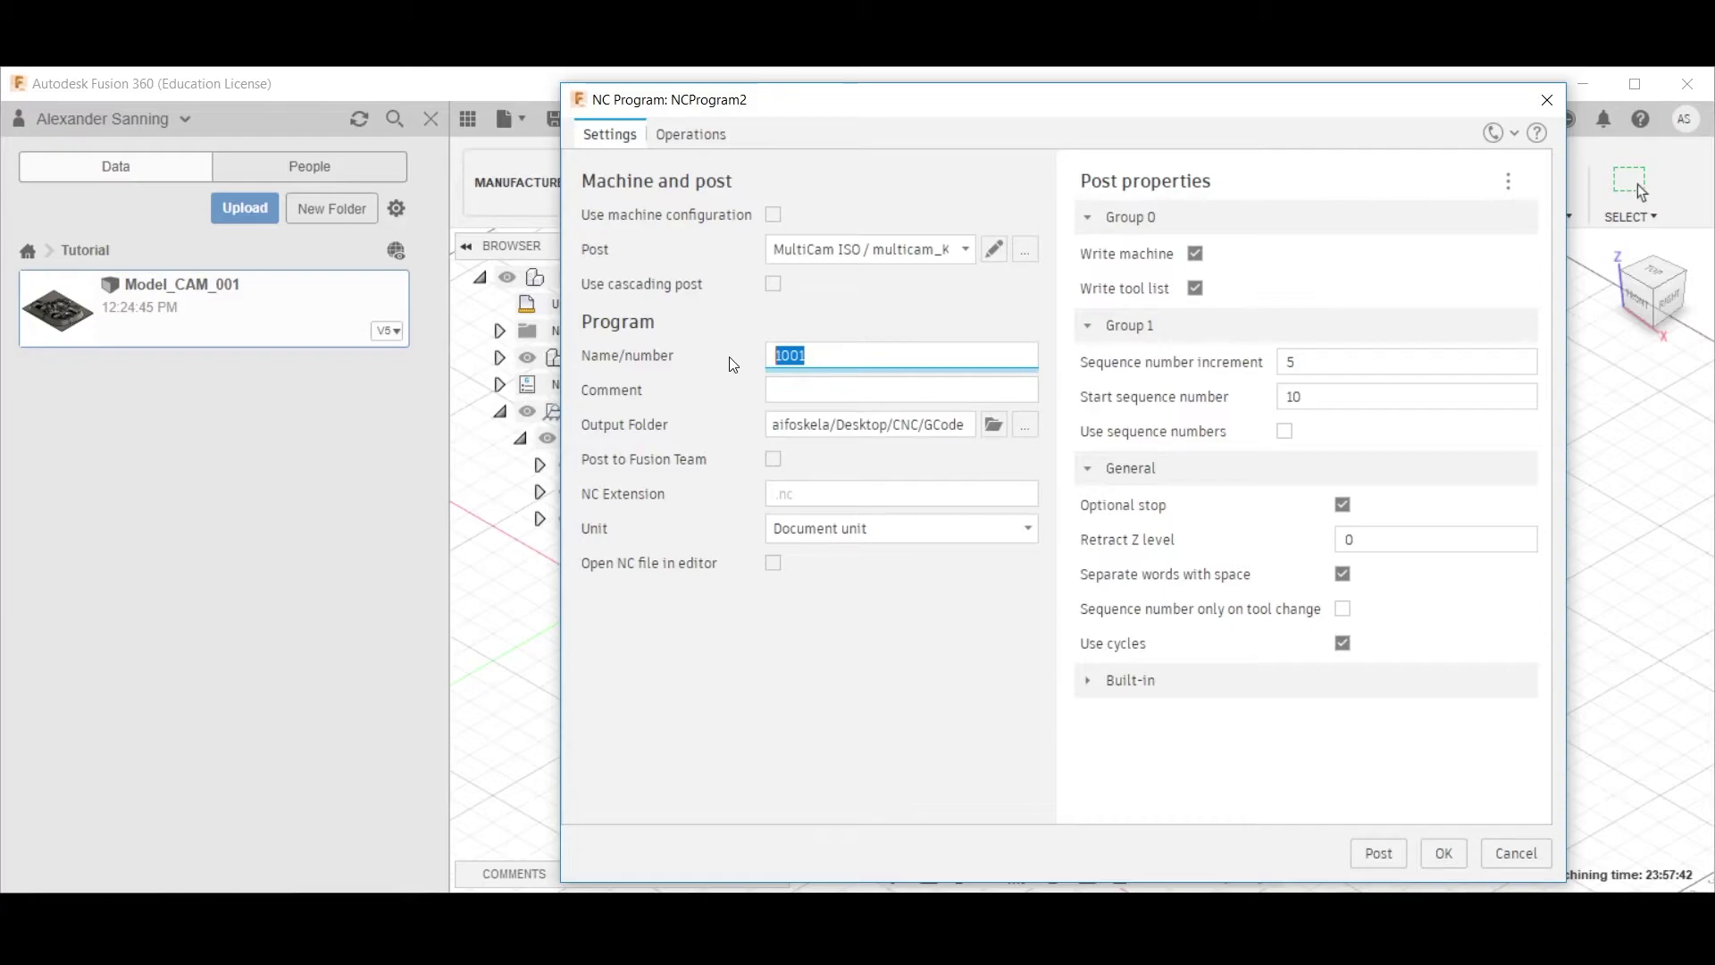
Enter 210914_T123 followed by the operator's name as the program name, replacing 1001
text(210914_T123_ErikW)
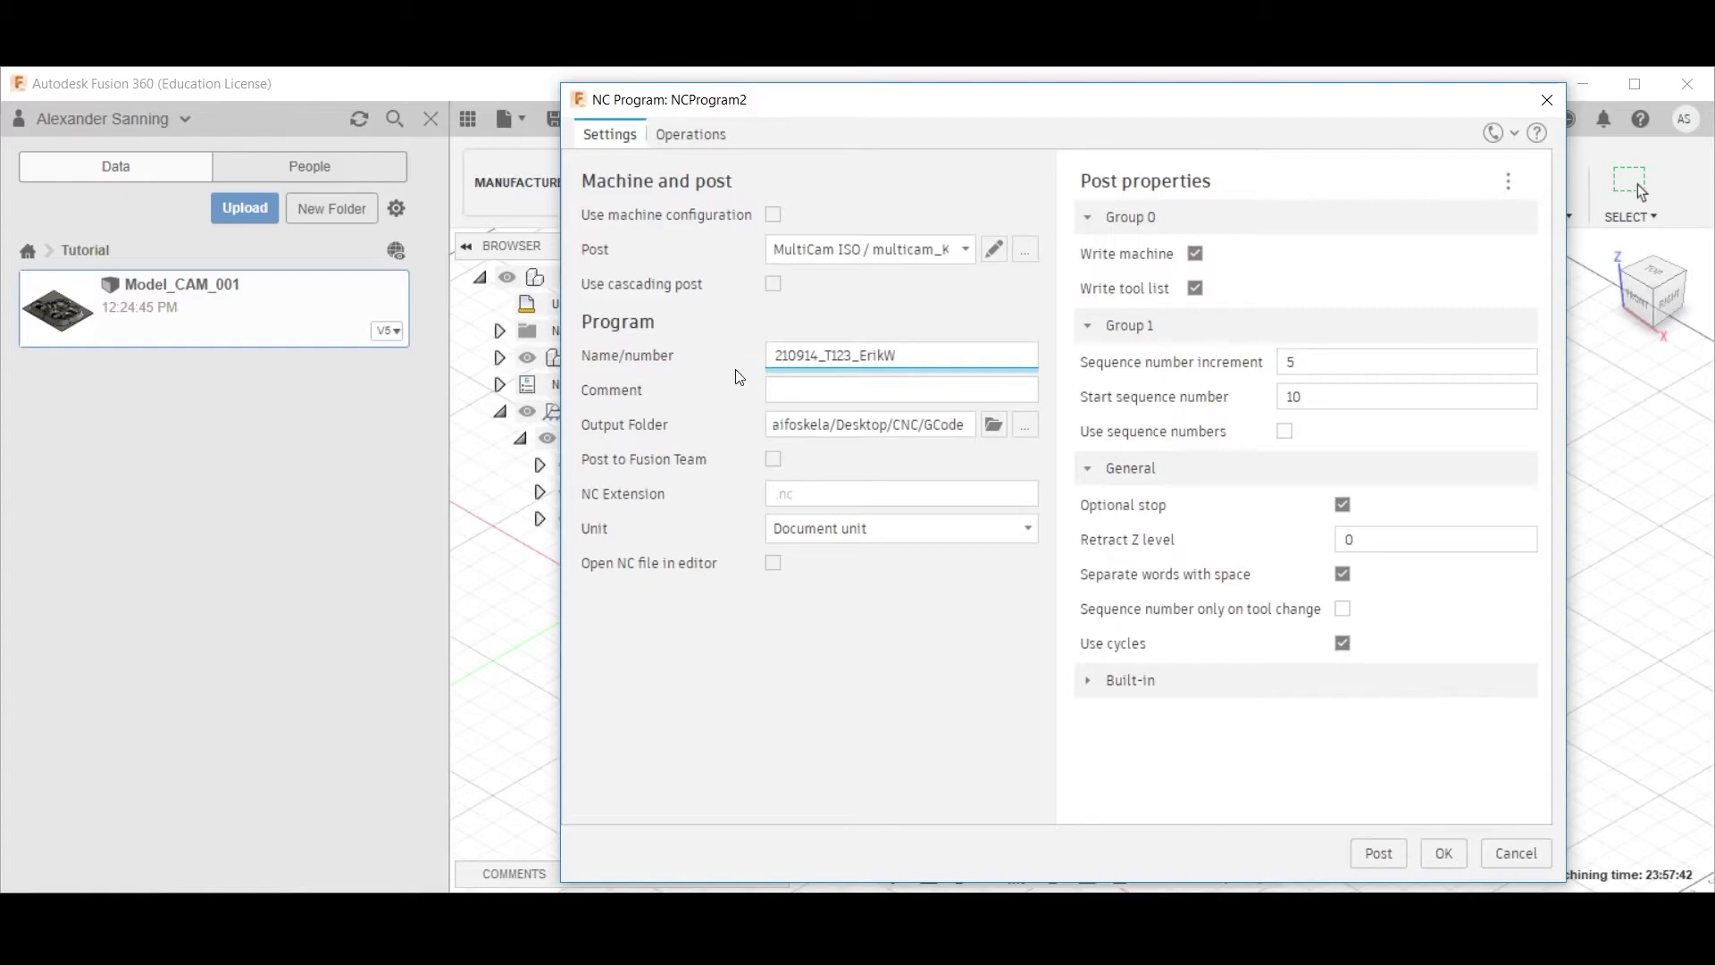
click(691, 135)
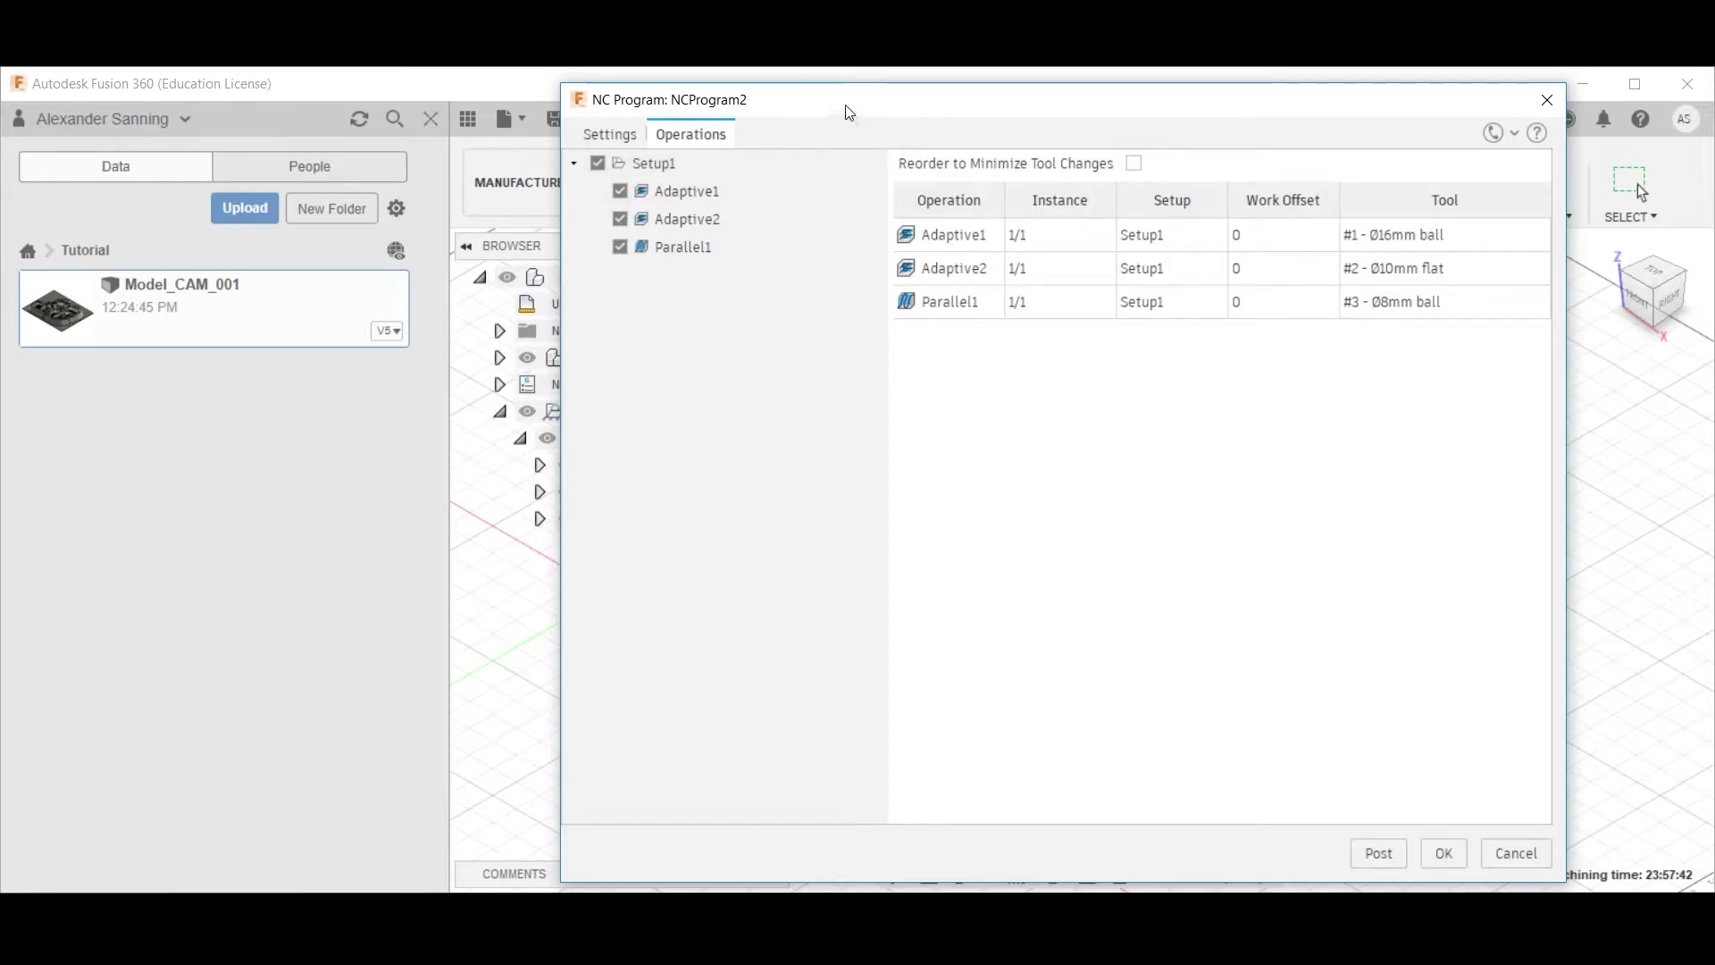
drag(850, 114, 940, 109)
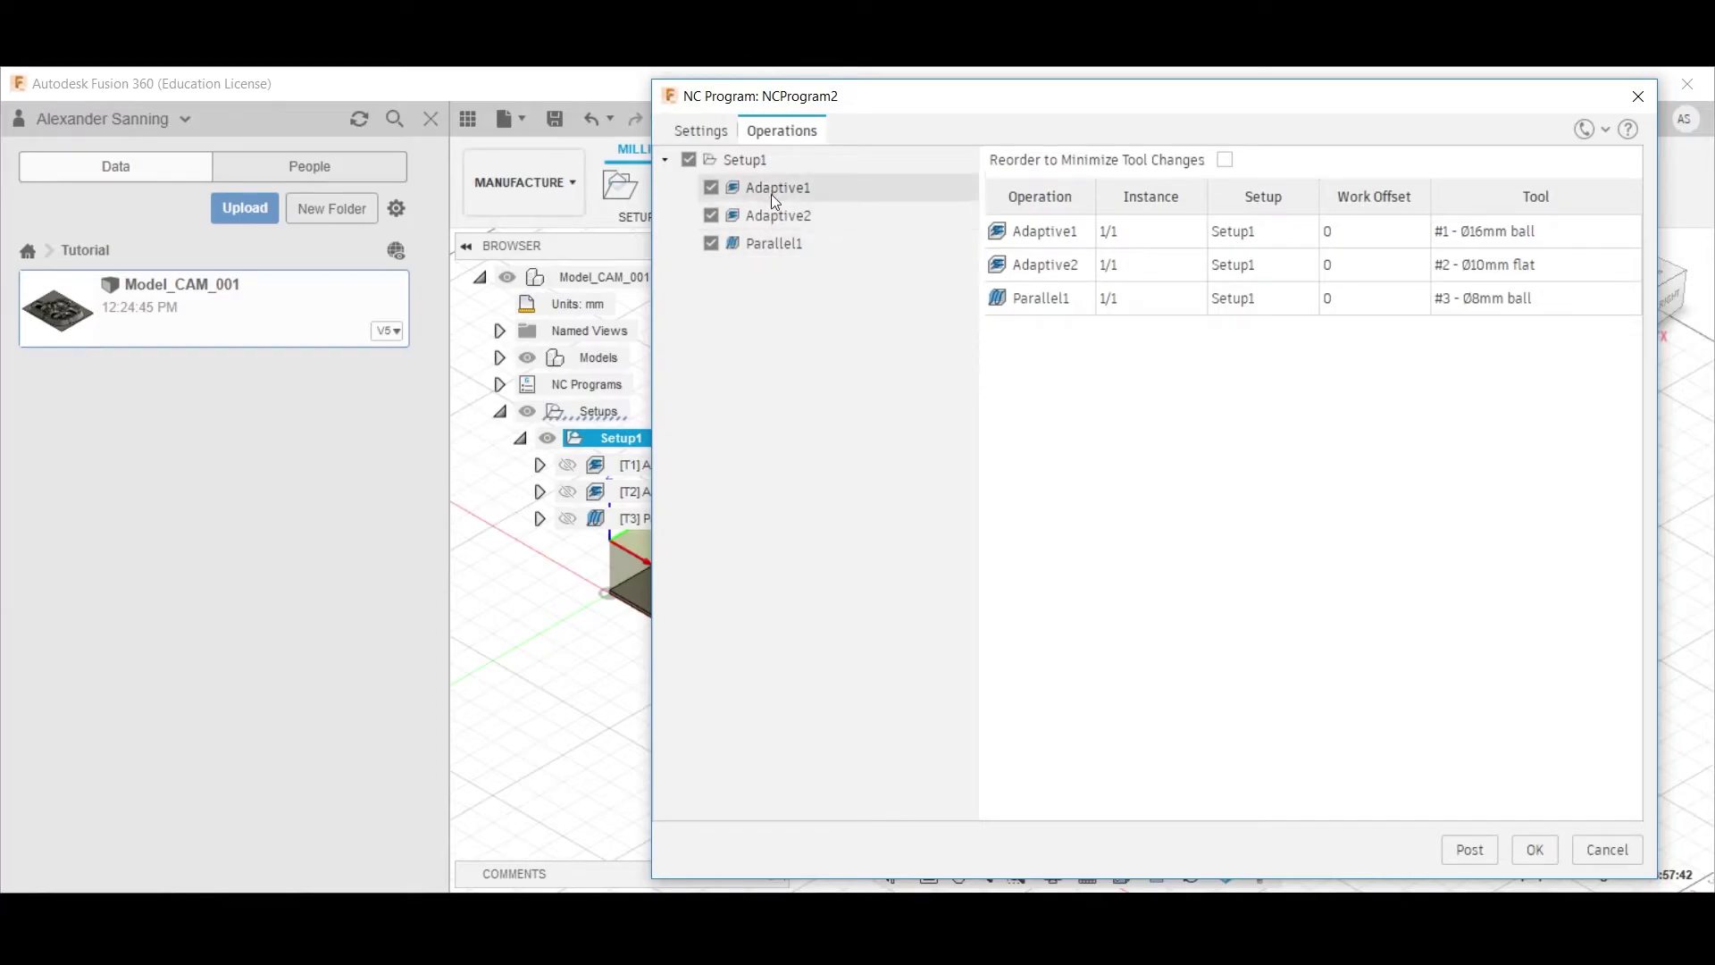
click(722, 134)
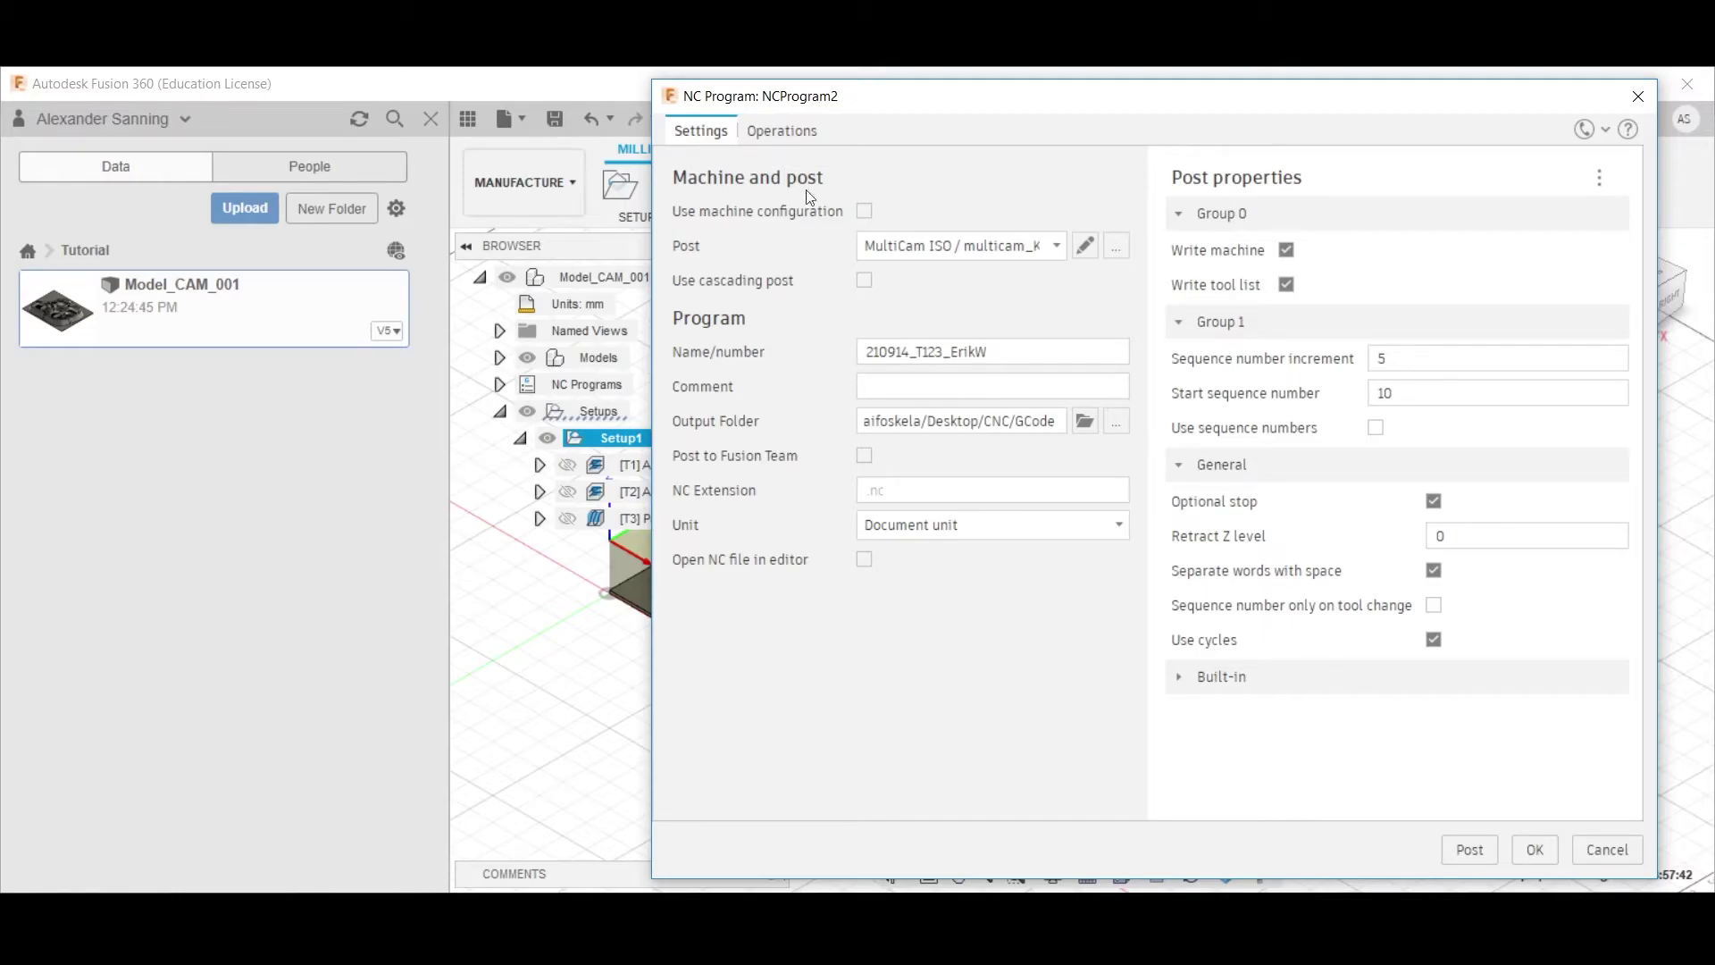
Recheck the Operations and Settings tabs, then post the combined NCProgram2
click(786, 128)
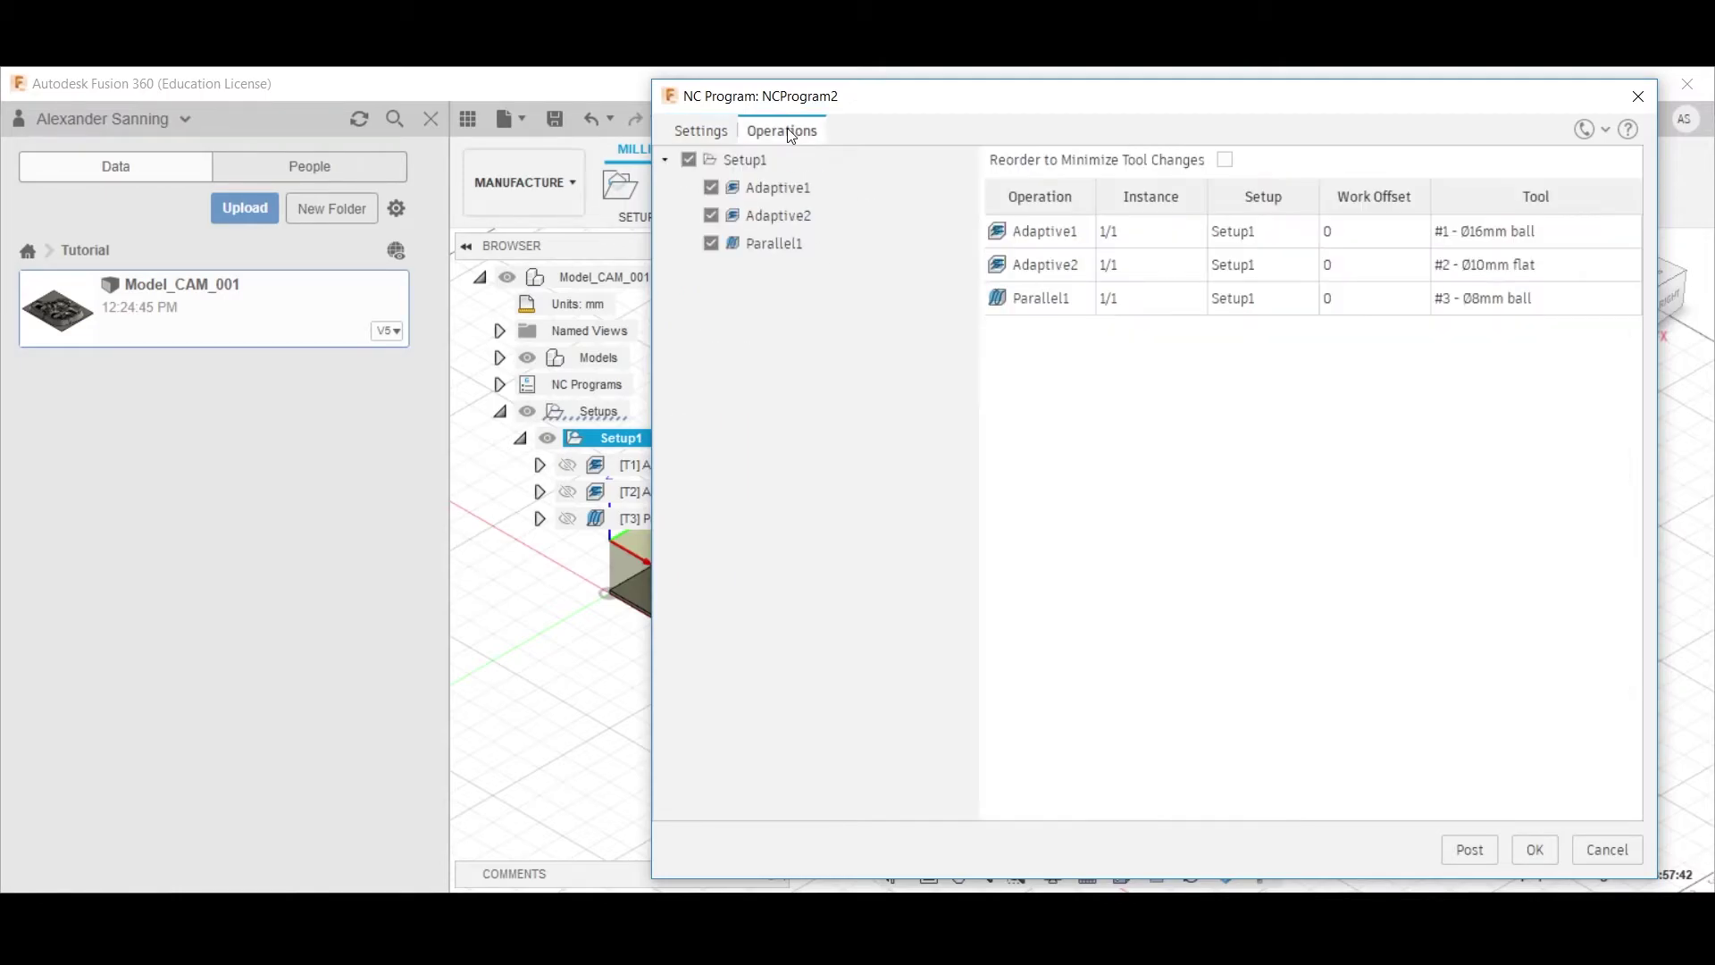
click(719, 140)
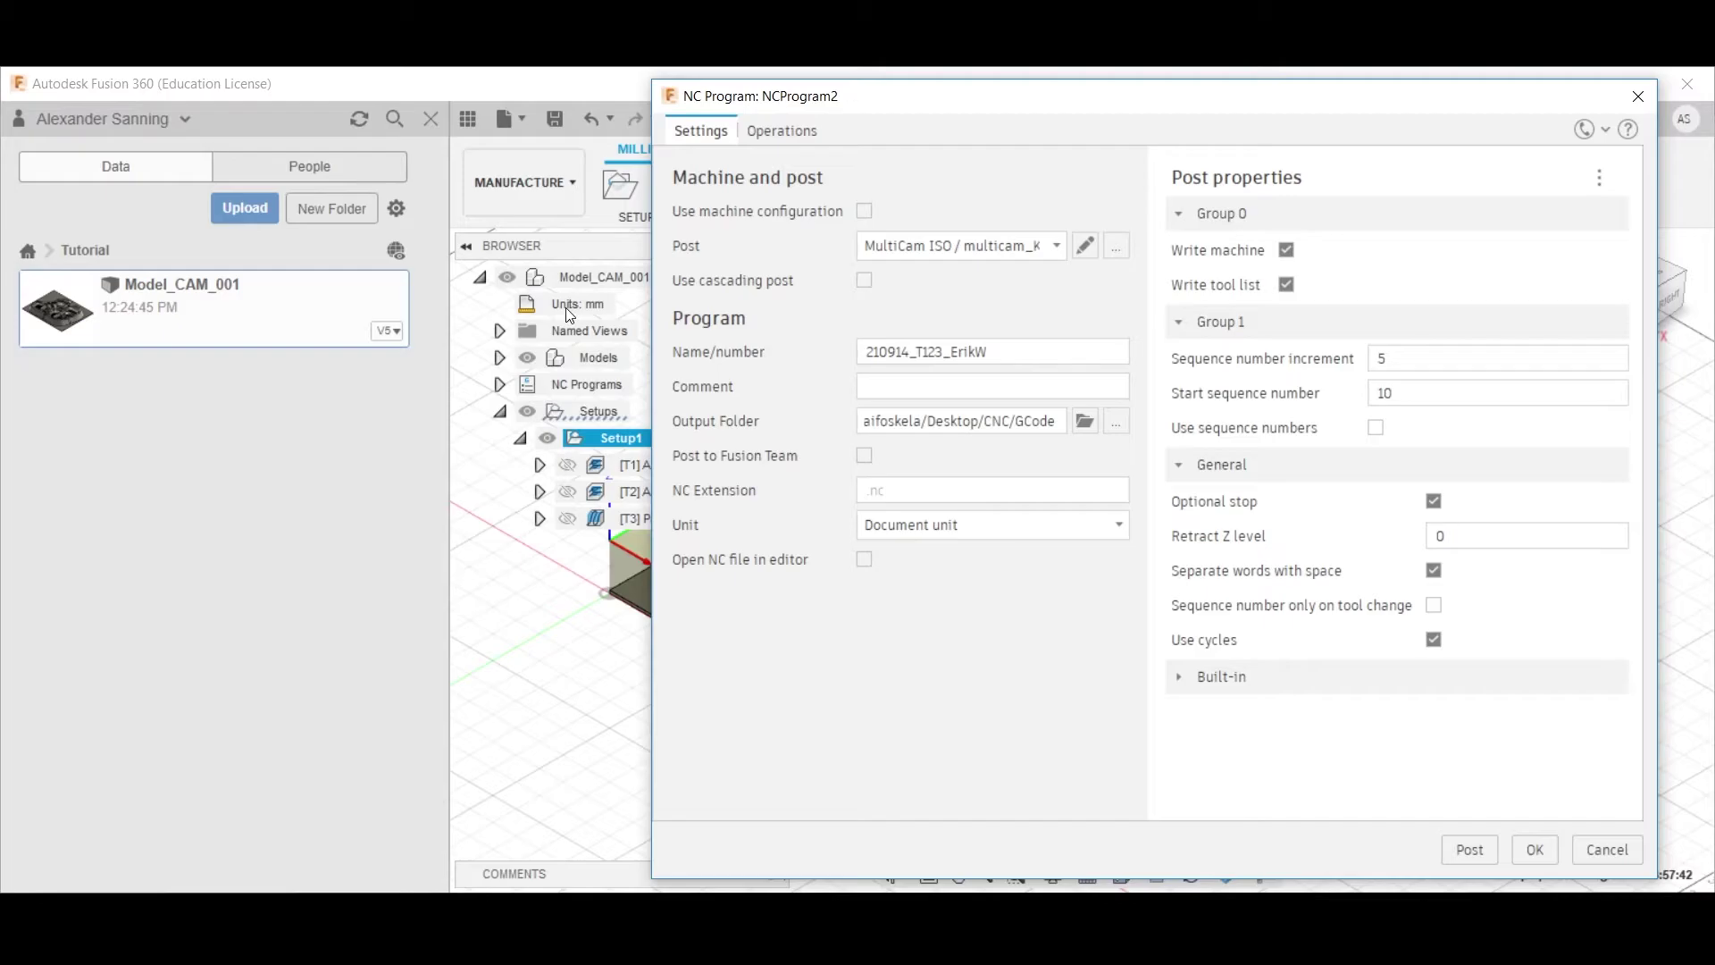
click(1469, 850)
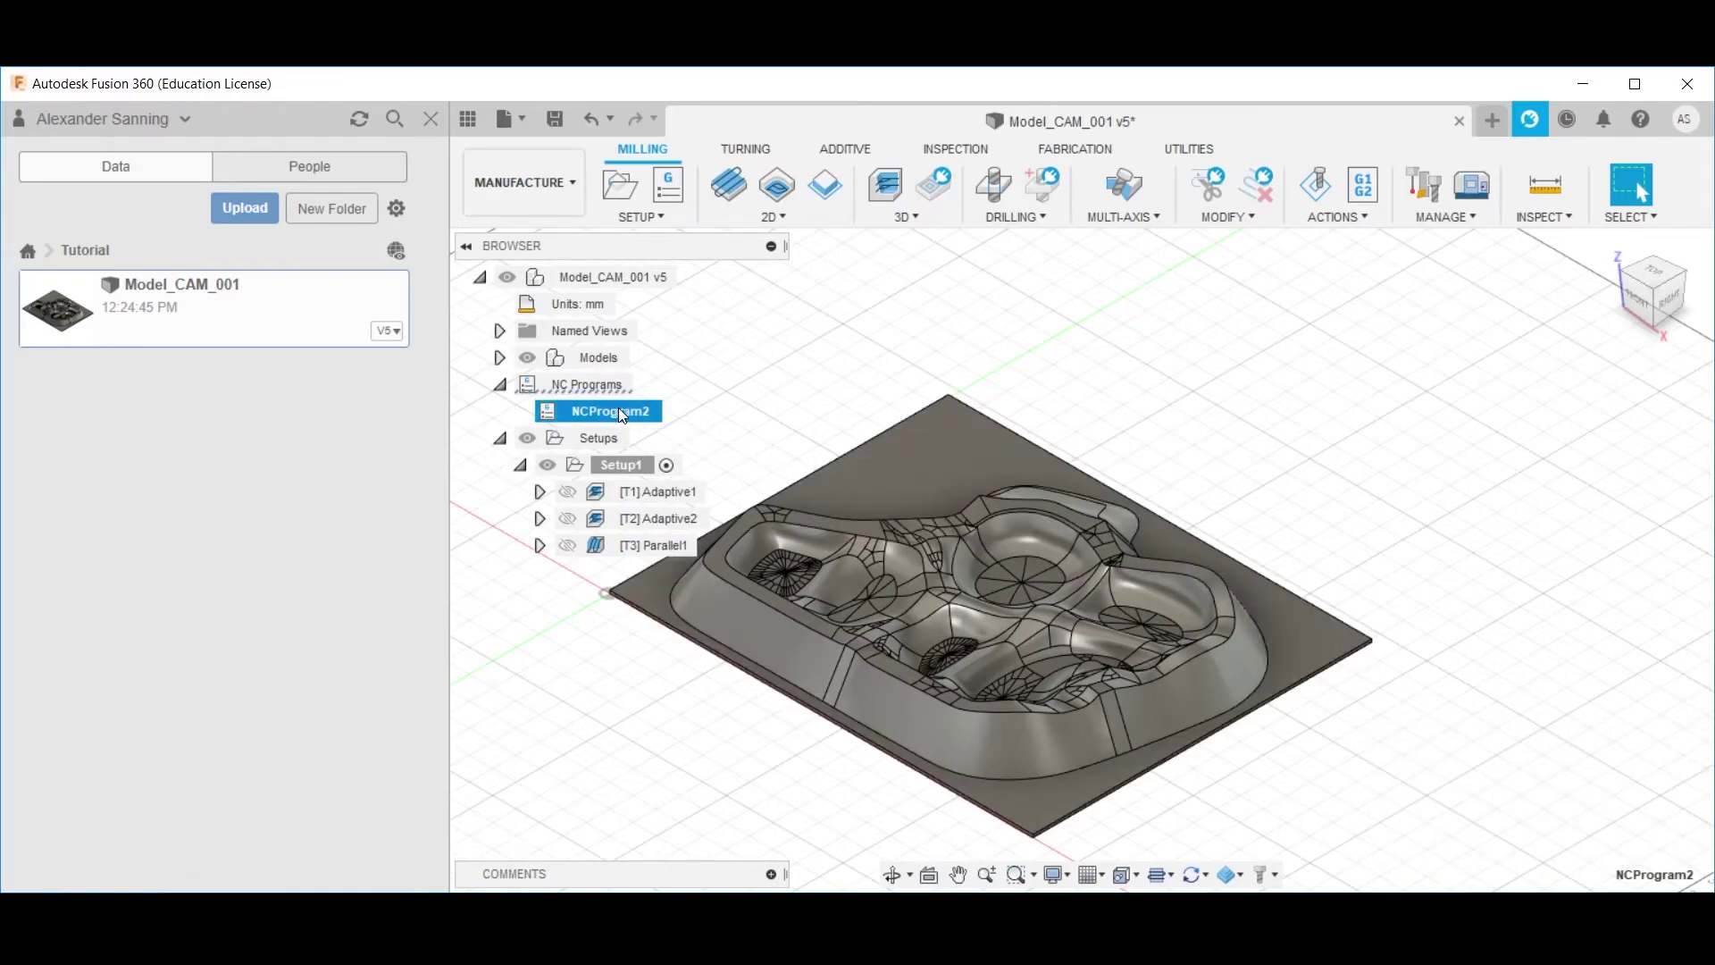
click(1363, 190)
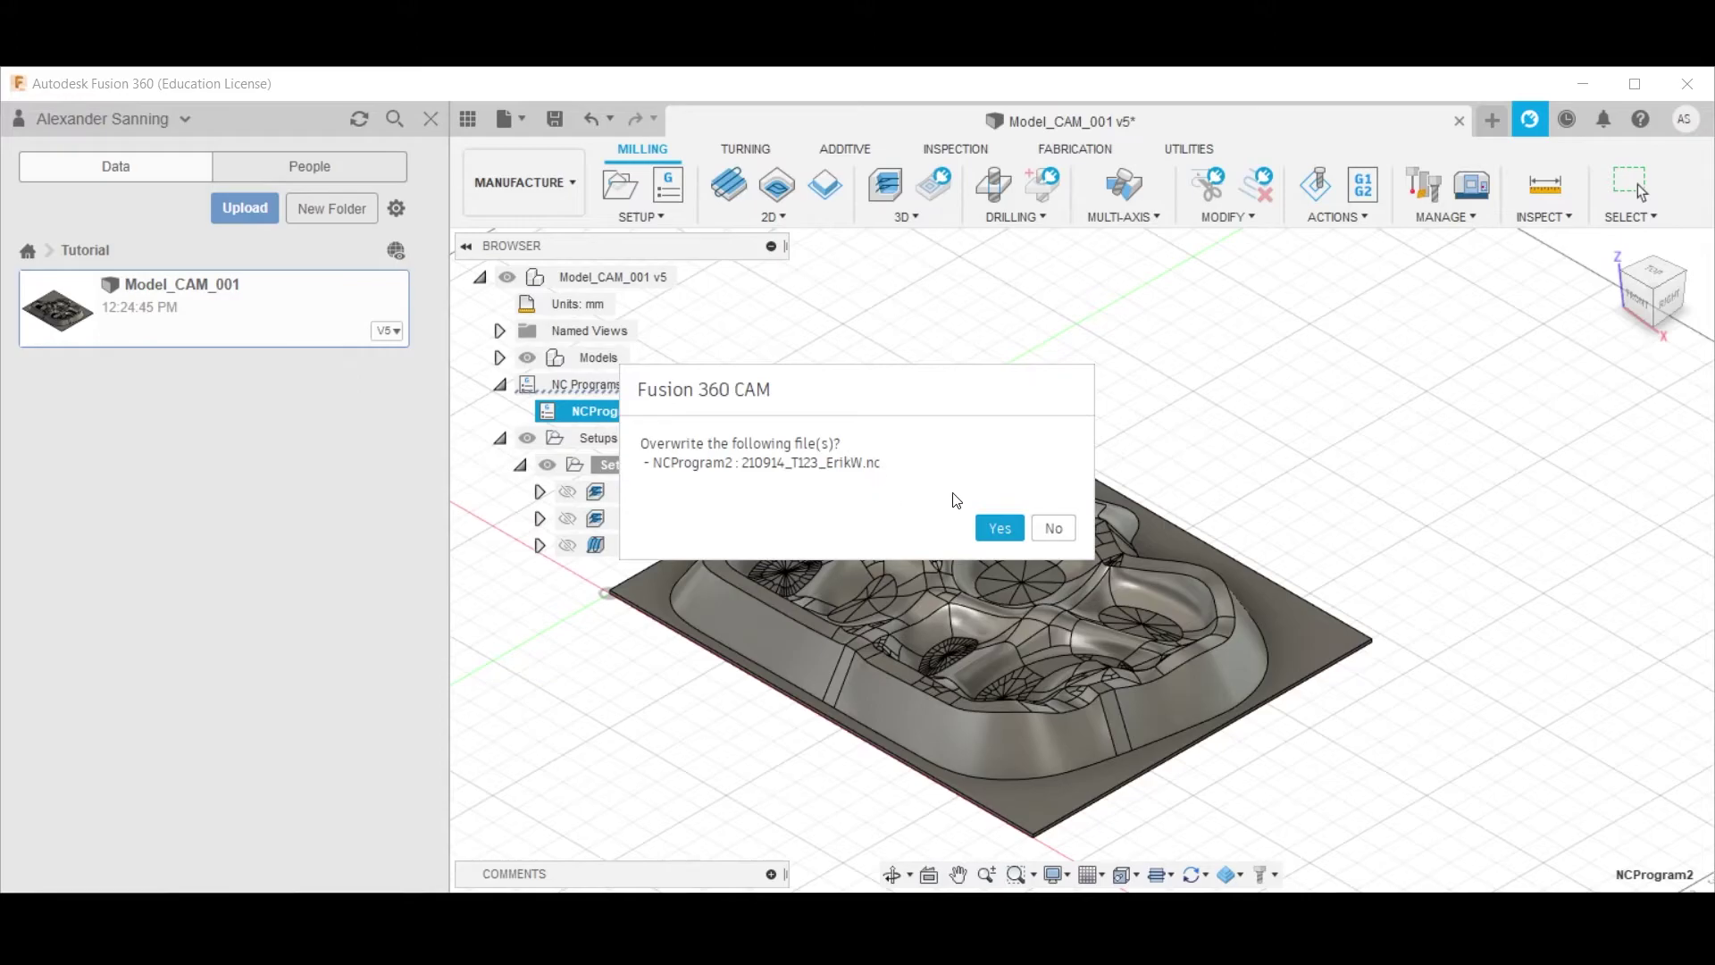
click(1050, 528)
click(1059, 518)
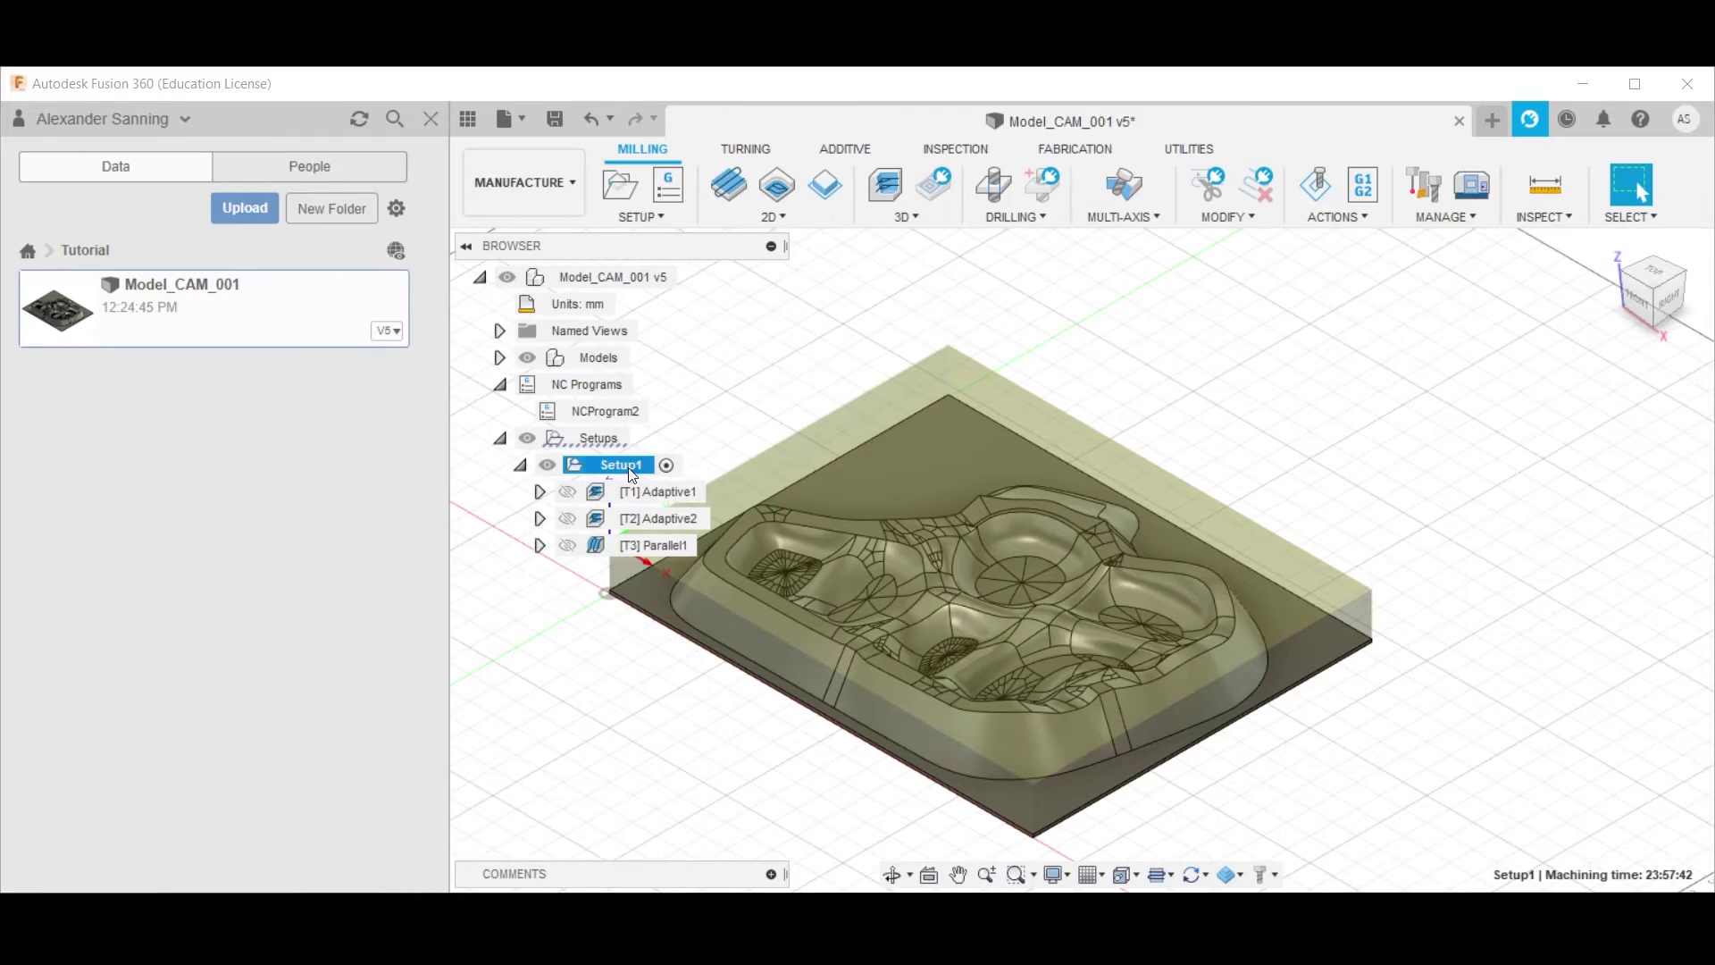
Create a new NC program for Setup1 excluding Adaptive2 and Parallel1
click(1366, 191)
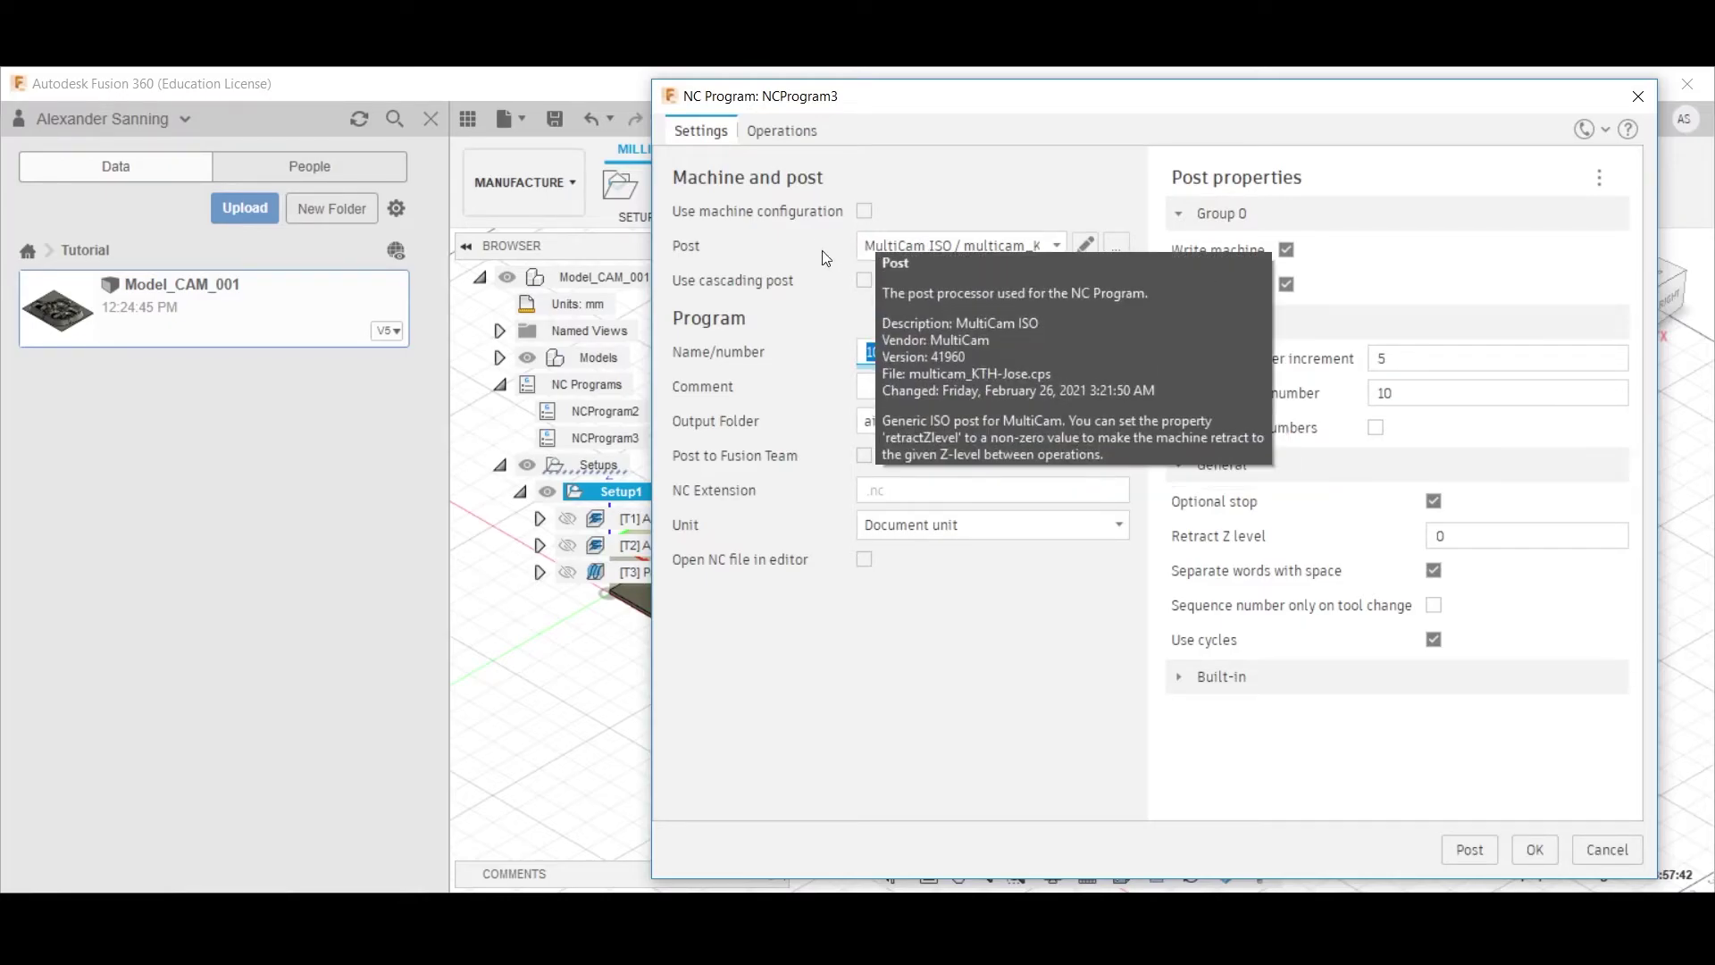
click(784, 131)
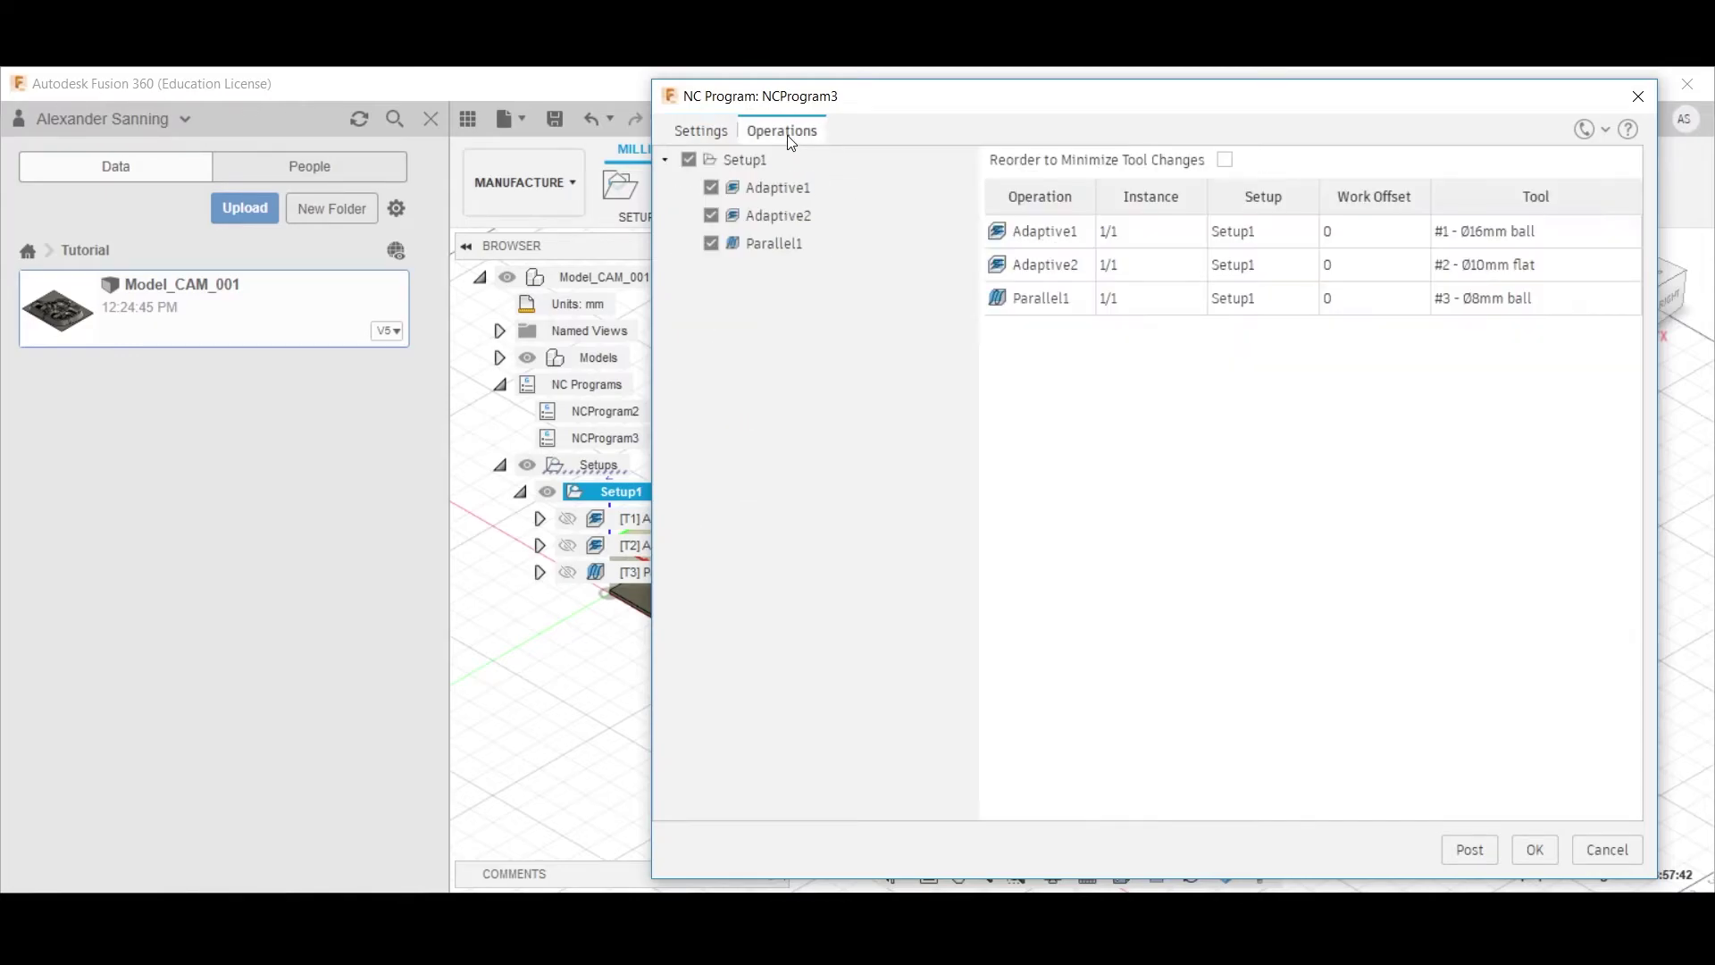
click(711, 215)
click(711, 243)
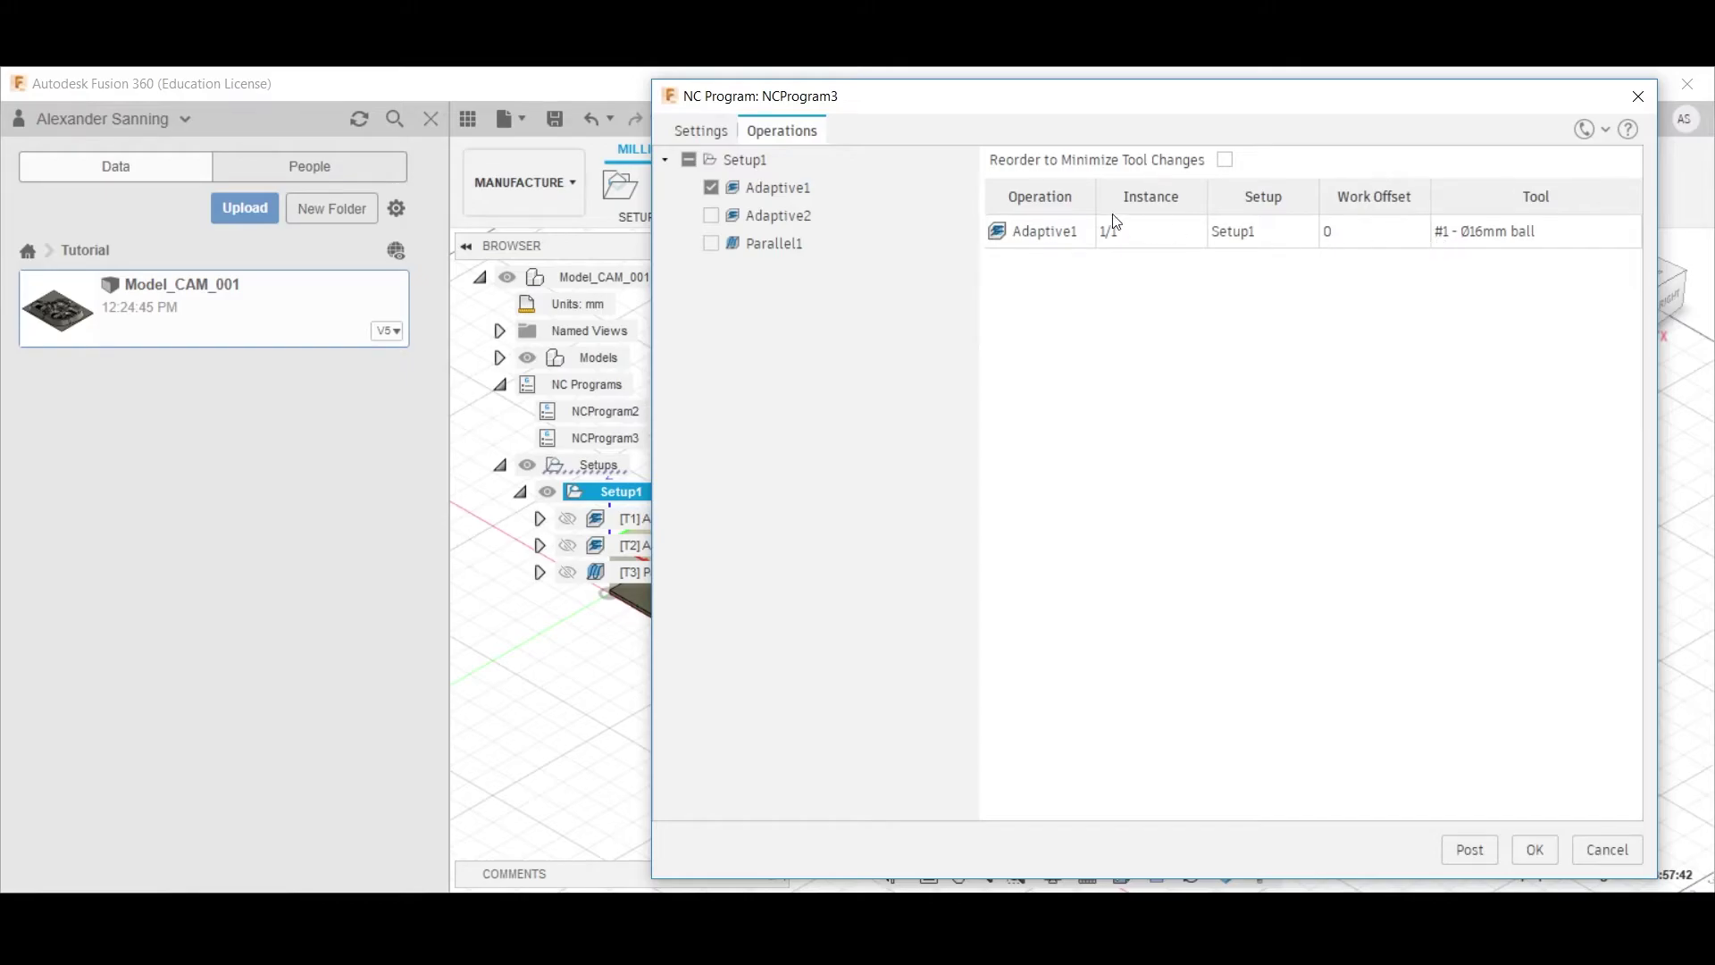
click(700, 130)
Name the program 210914_T1 plus the operator's name and post it
click(902, 356)
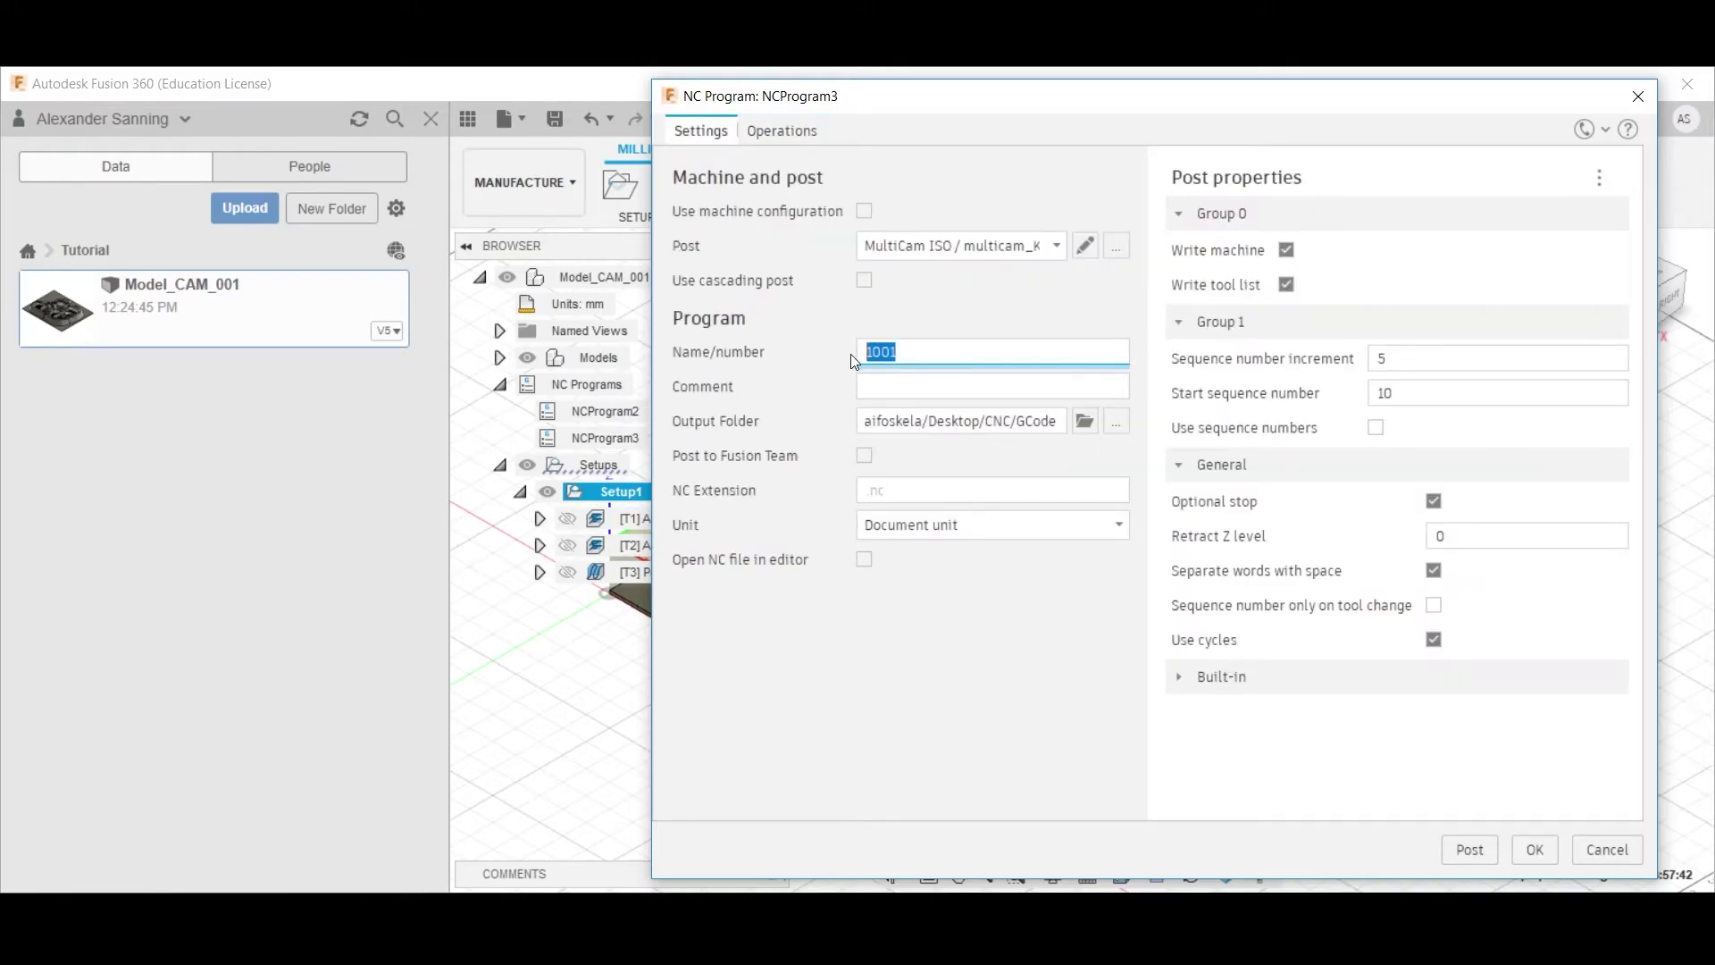
text(210914_T1_ErikW)
click(1465, 846)
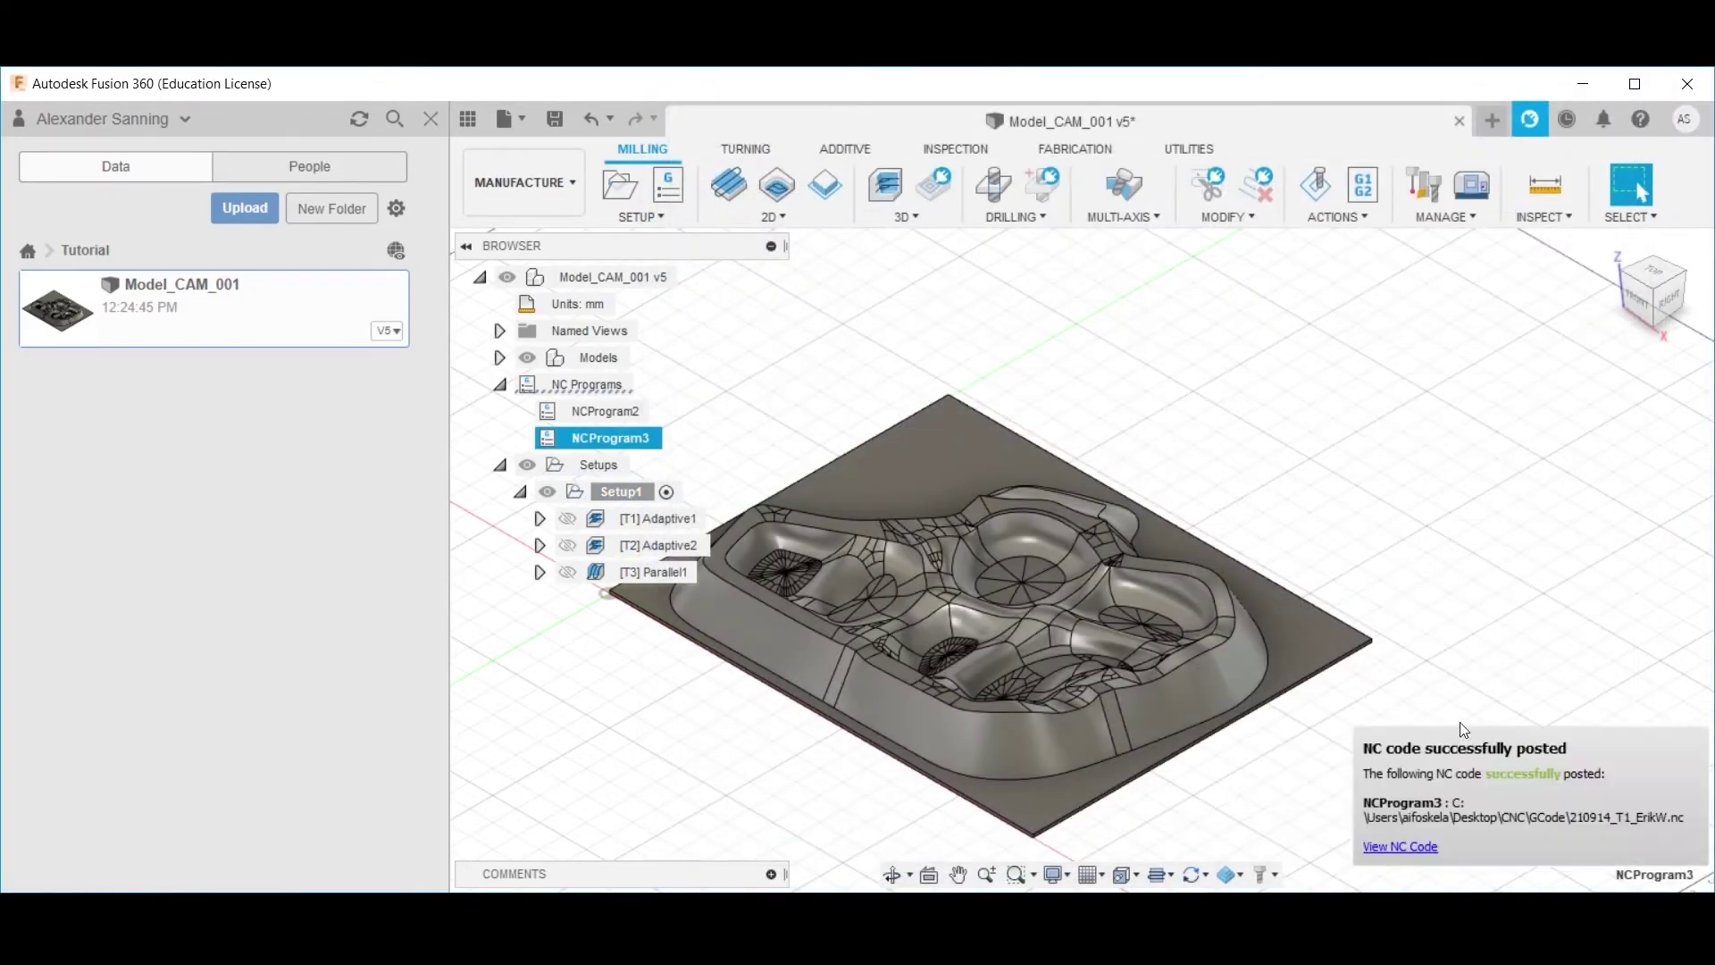
Create a new NC program for Setup1 that keeps only Adaptive2, excluding Adaptive1 and Parallel1
click(621, 490)
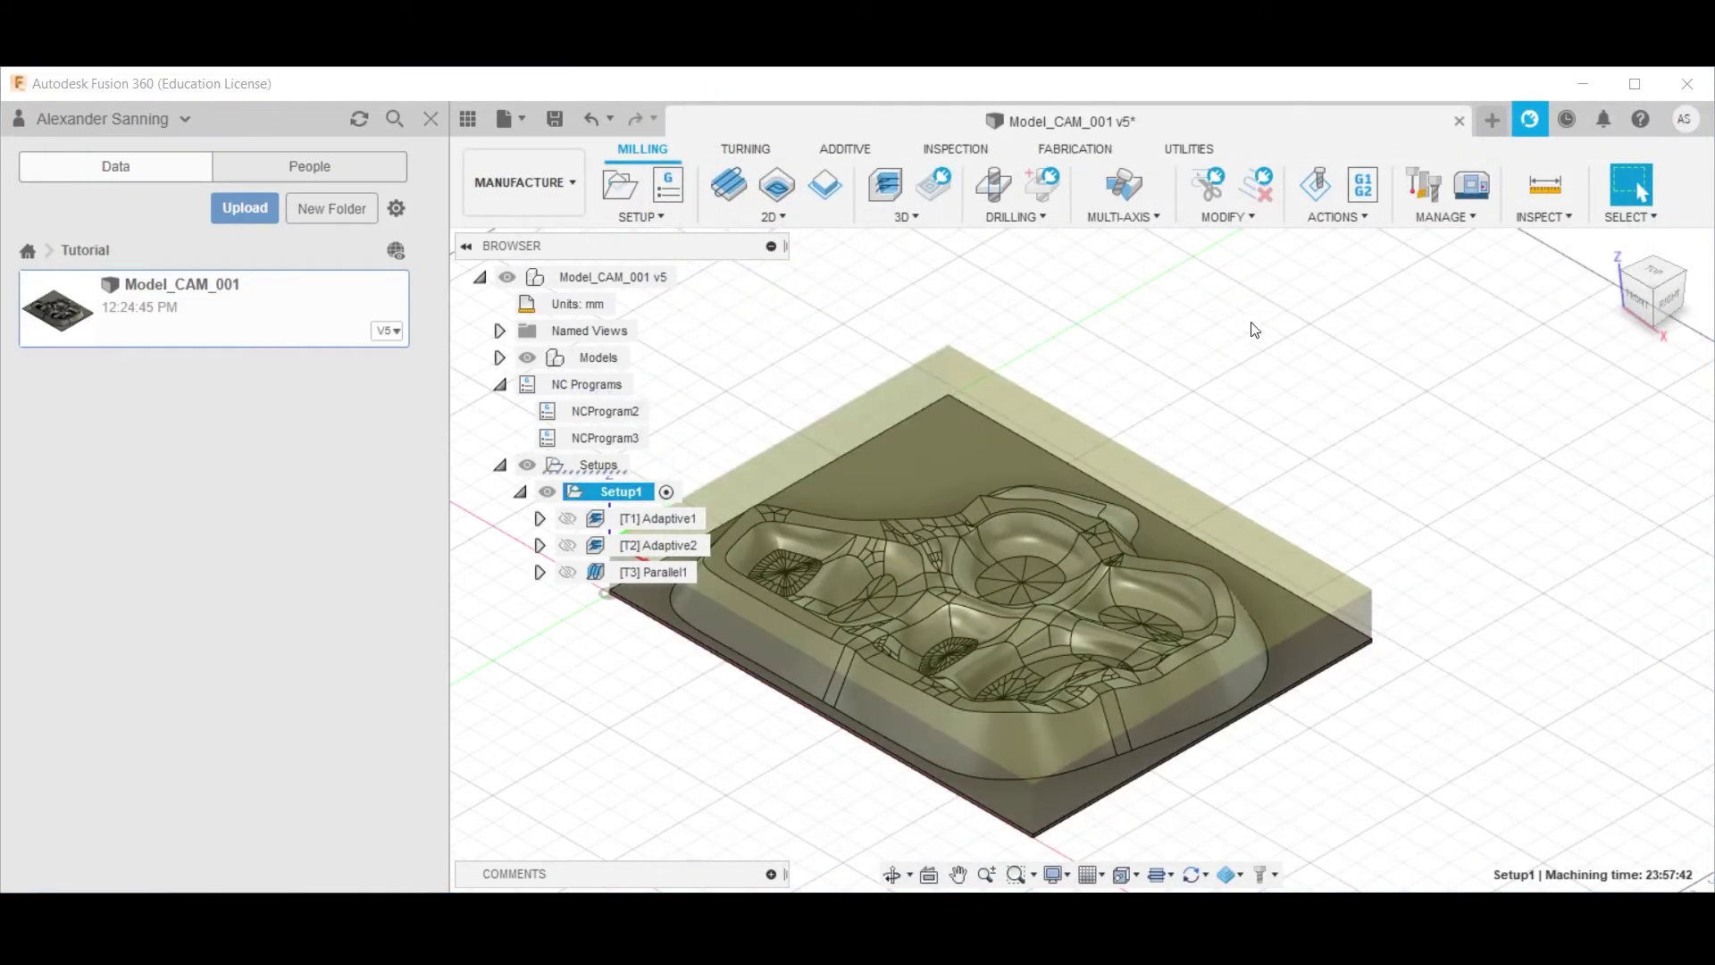
click(1316, 185)
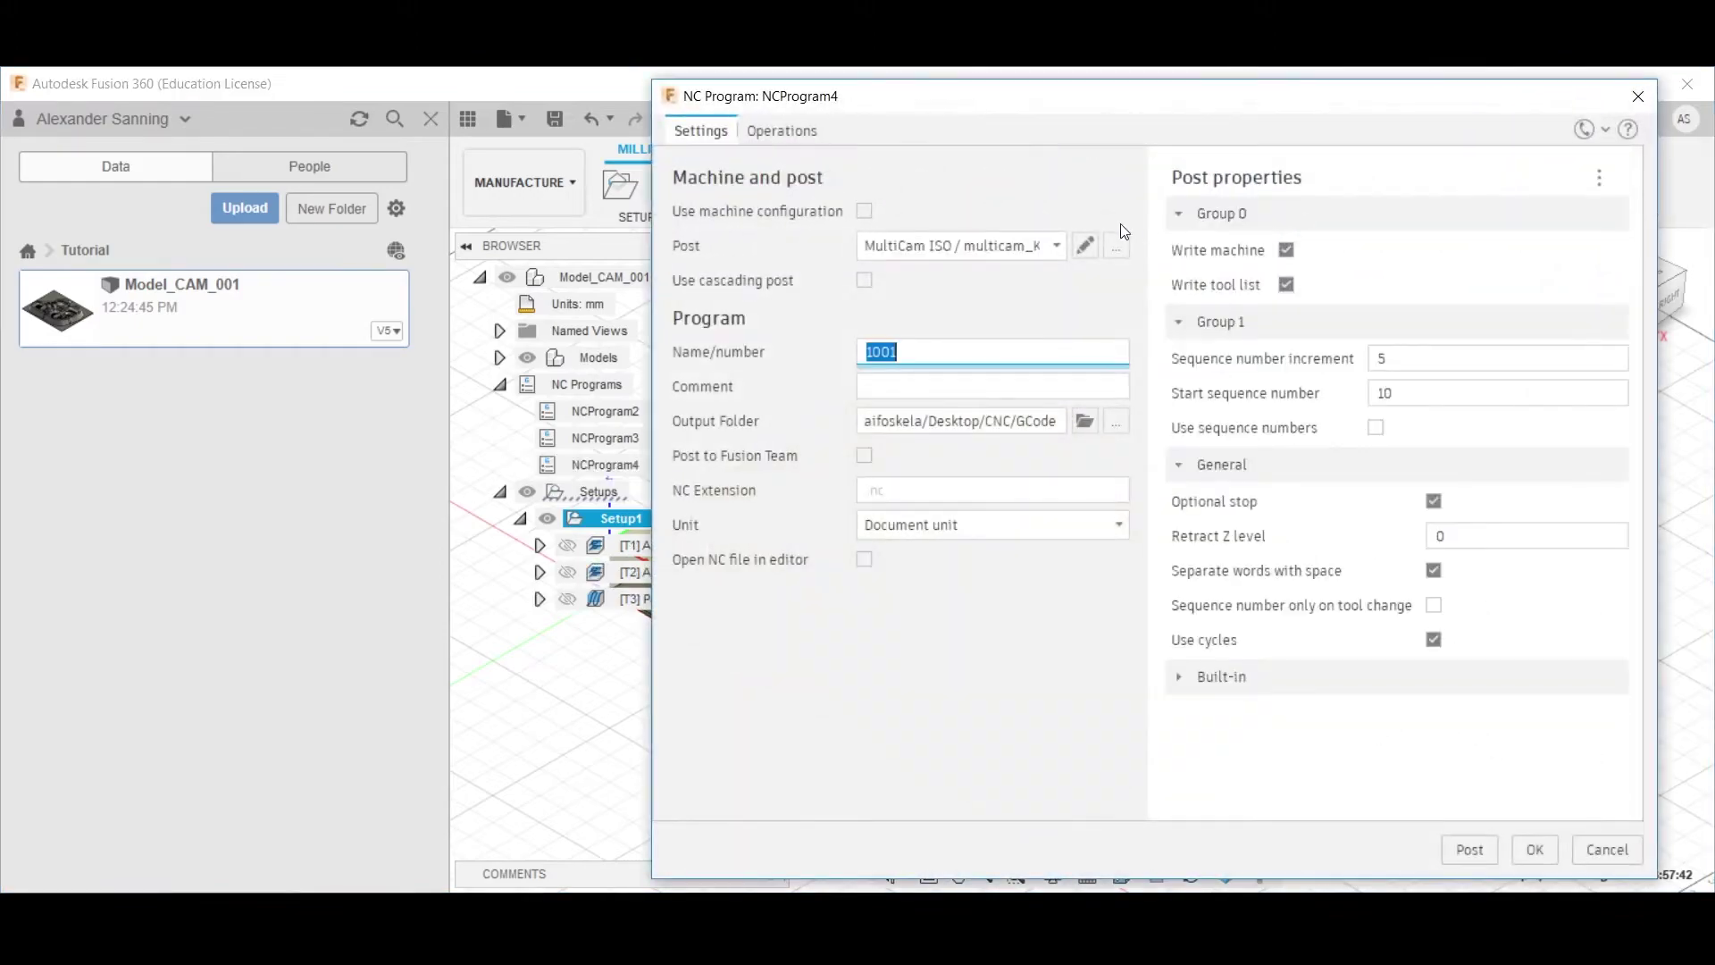
click(777, 131)
click(710, 188)
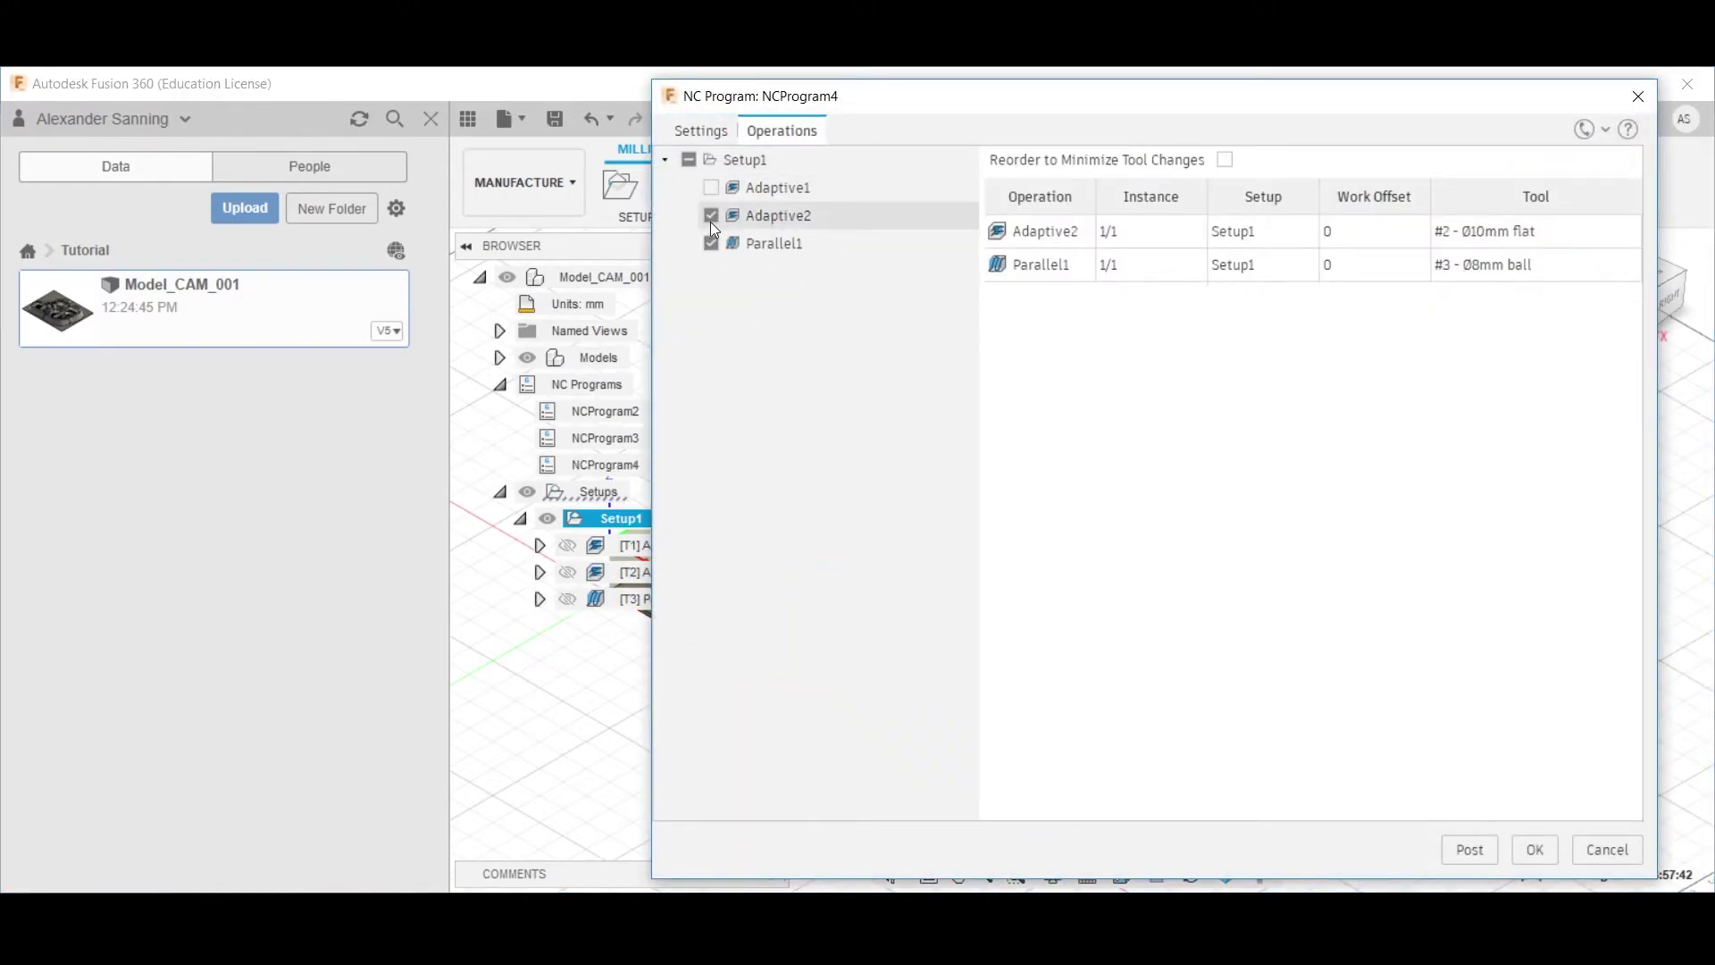
click(711, 242)
click(710, 133)
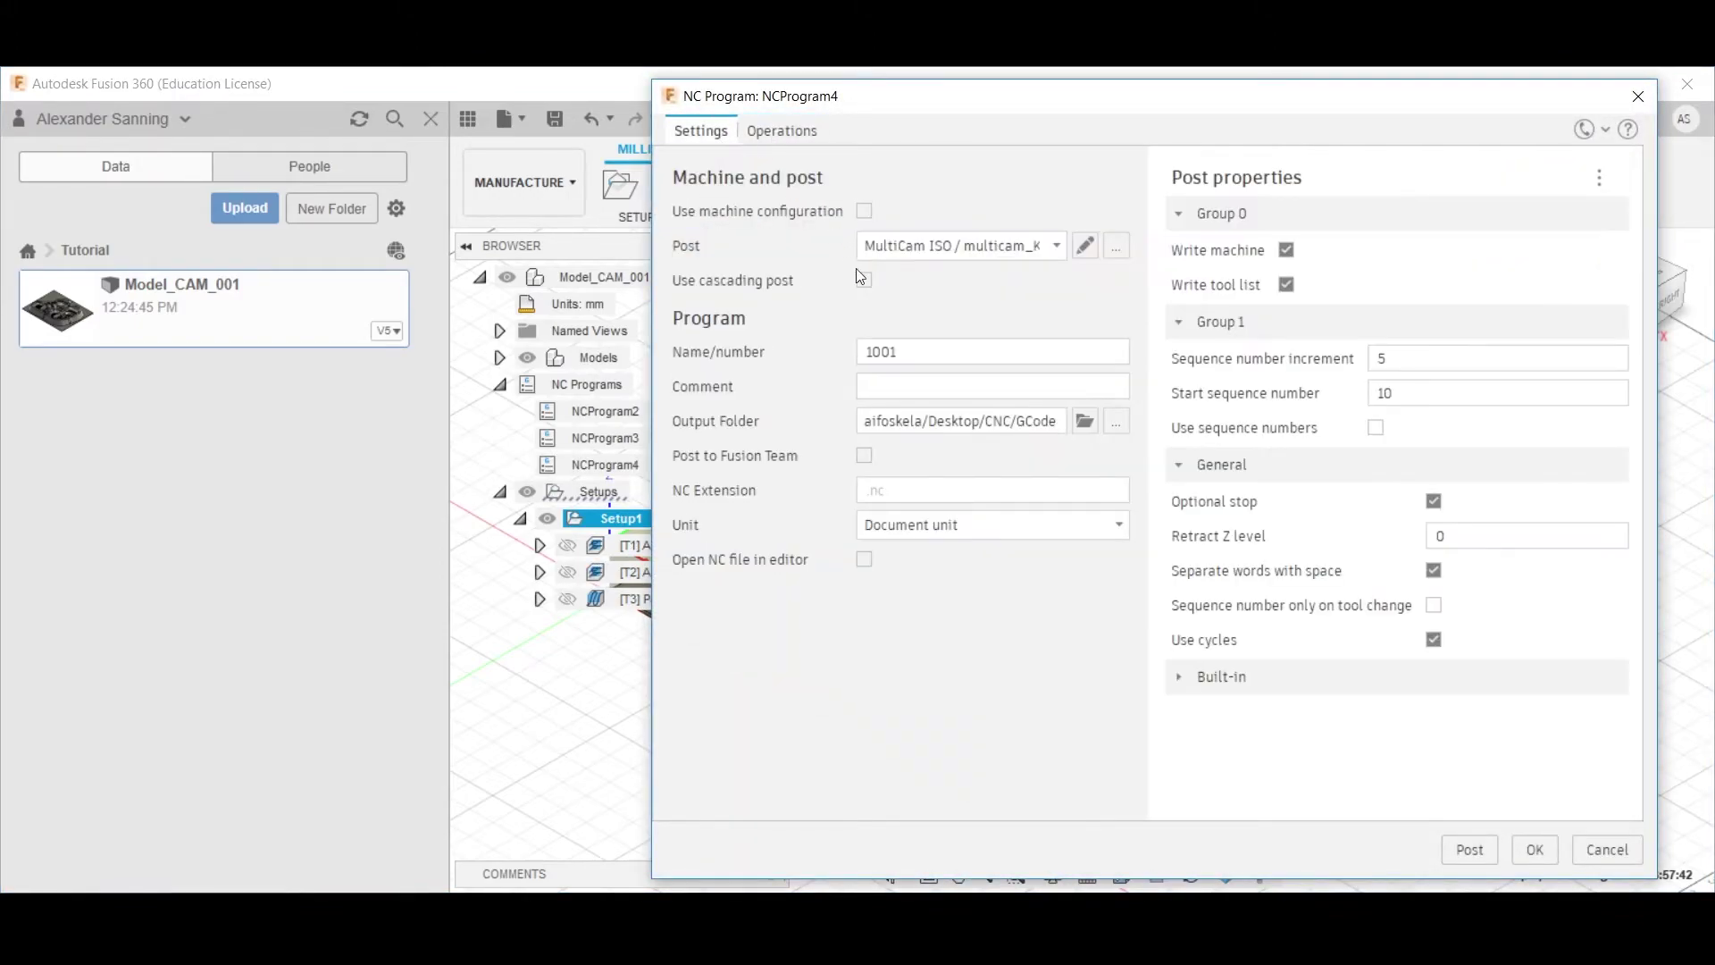
Name NCProgram4 '210914_T2' followed by the operator's name, and post it
double_click(911, 348)
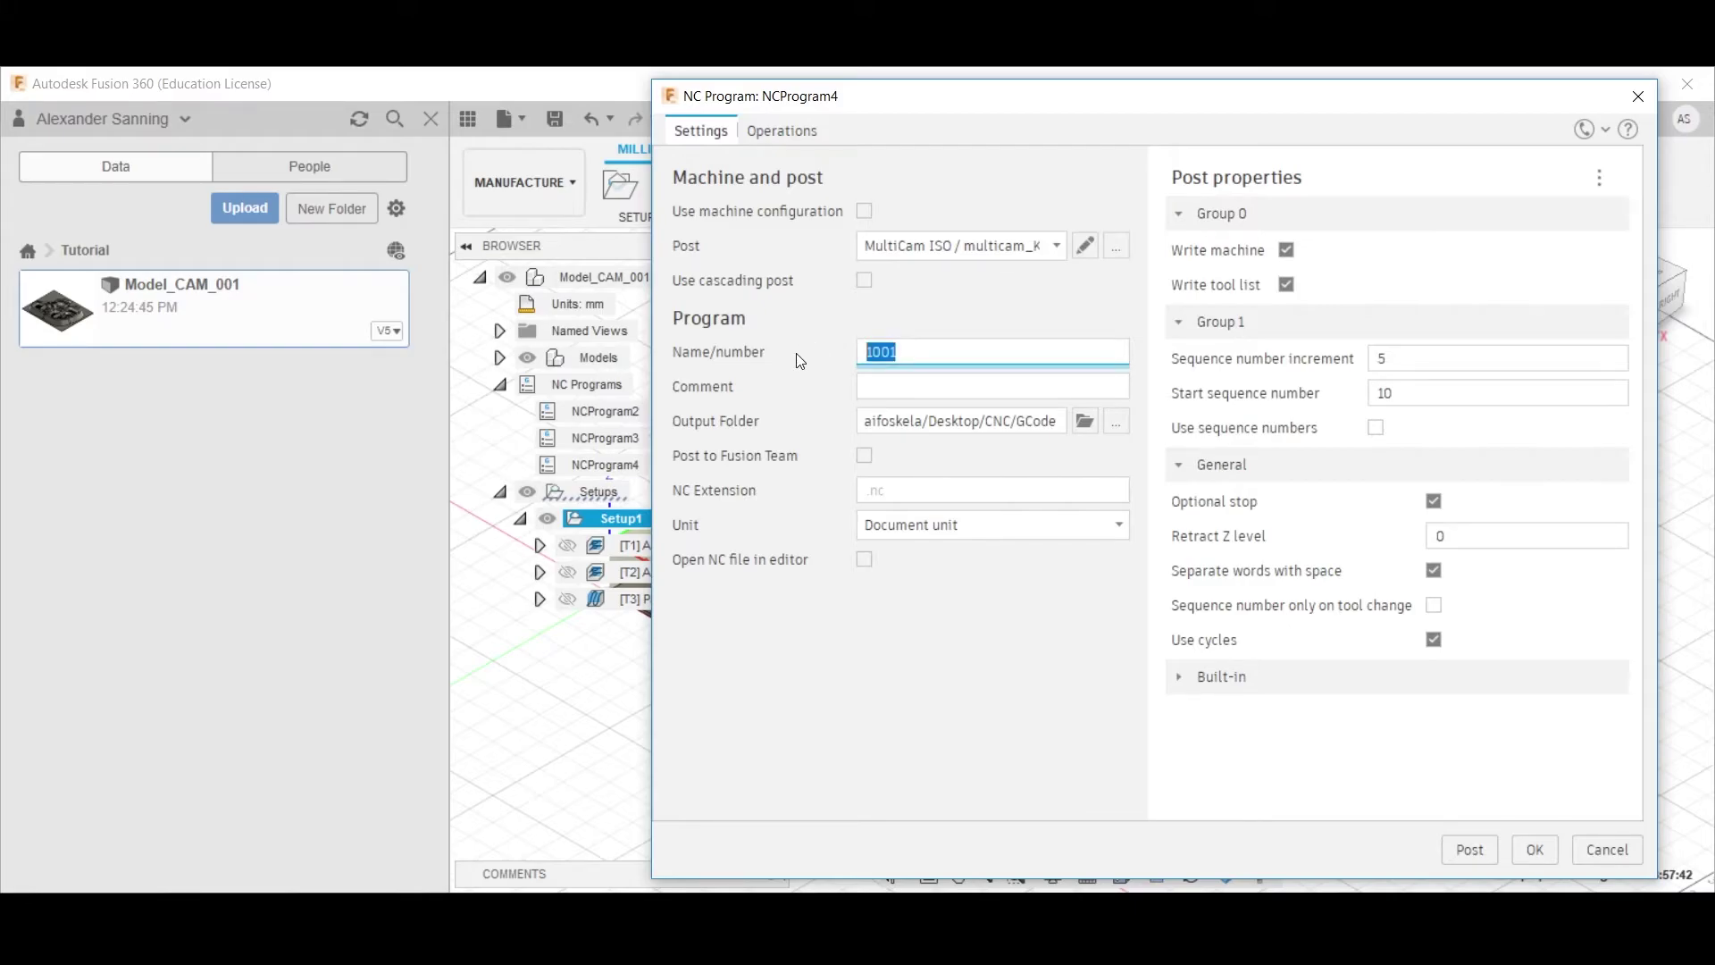
text(210914_T2_ErikW)
click(1469, 849)
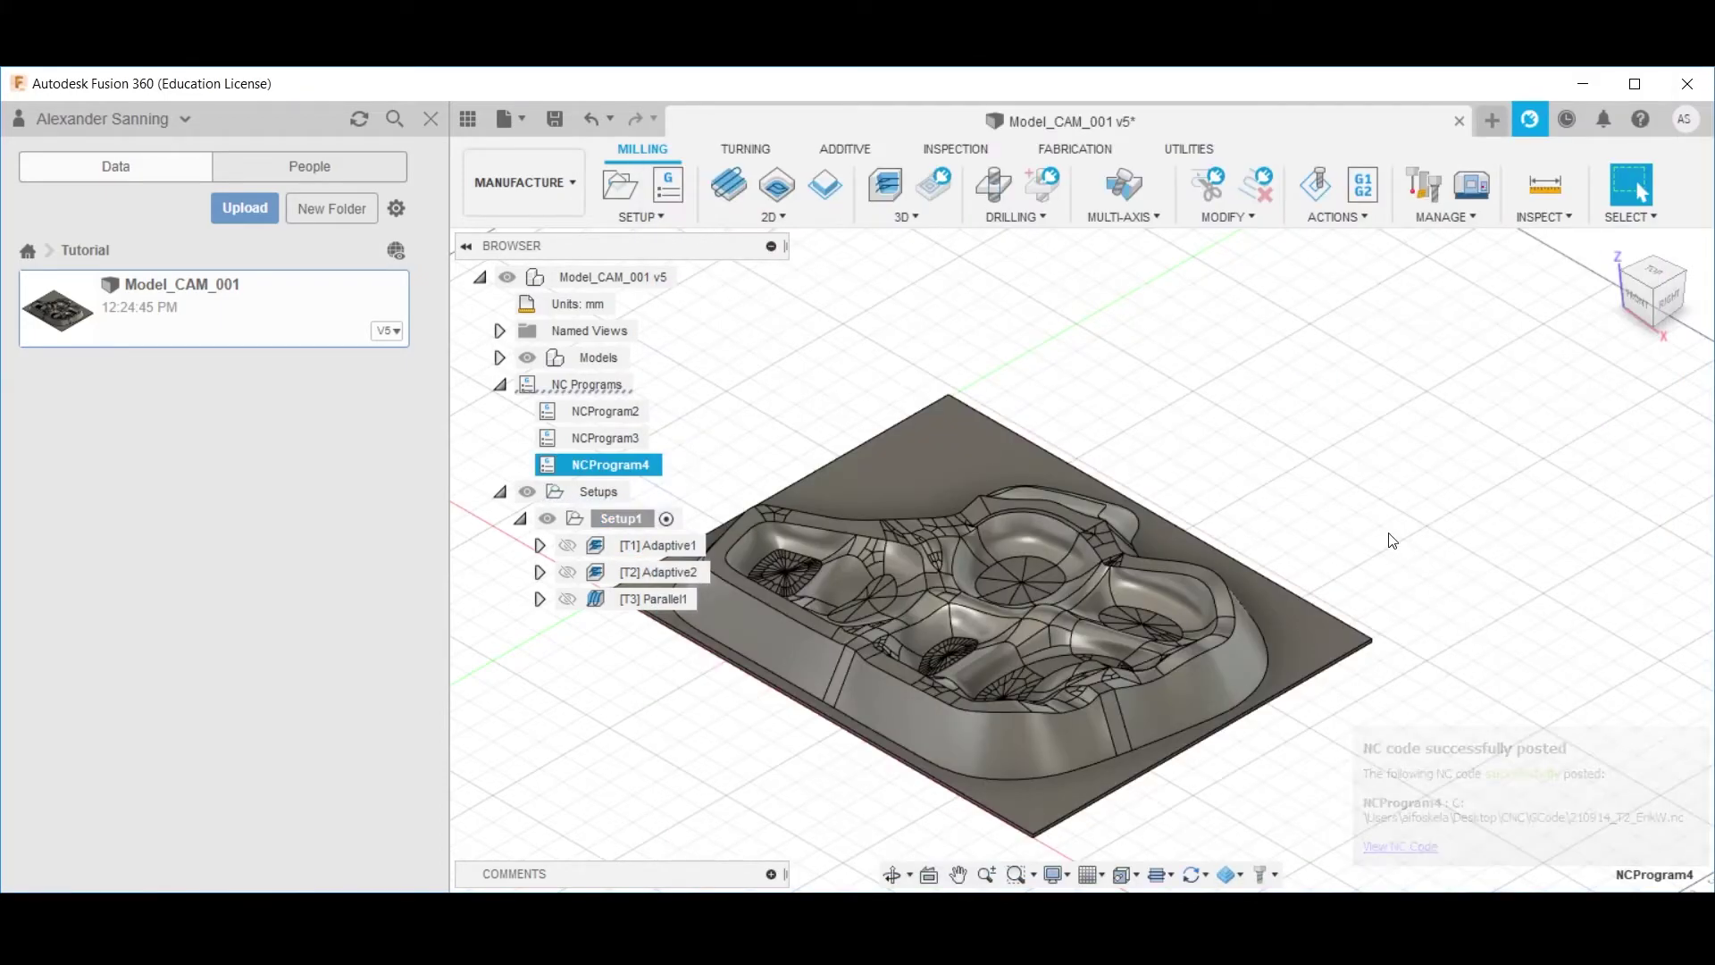
Create a new NC program for Setup1 with Adaptive1 and Adaptive2 excluded, leaving only Parallel1
click(628, 522)
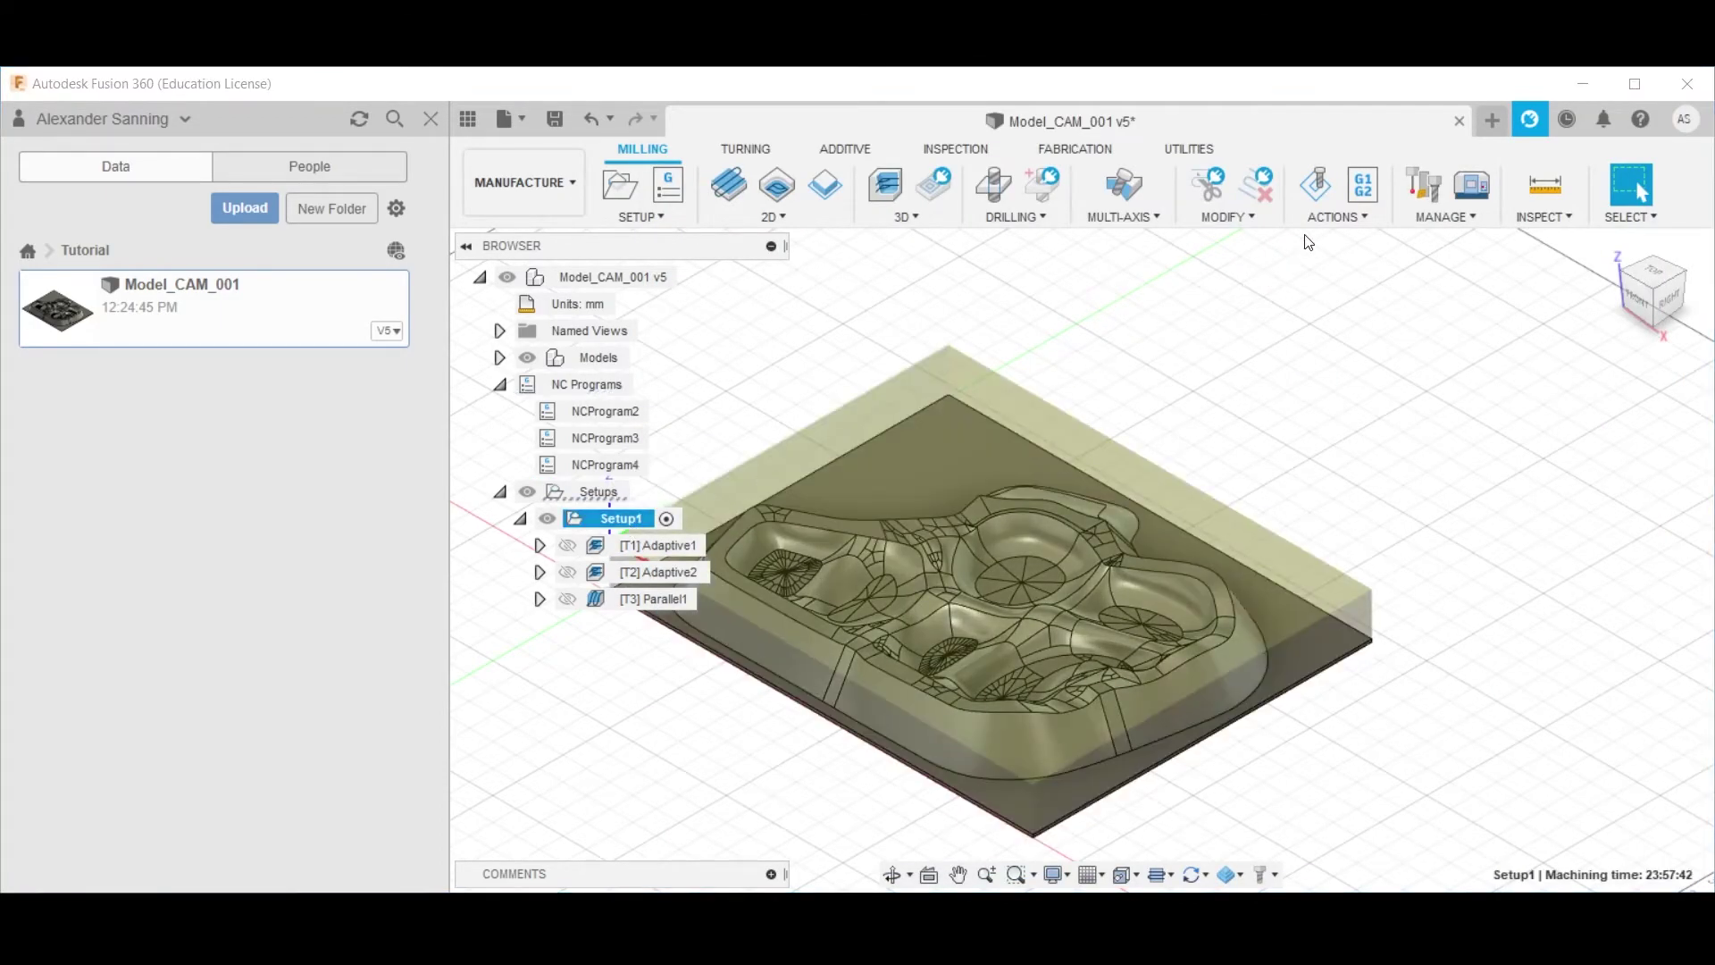
click(1363, 184)
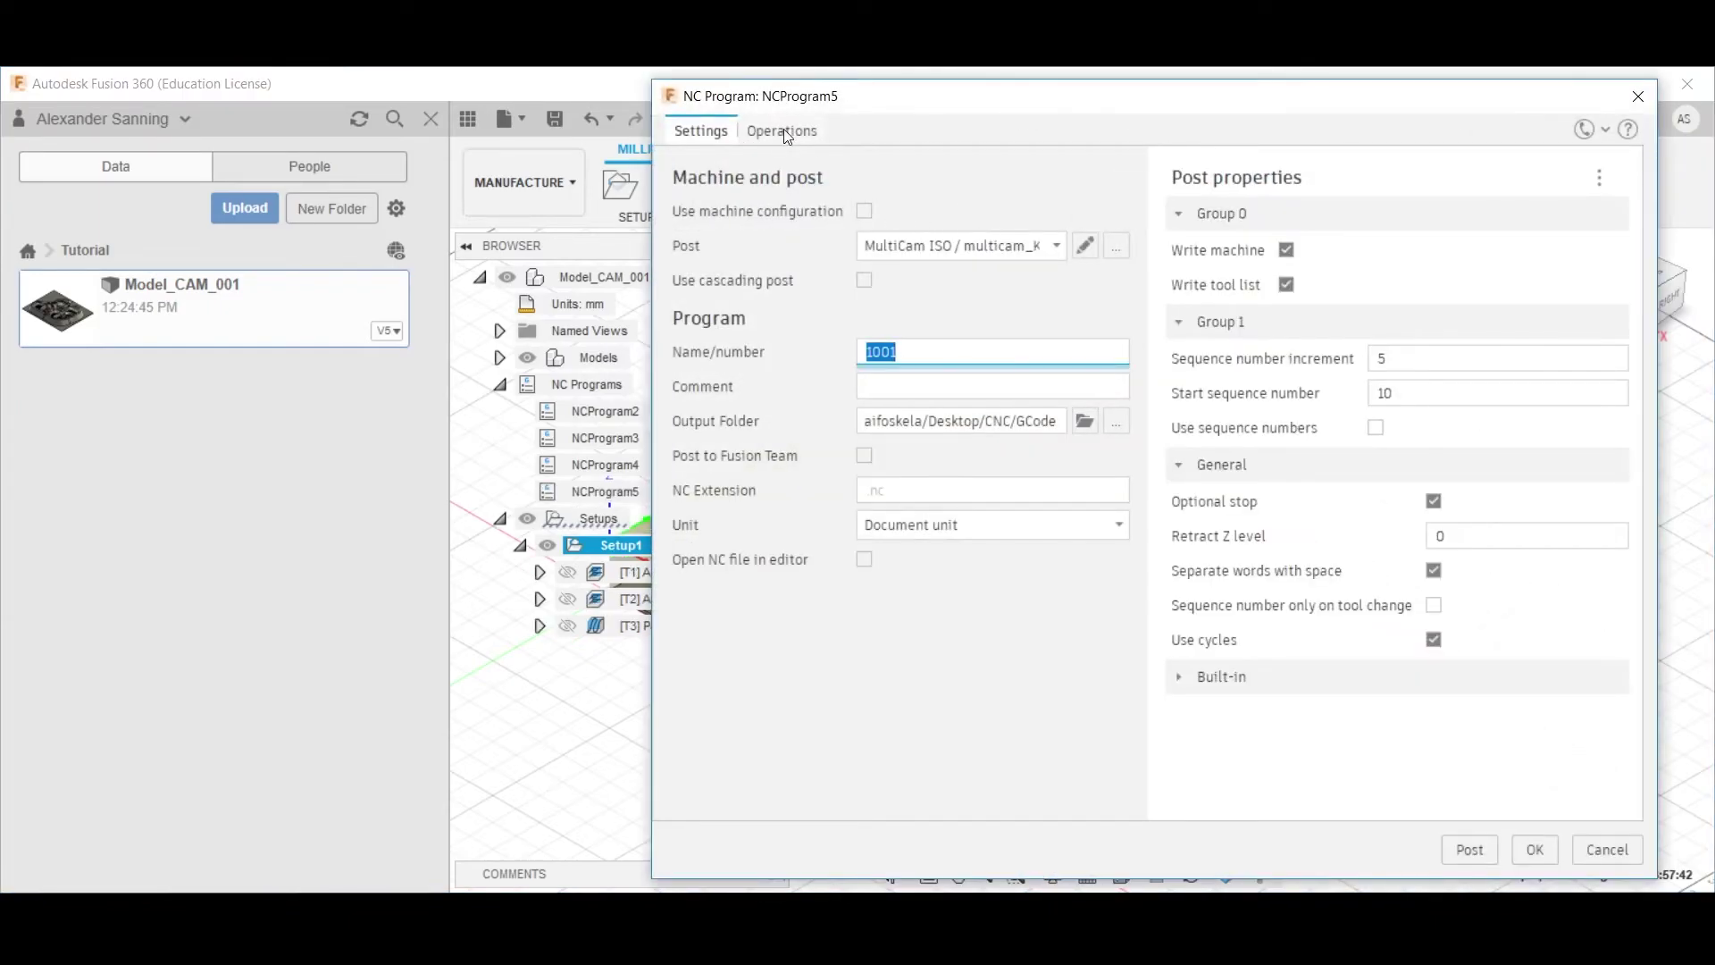
click(782, 130)
click(711, 187)
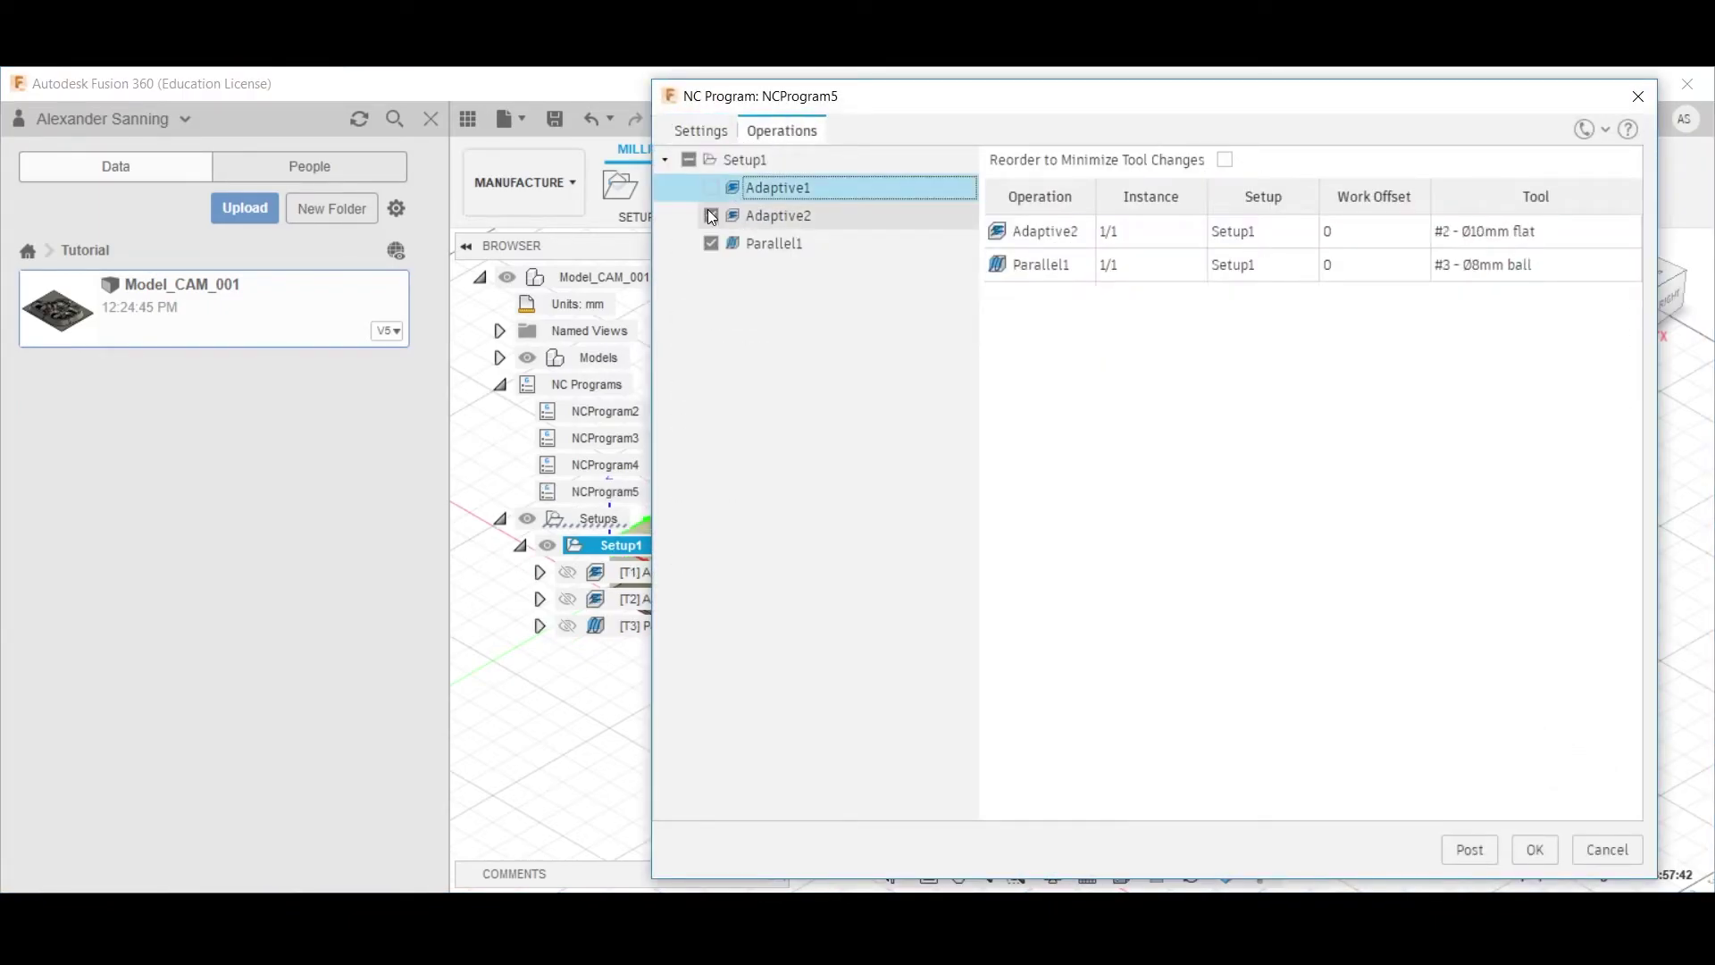
click(711, 216)
click(782, 243)
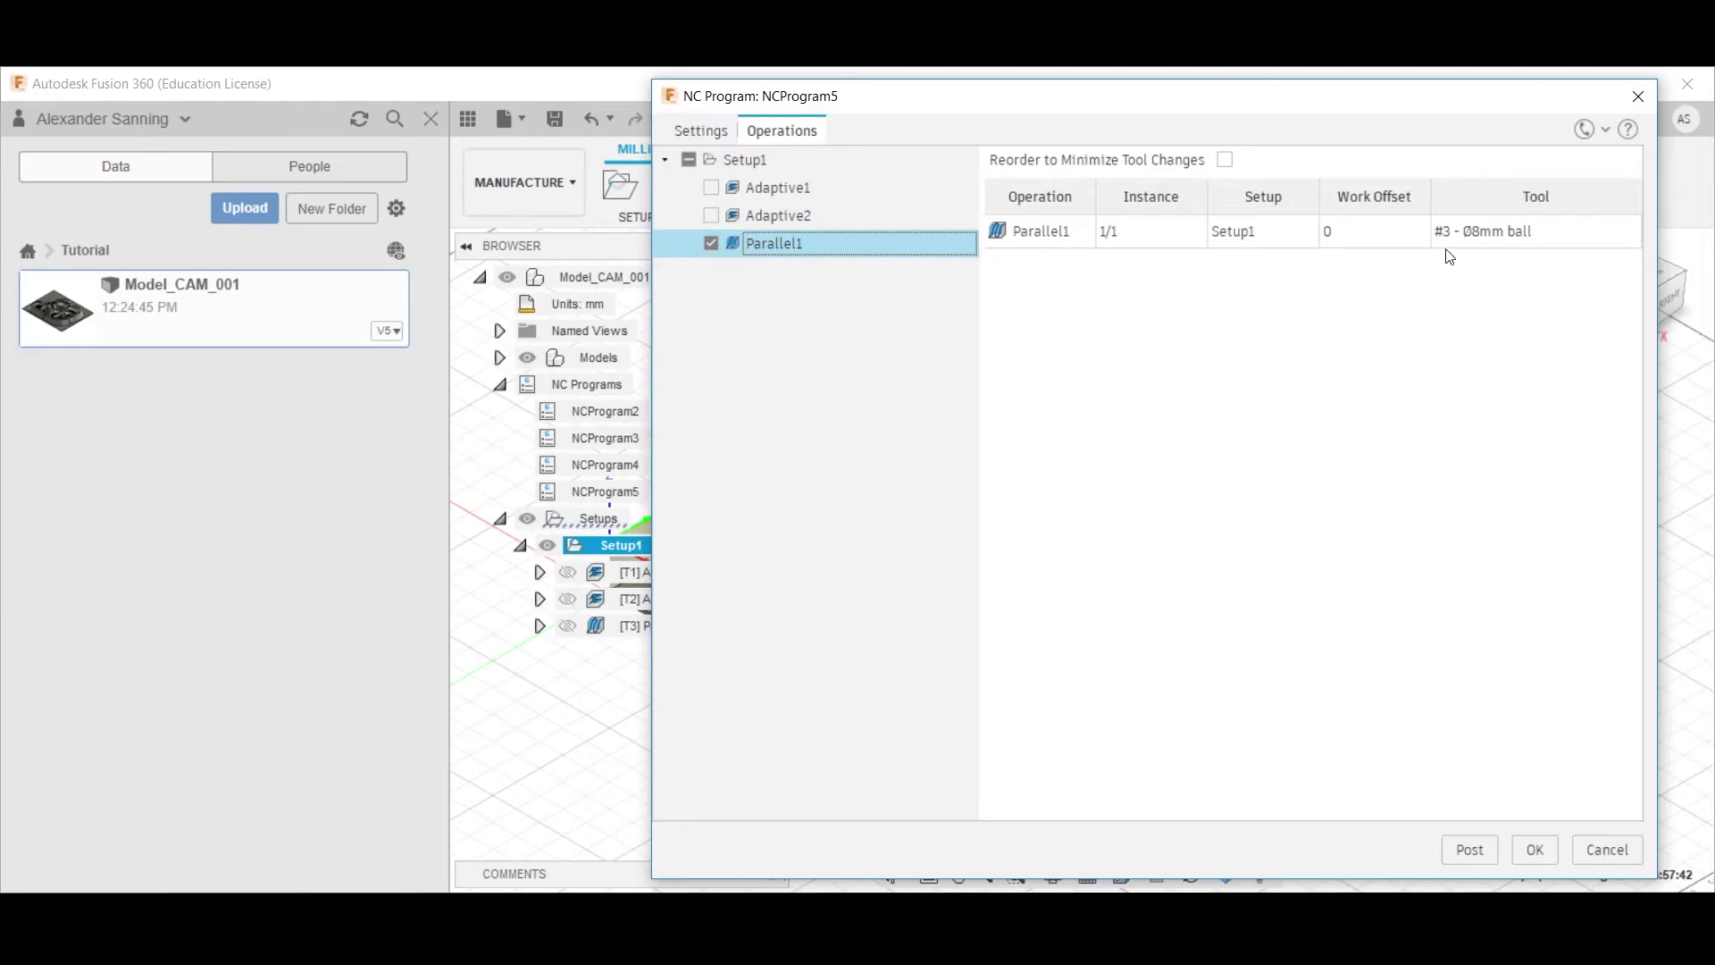
click(710, 131)
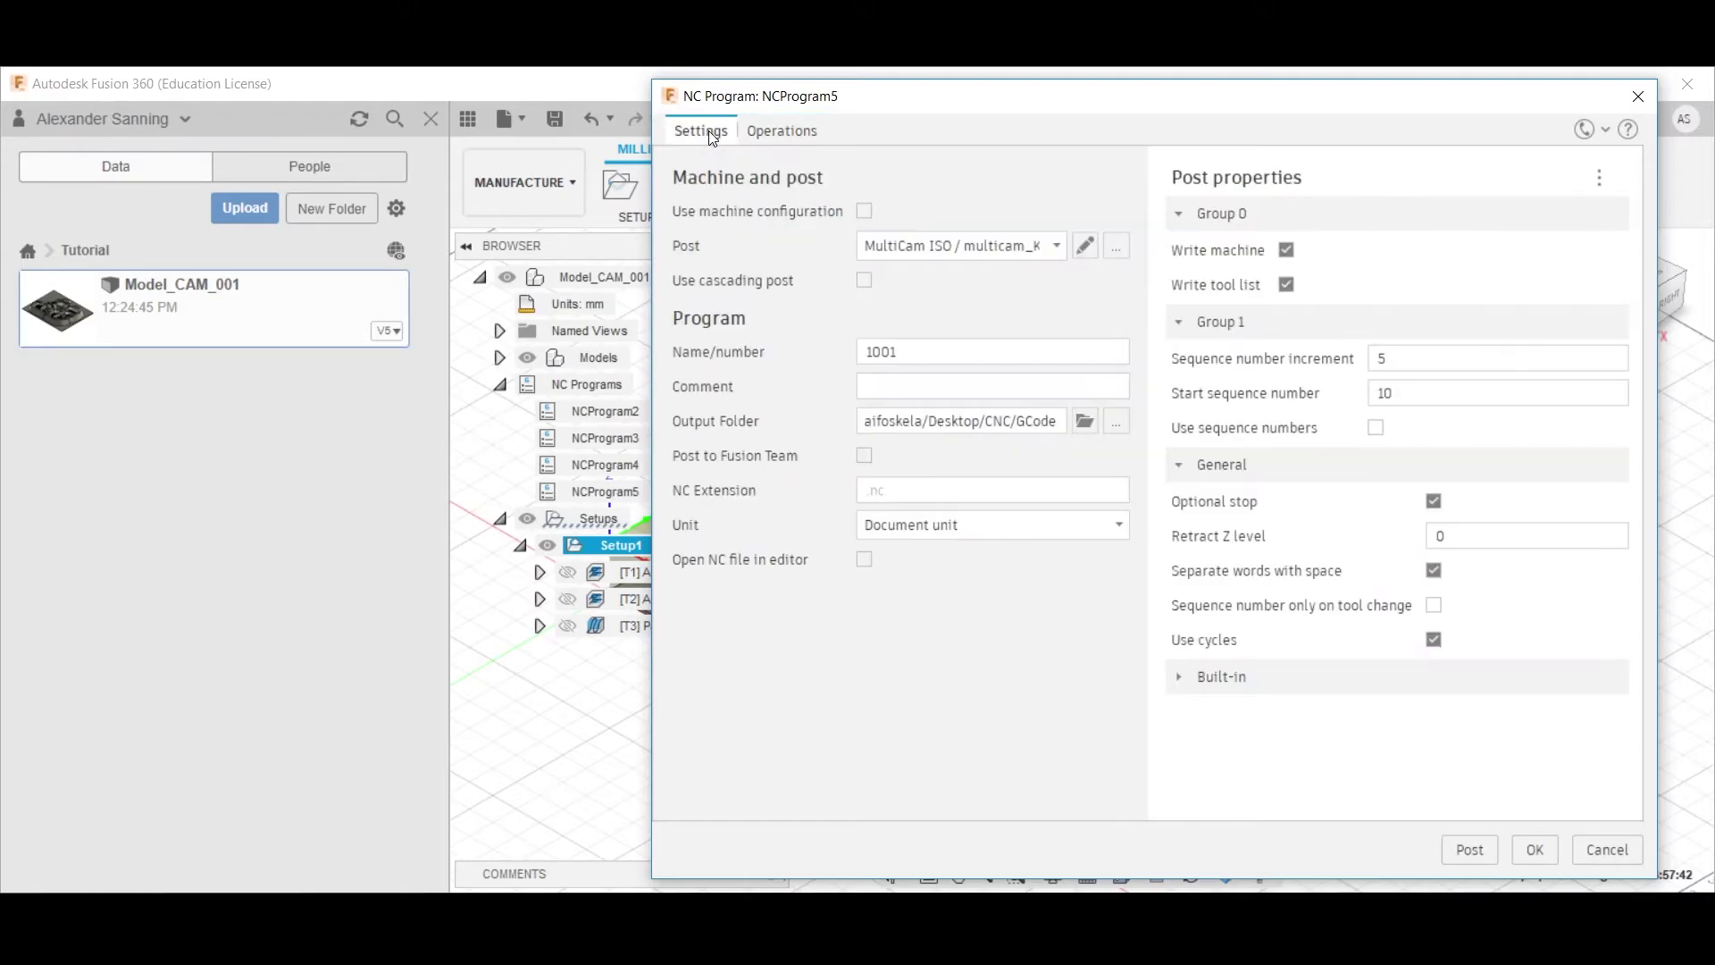
Name the program '210914_T3' followed by the operator's name, check it, and post it
double_click(877, 352)
text(2109)
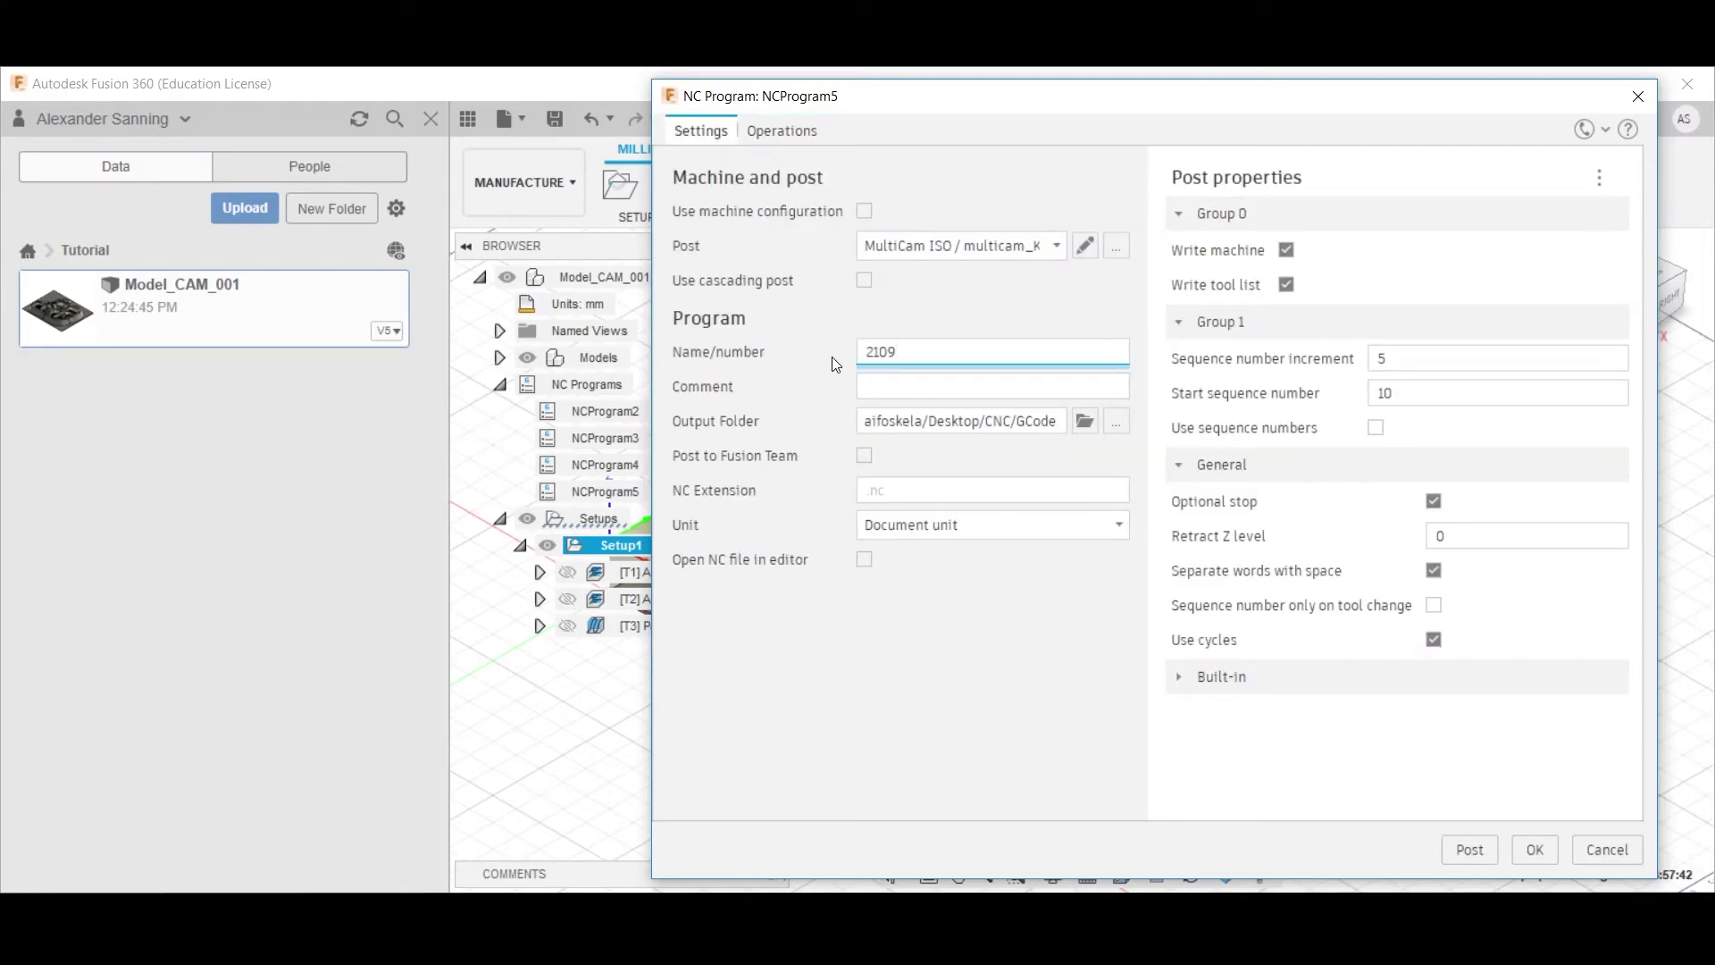
text(14_T3_ErikW)
drag(939, 353, 1004, 357)
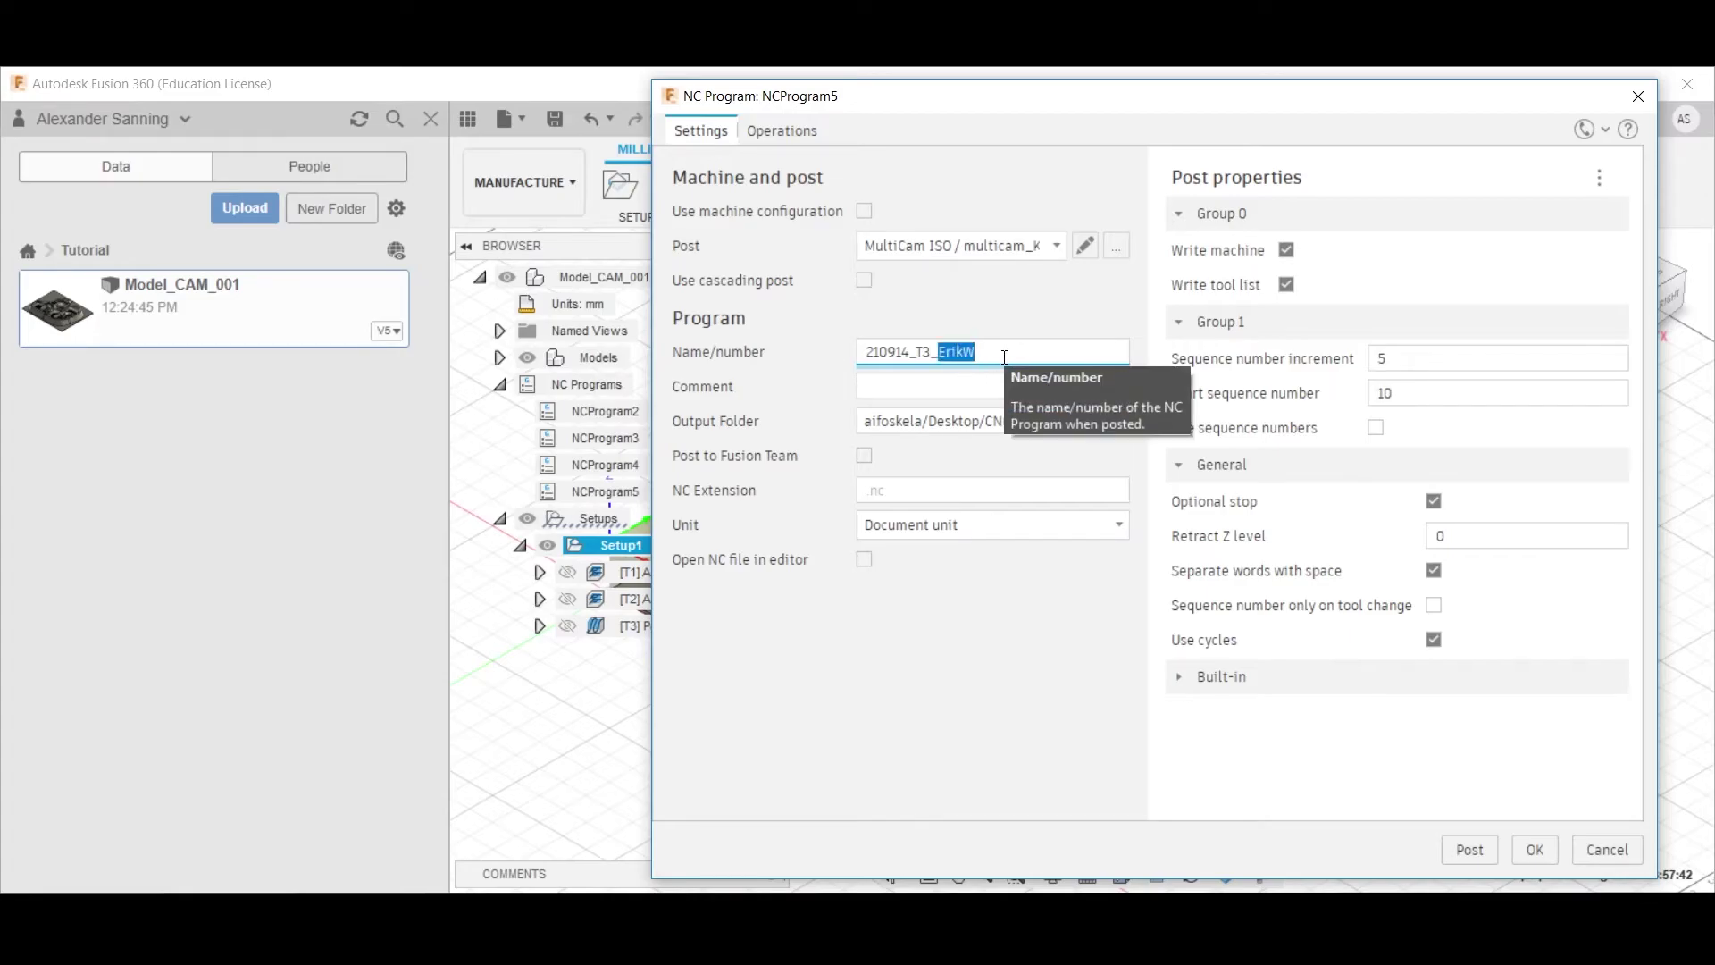
click(993, 353)
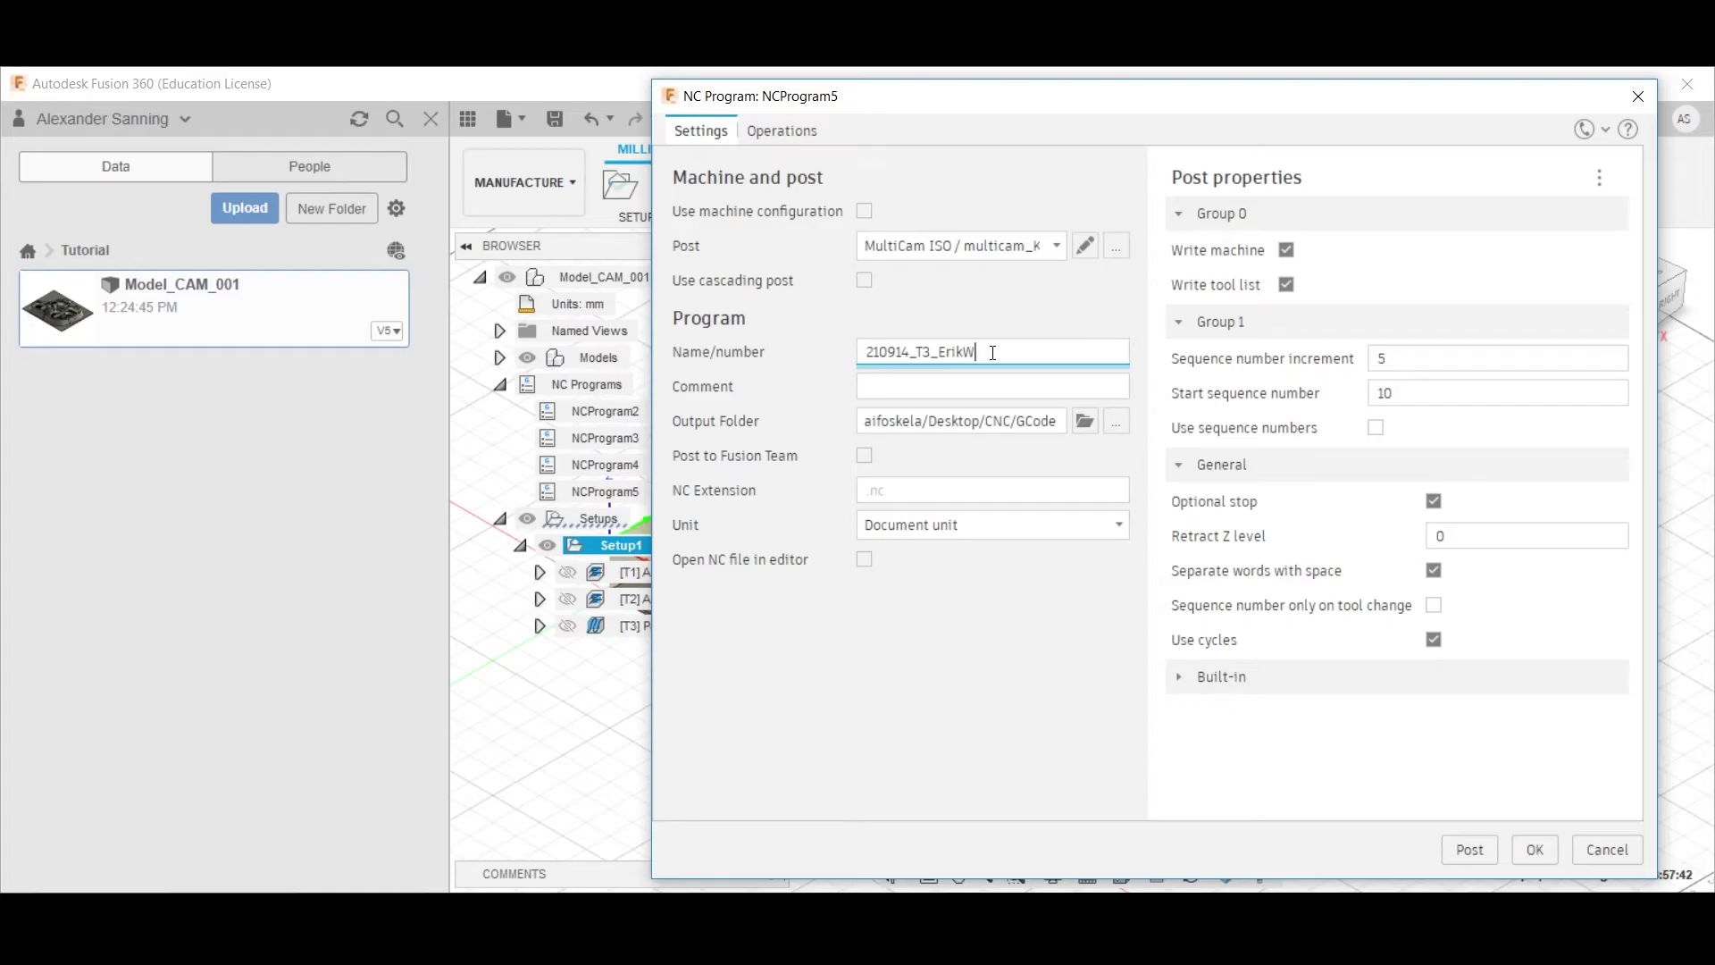
drag(909, 352, 851, 353)
click(872, 352)
click(1041, 357)
click(1484, 854)
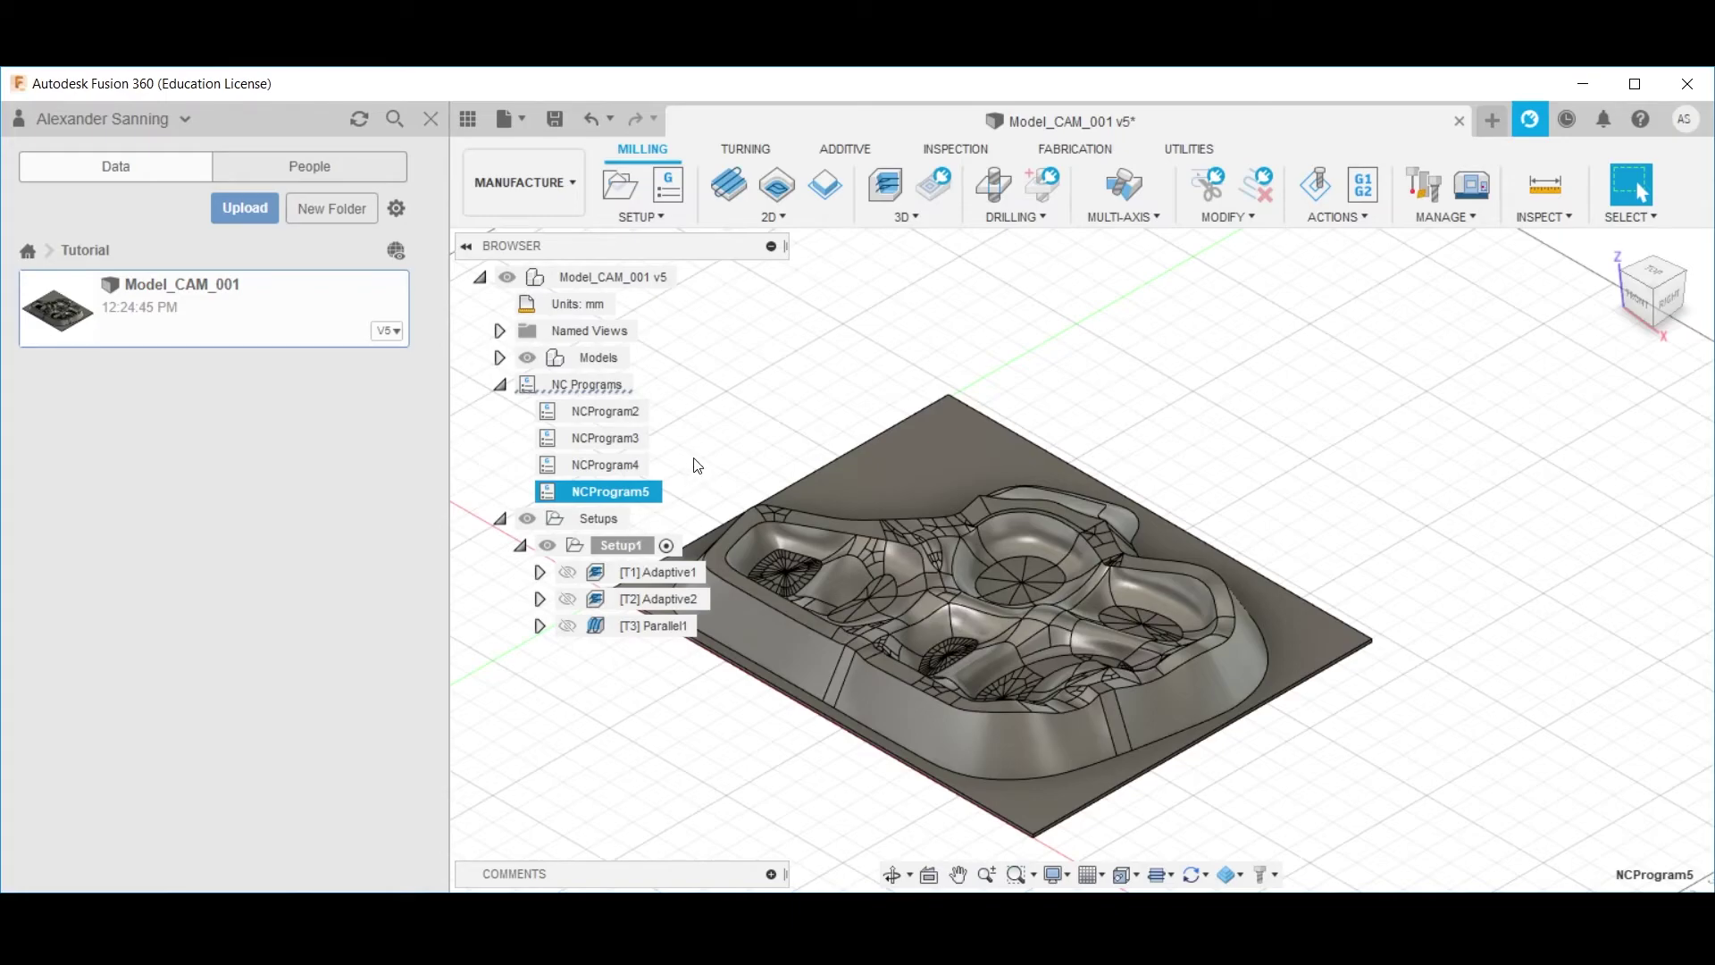
Open the combined 210914_T123 .nc file with Notepad from the GCode folder
key(alt+Tab)
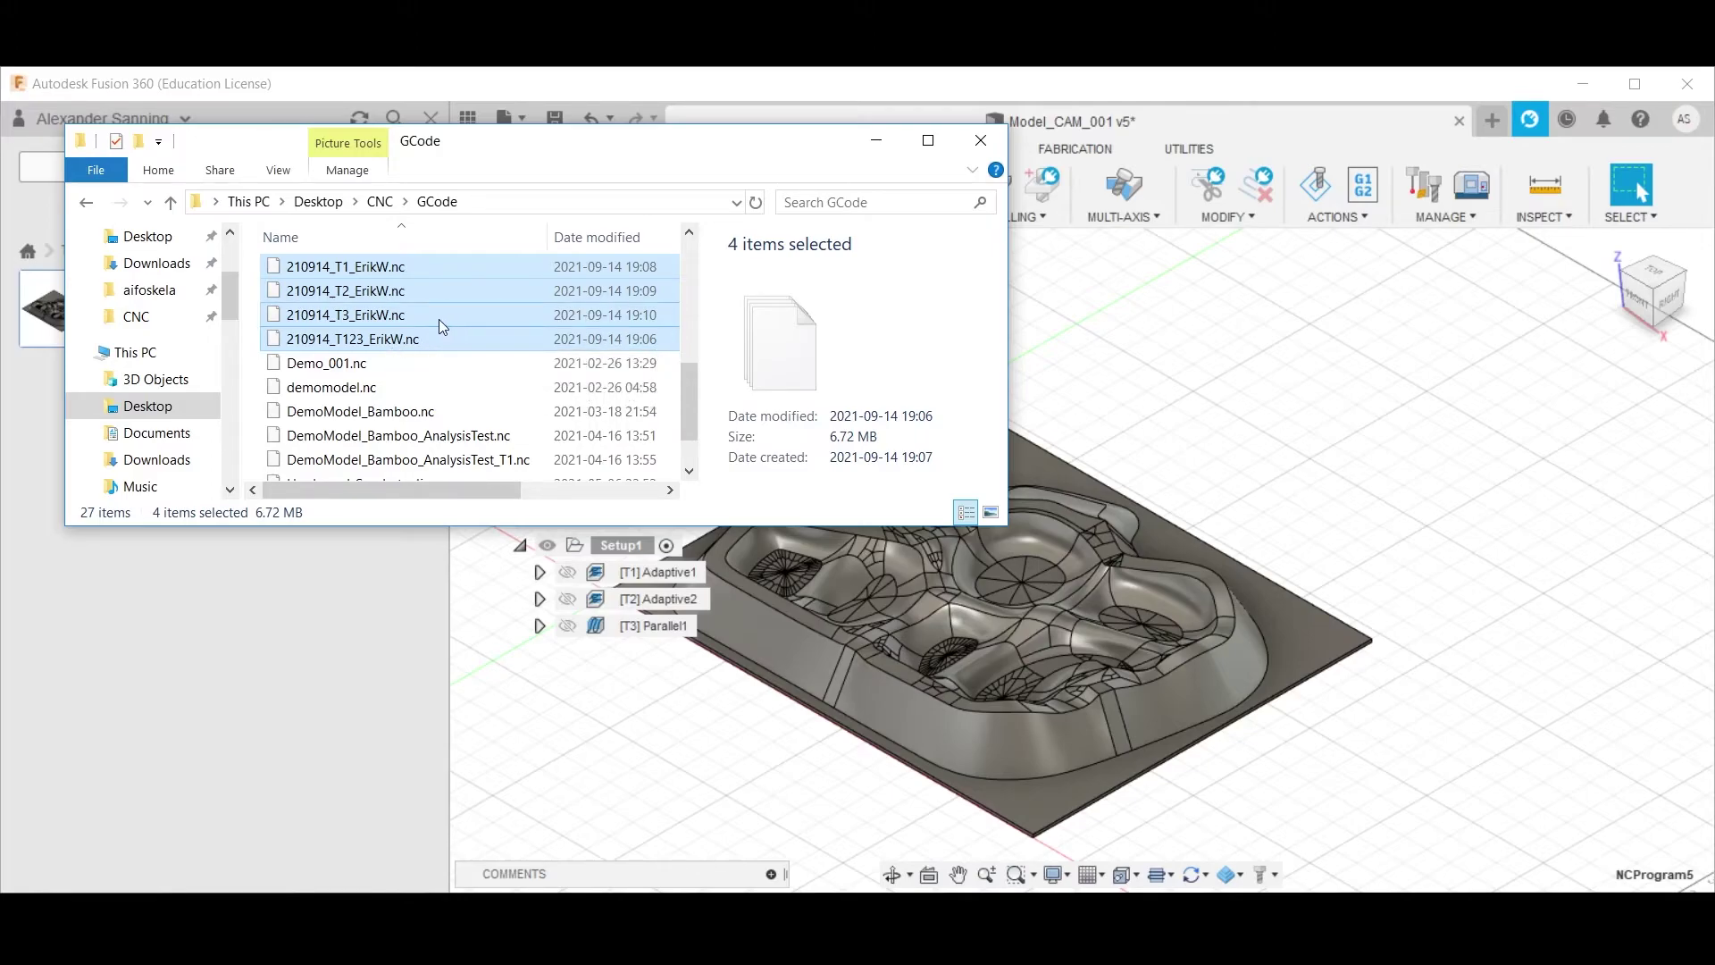
click(426, 339)
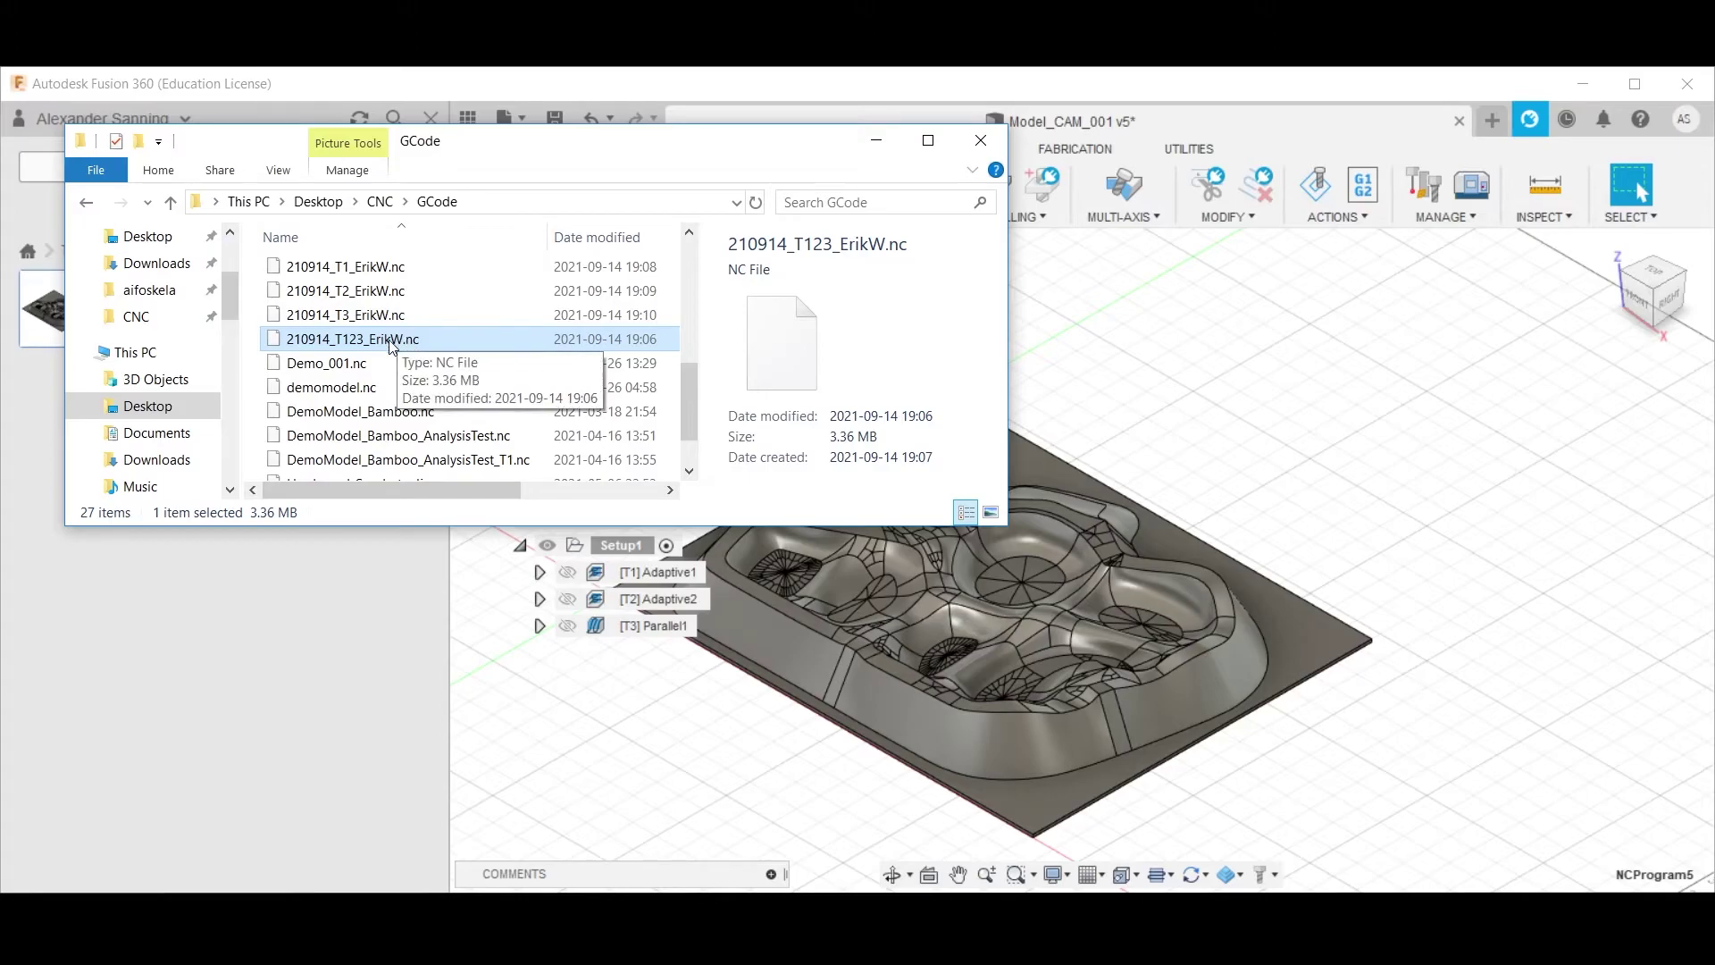
right_click(391, 346)
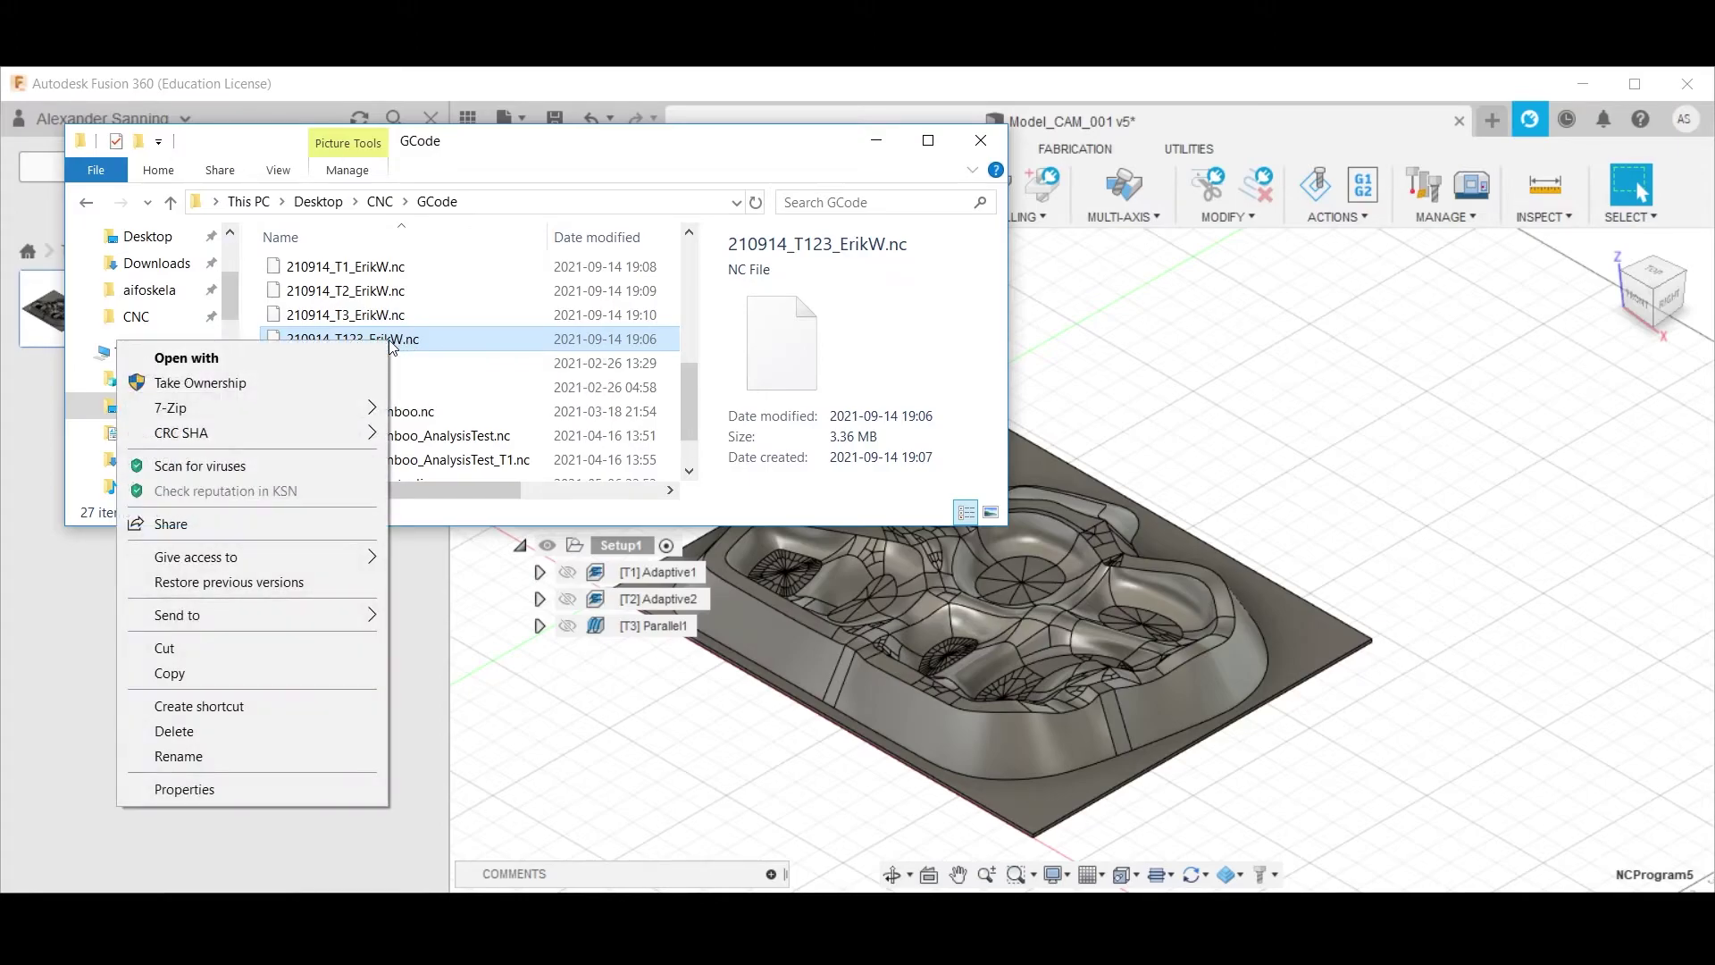
click(302, 359)
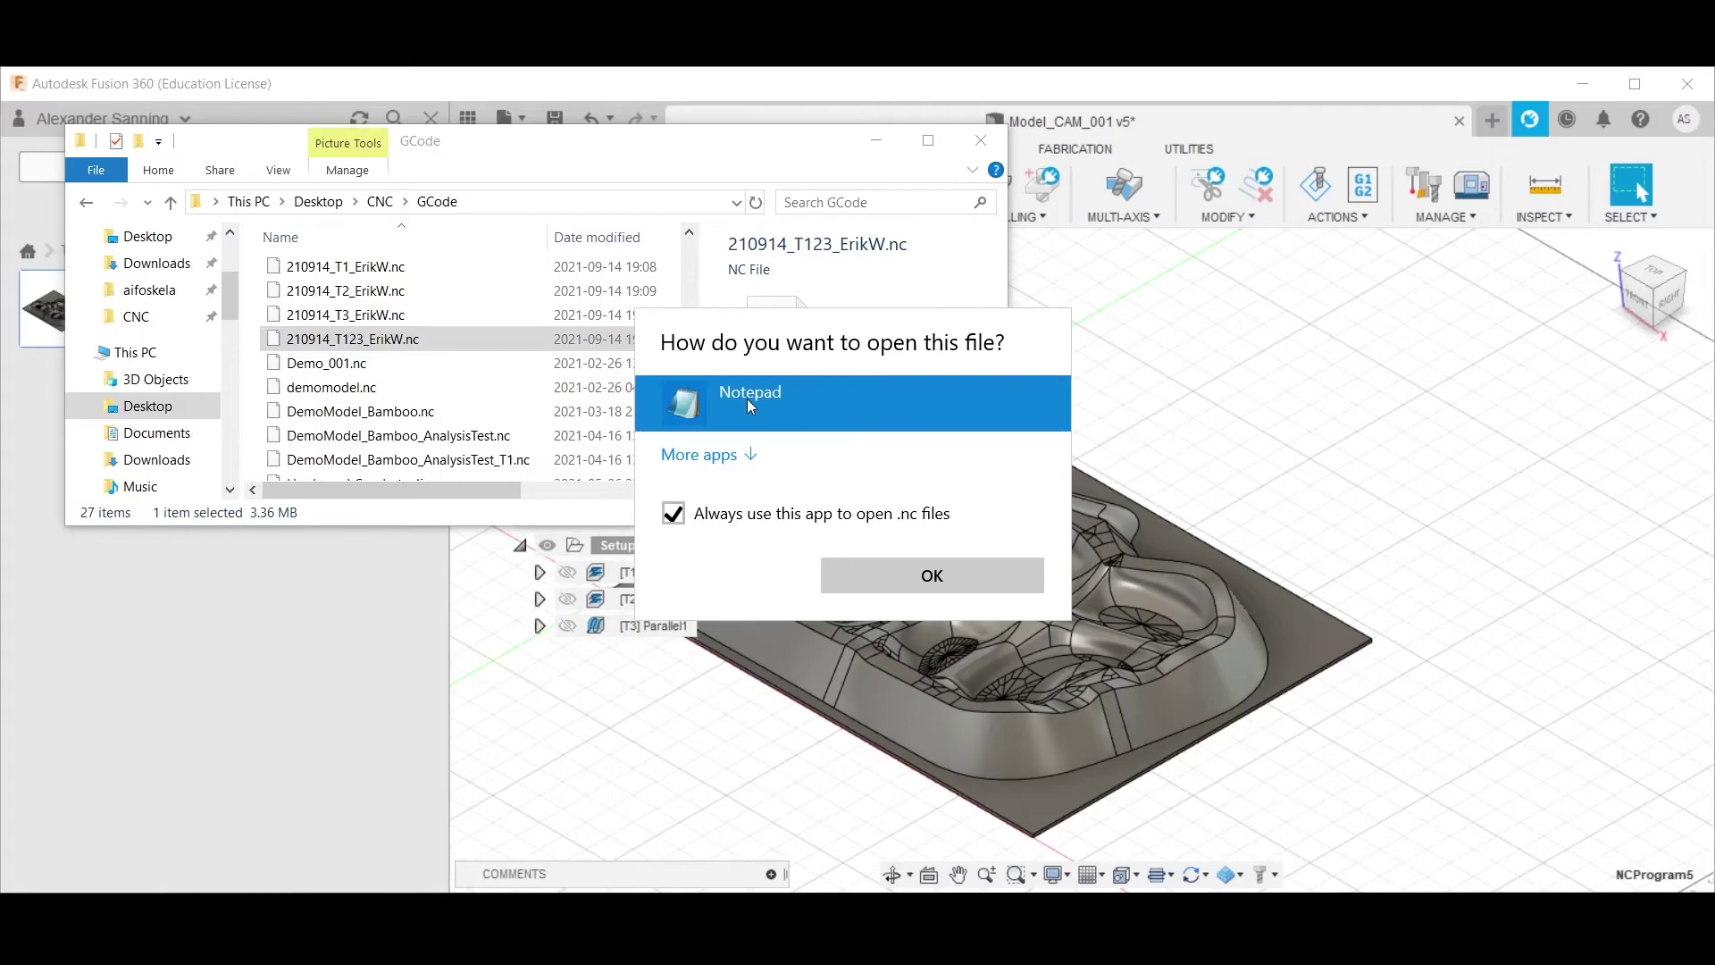
click(686, 520)
click(929, 575)
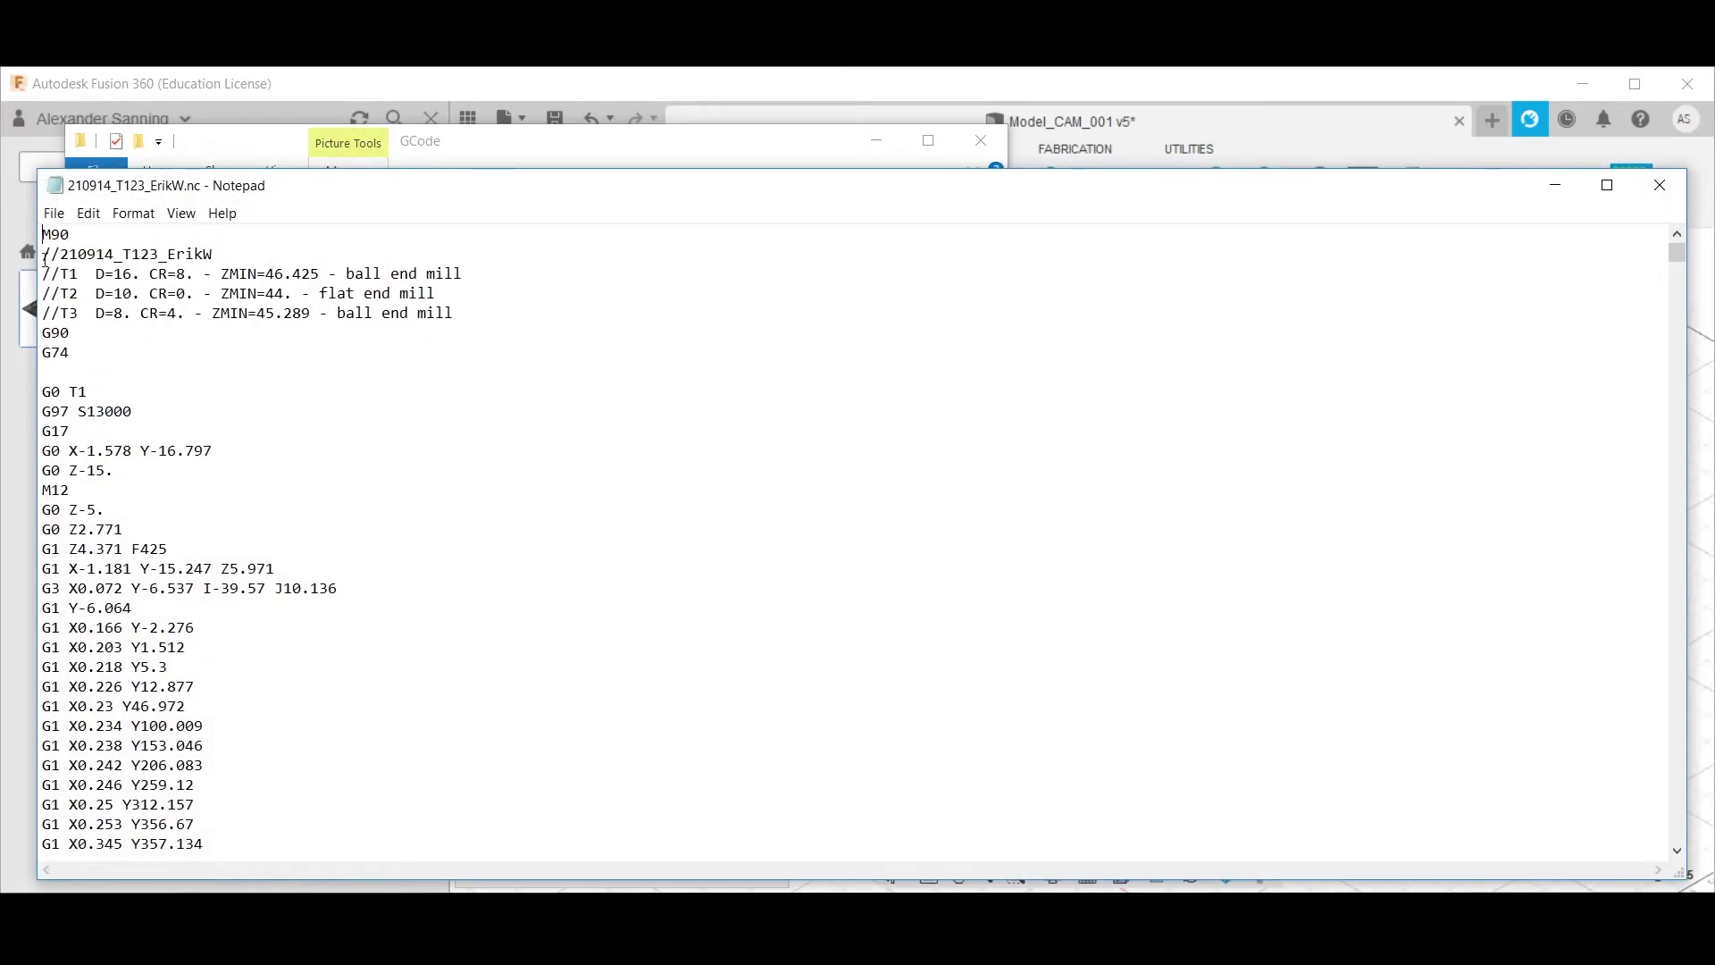
Inspect the program name comment on line 2 of the G-code file
drag(45, 259, 260, 251)
click(260, 250)
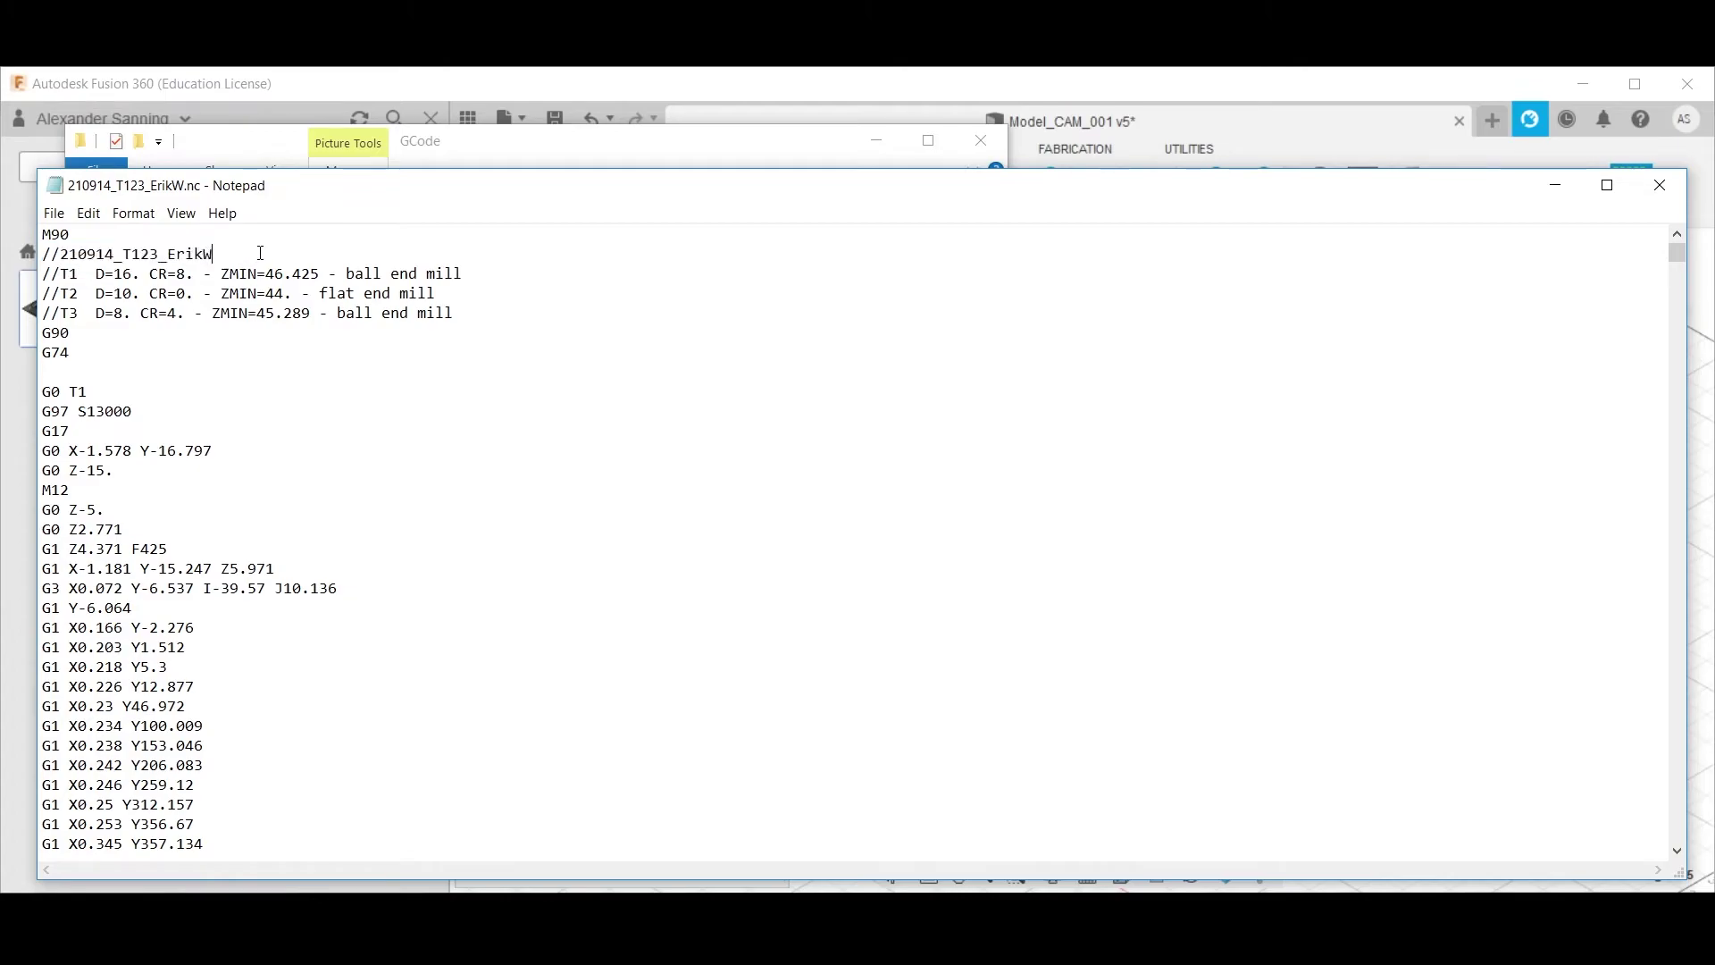
drag(62, 255, 41, 255)
click(79, 259)
drag(61, 255, 220, 254)
click(231, 253)
drag(61, 255, 214, 255)
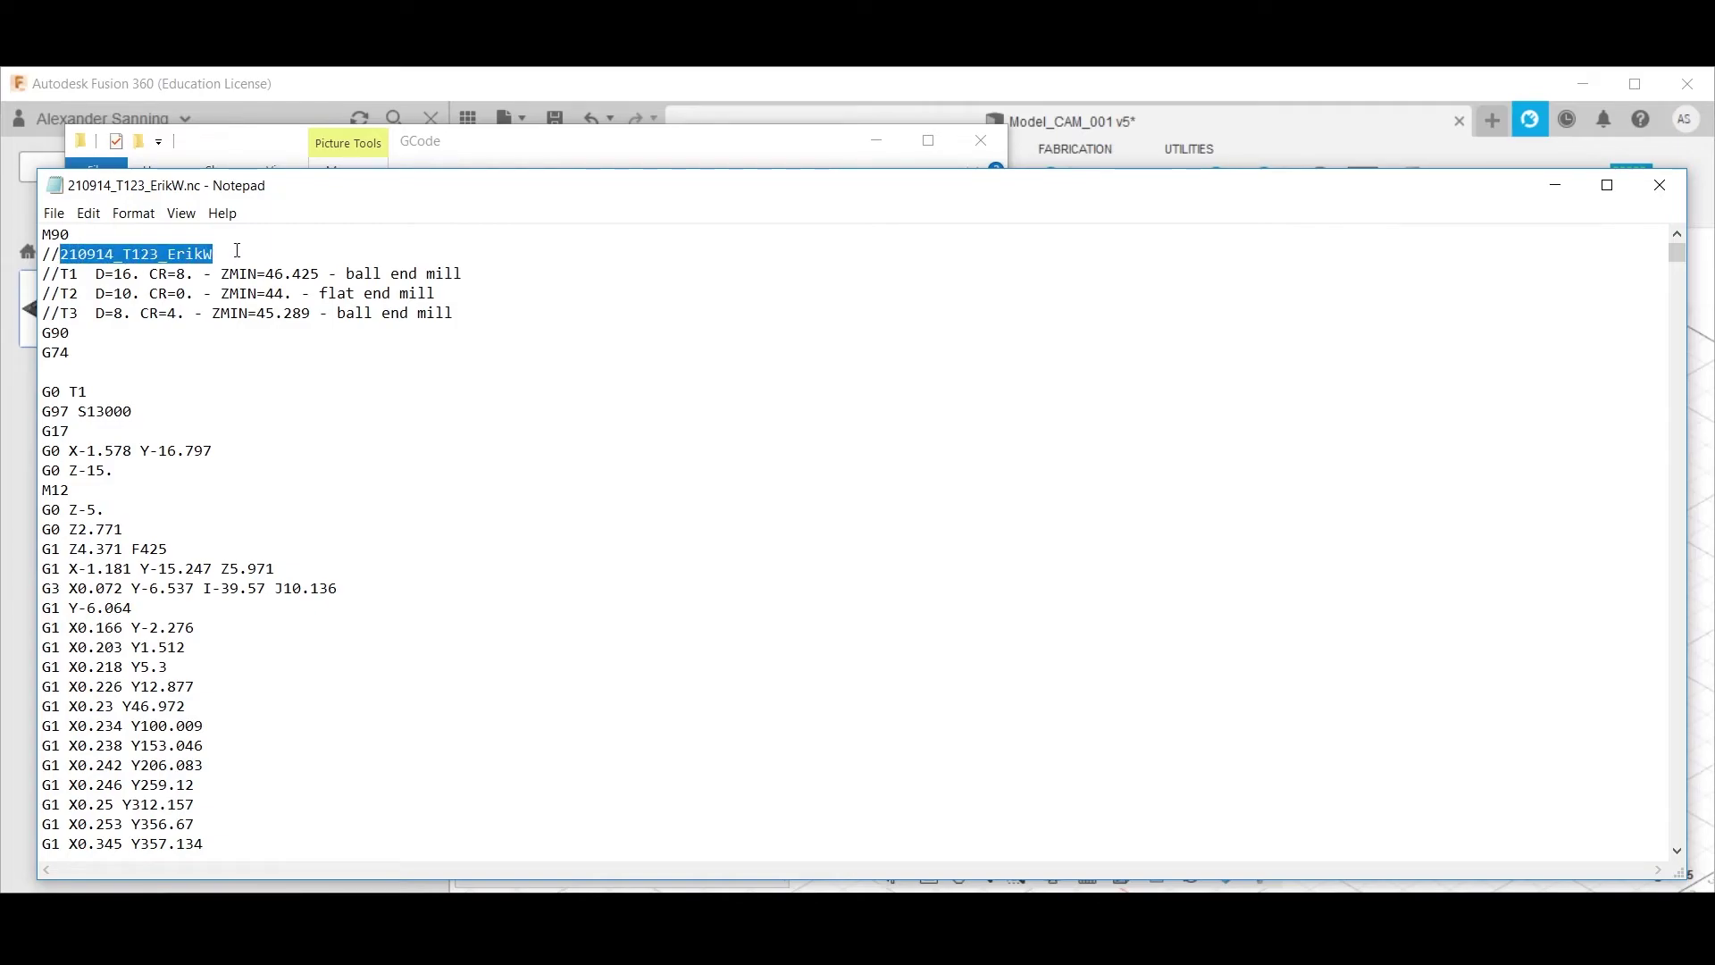
Check the T1–T3 tool lines for diameter, corner radius and ZMIN depth
drag(60, 273, 95, 314)
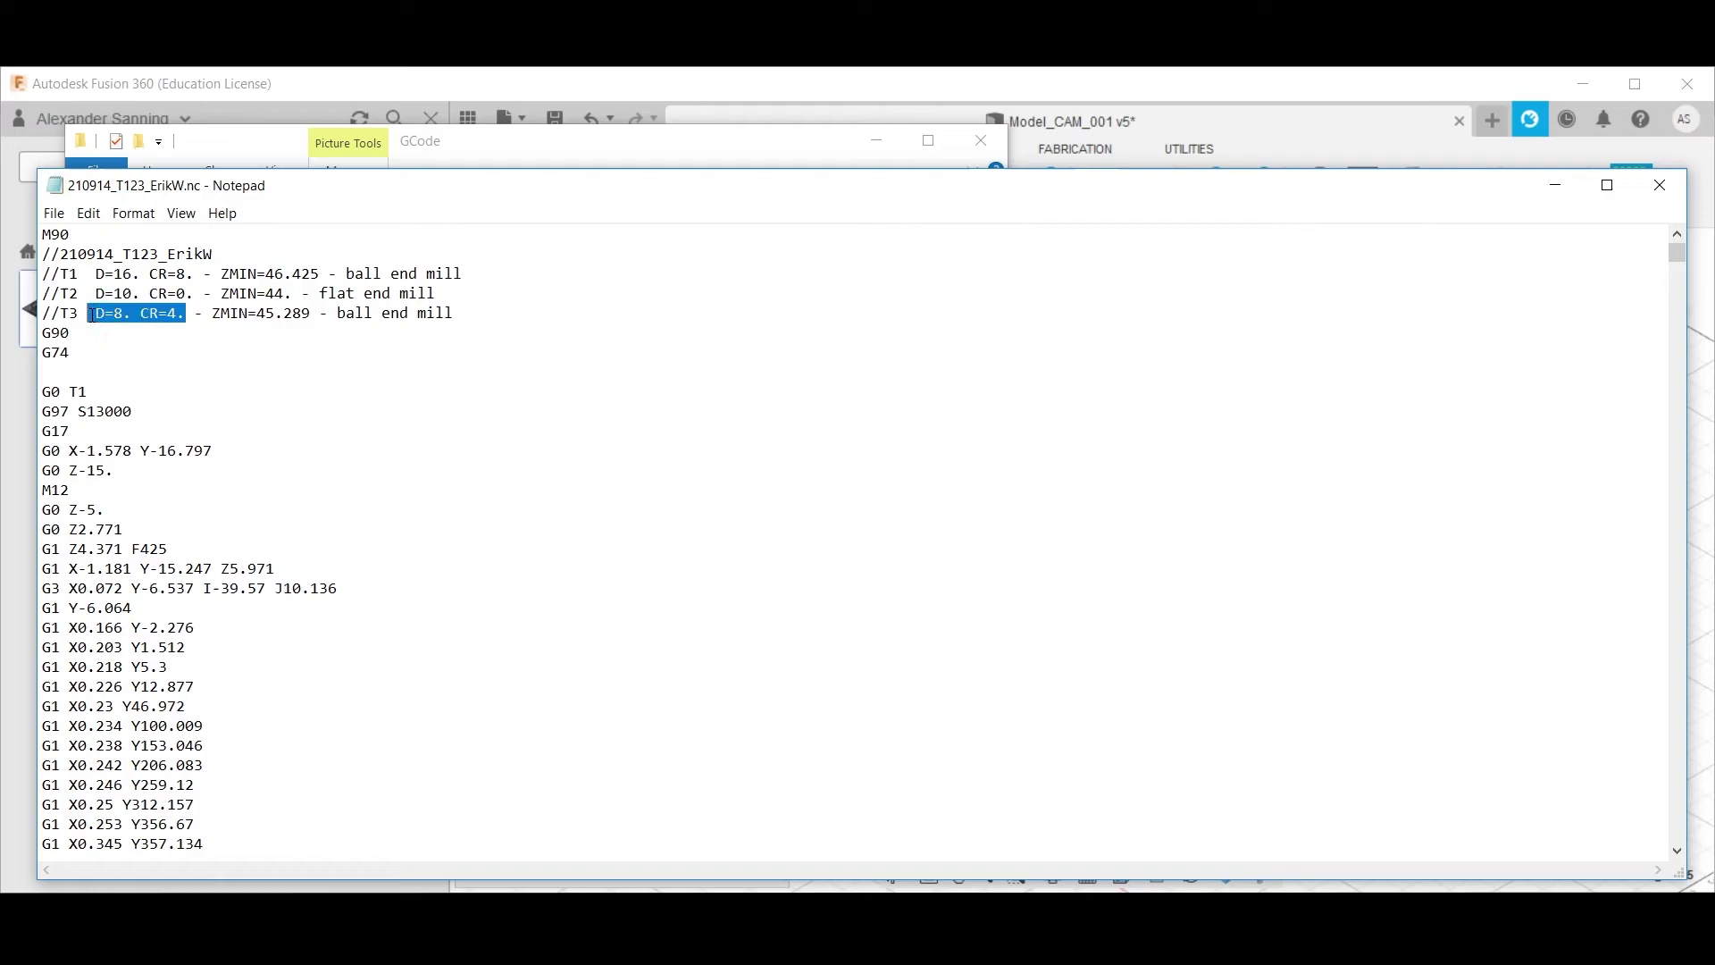
mouse_move(194, 274)
mouse_down()
mouse_move(96, 273)
mouse_move(120, 294)
mouse_move(195, 294)
mouse_up()
click(188, 295)
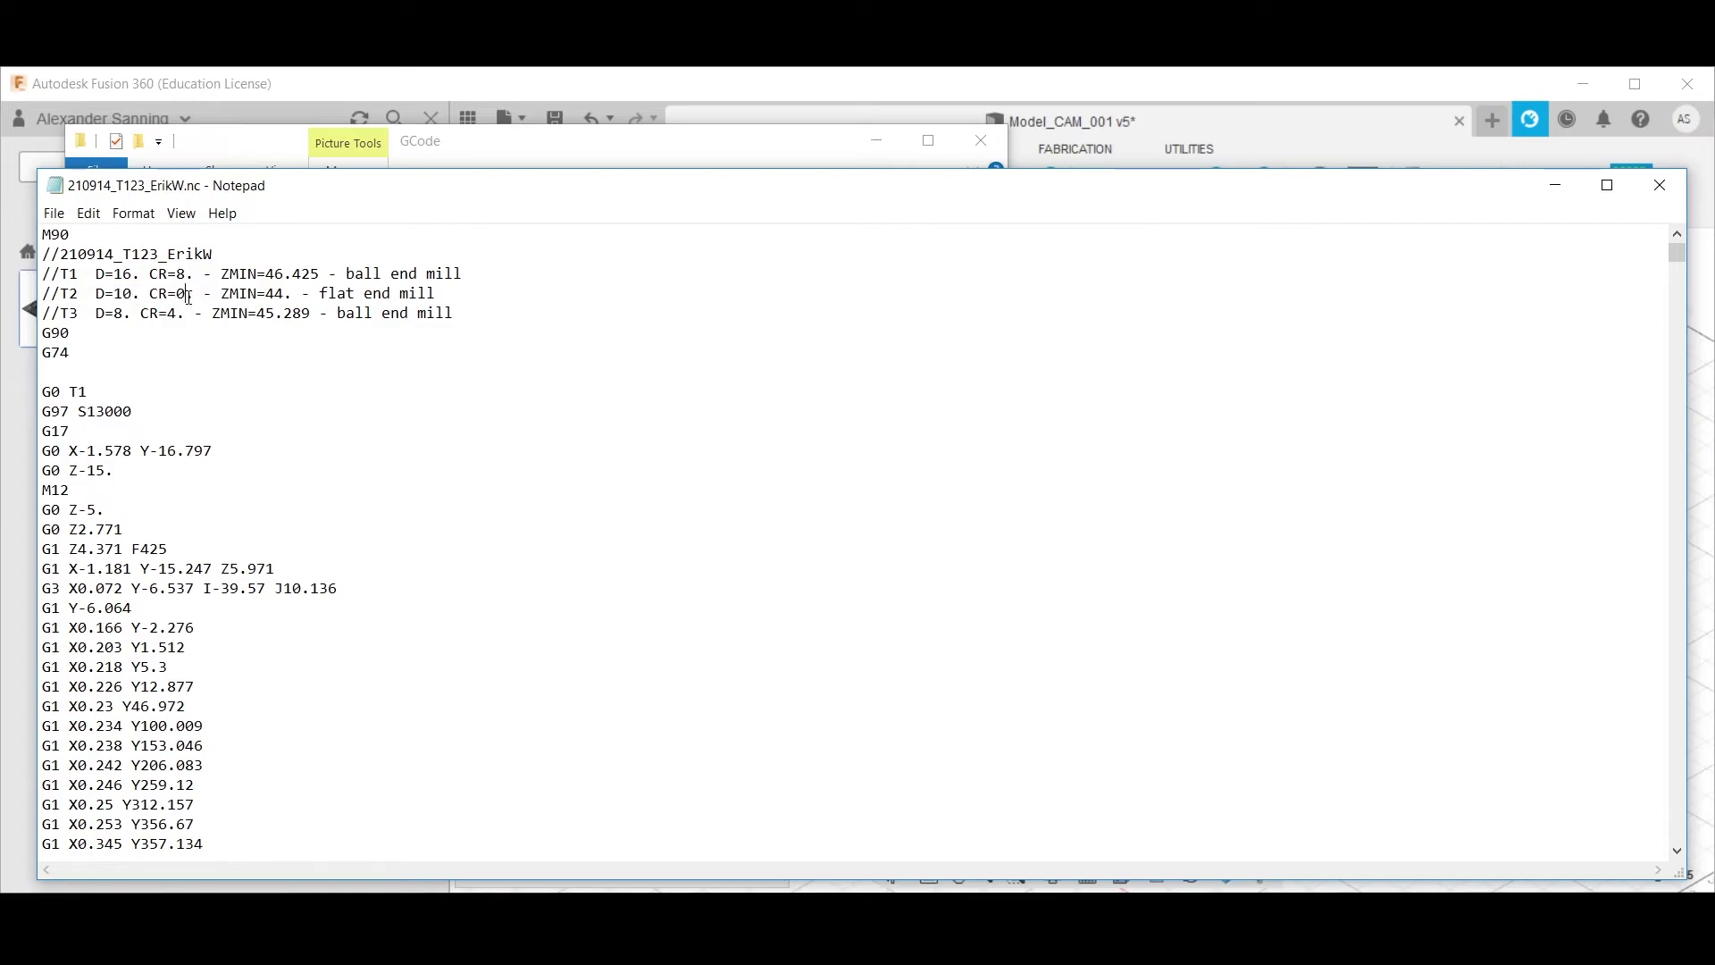
drag(221, 273, 315, 279)
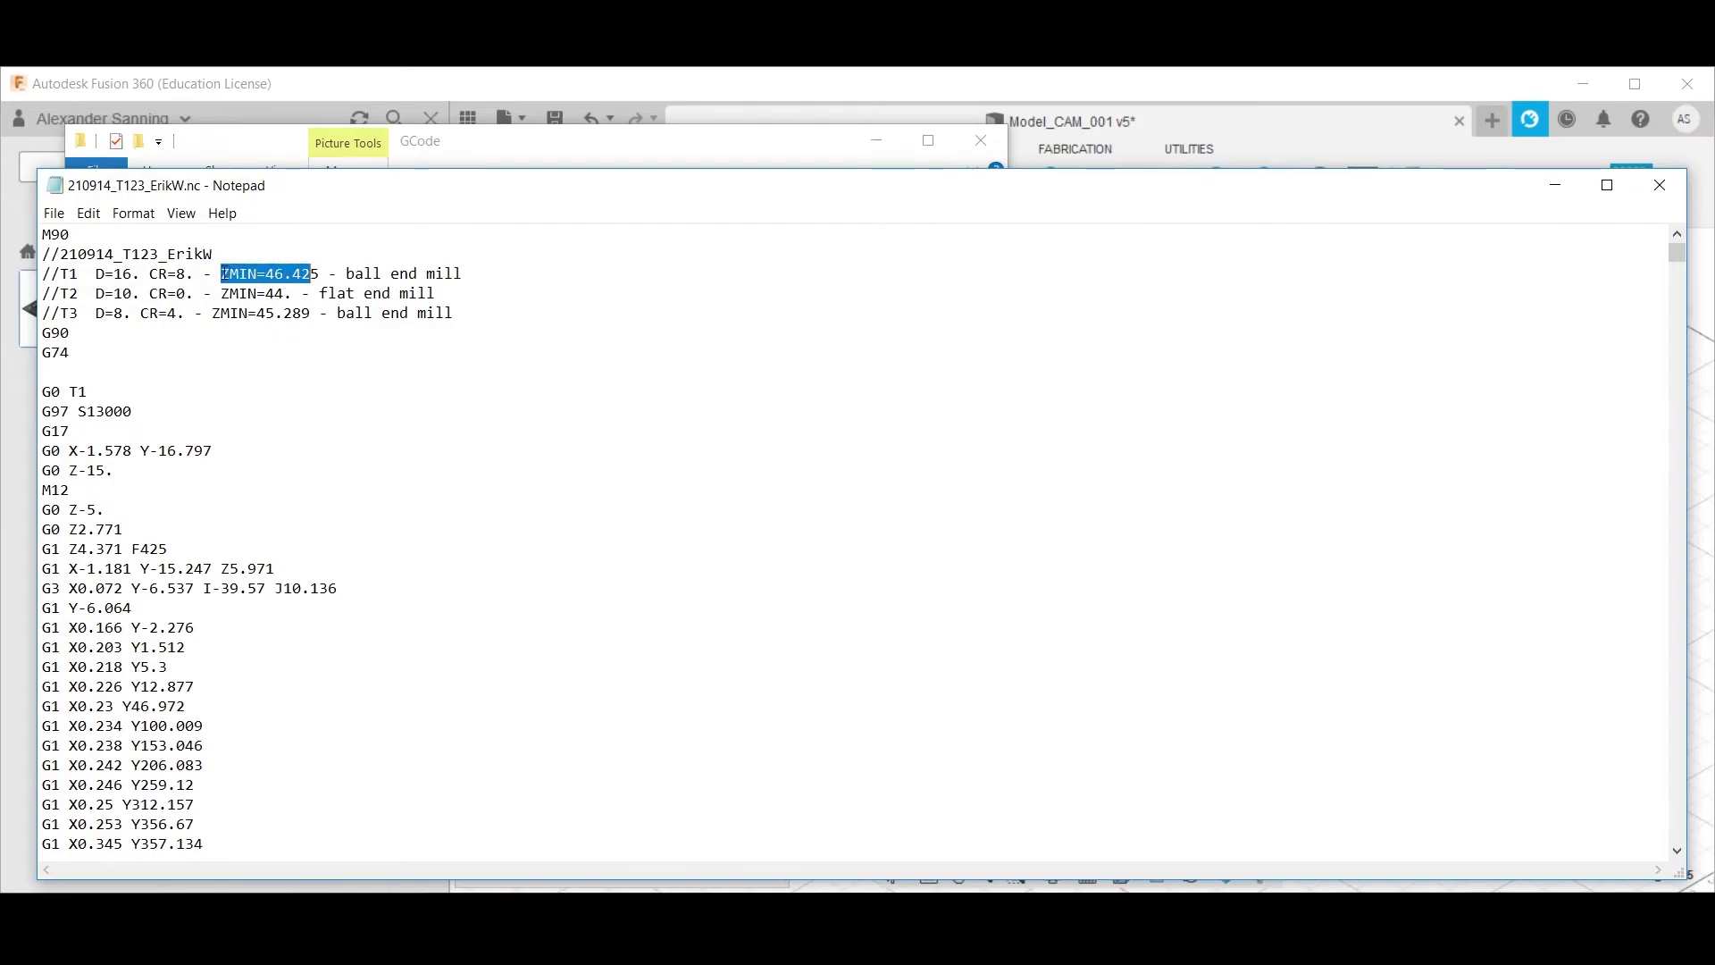
click(319, 274)
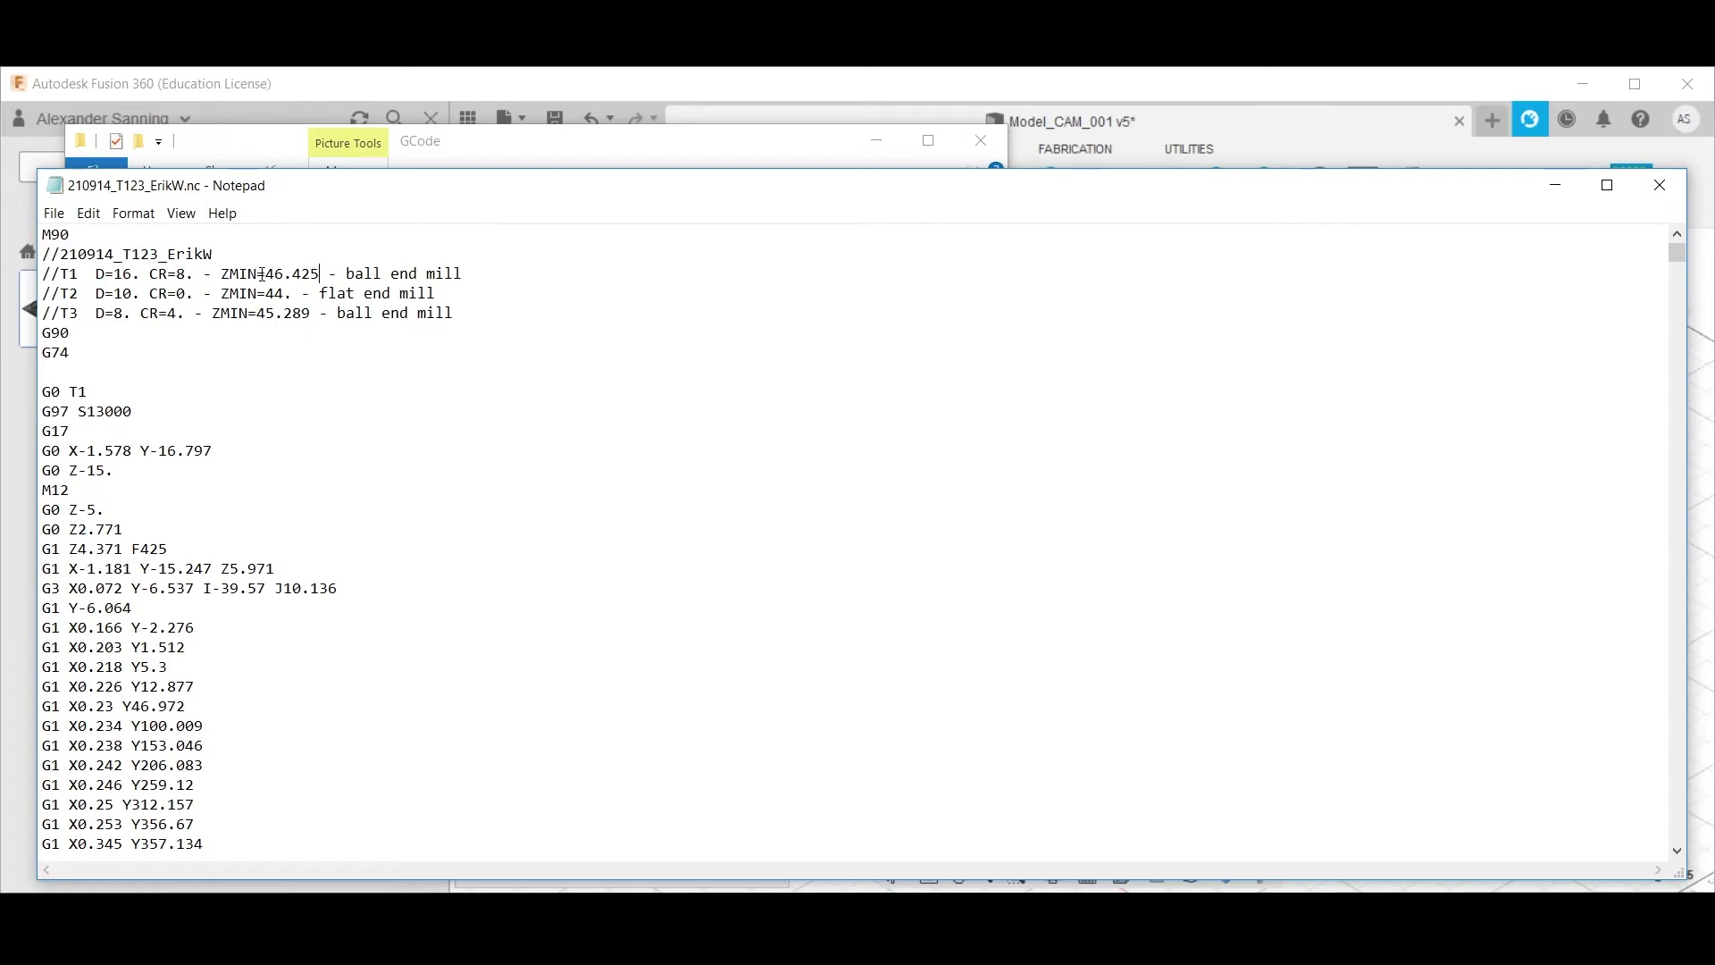
drag(318, 274, 61, 275)
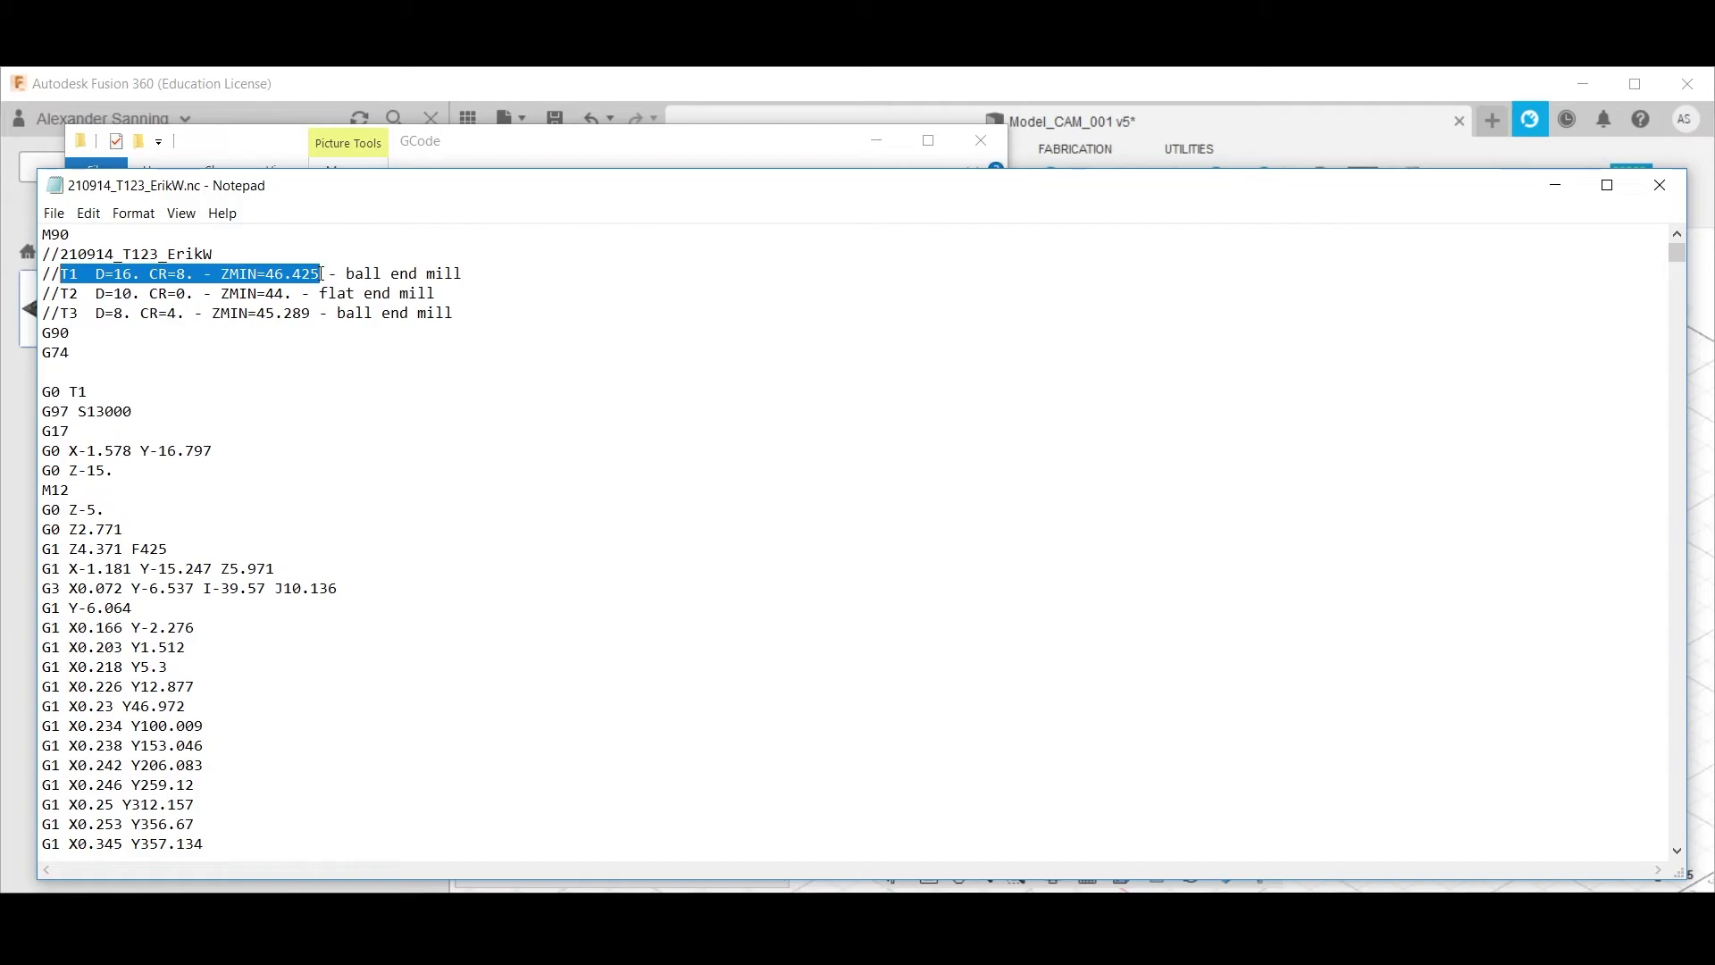
click(321, 274)
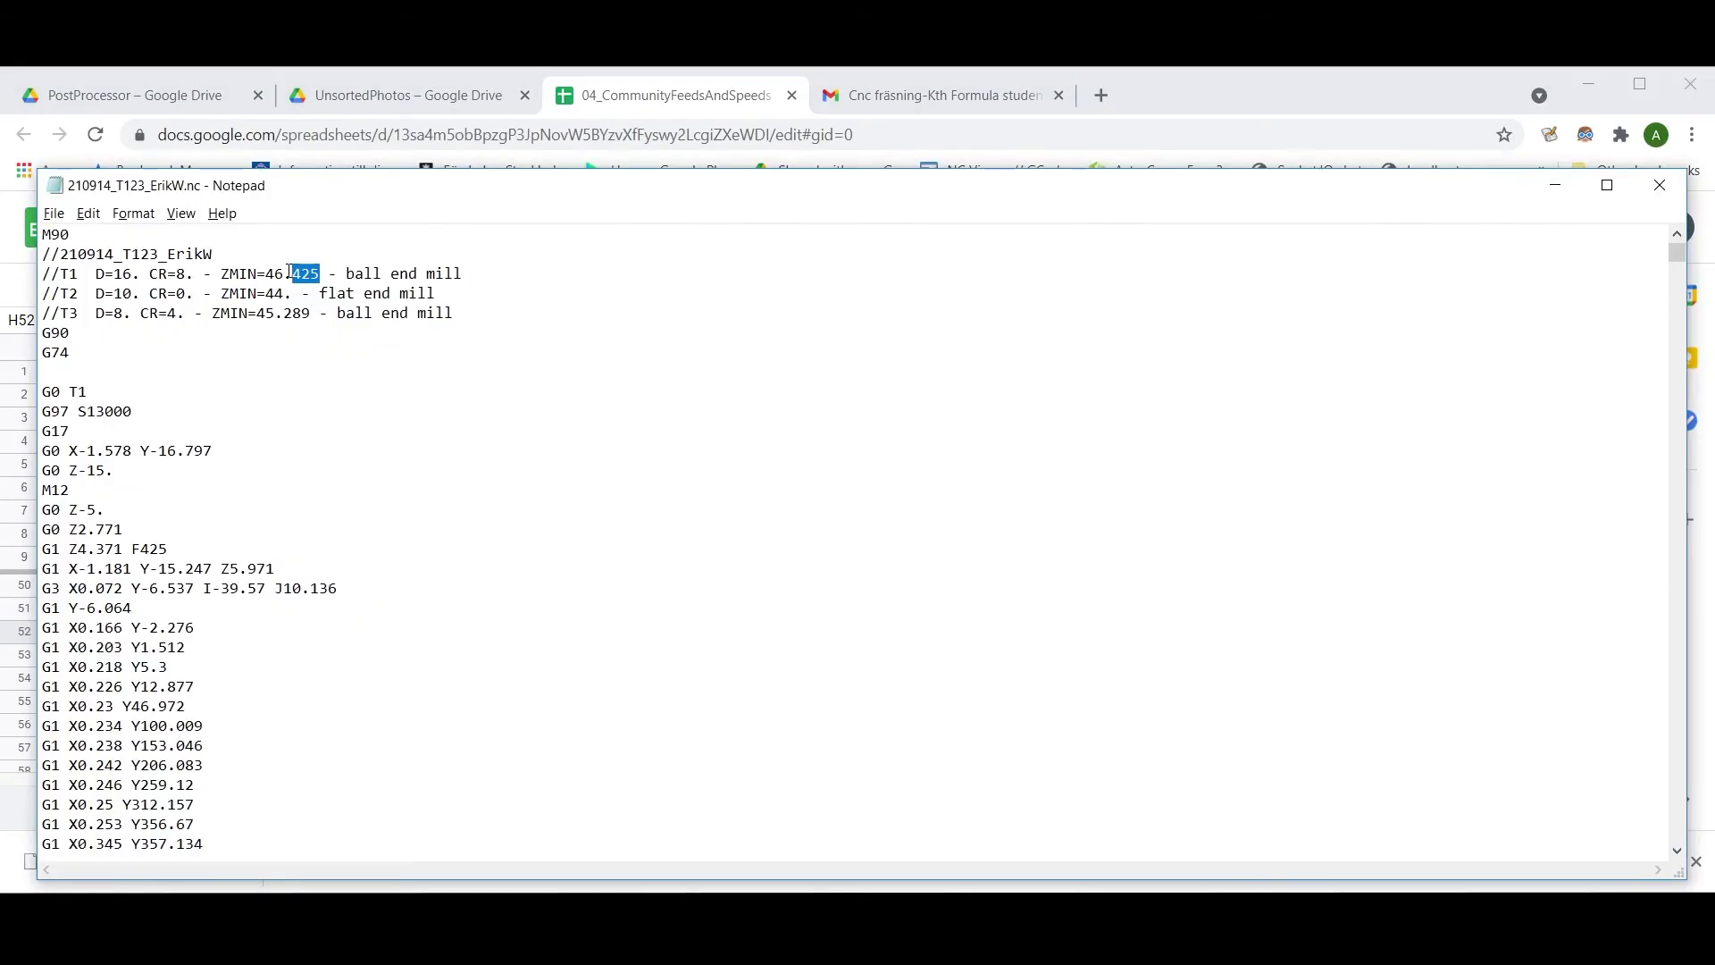
Copy the ZMIN values 46.425, 44 and 45.289 from Notepad into cells H52, H53 and H54
drag(284, 273, 267, 273)
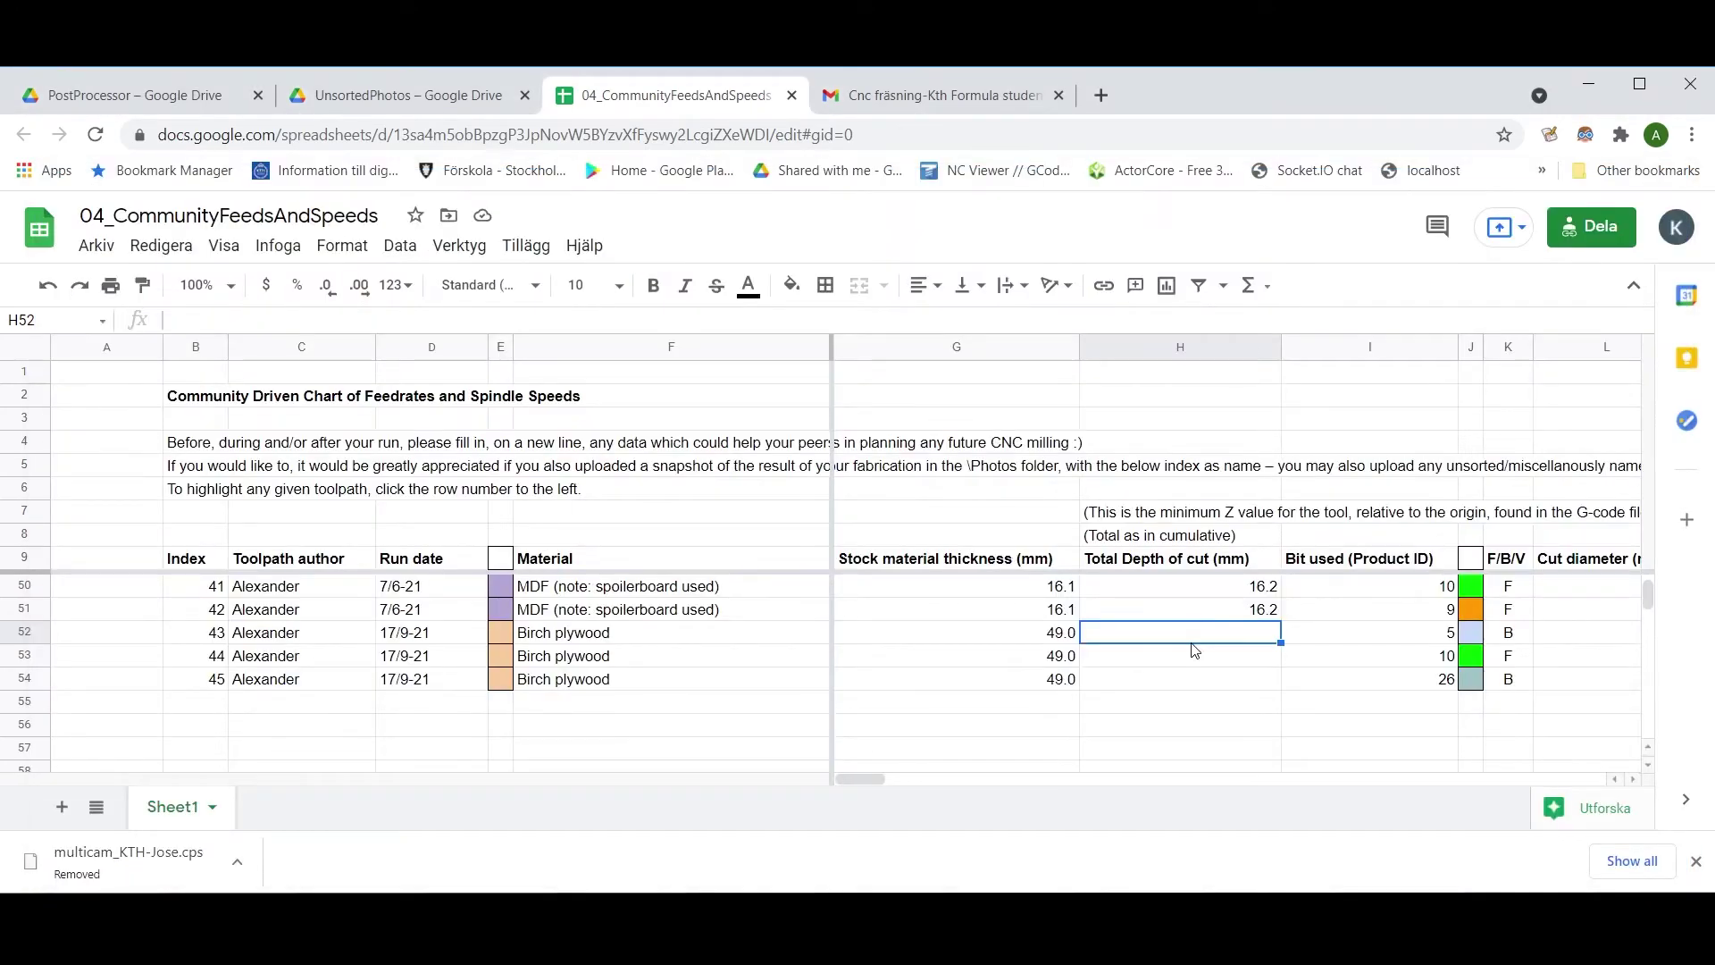
text(46.425)
key(alt+Tab)
drag(293, 293, 258, 315)
key(ctrl+c)
key(alt+Tab)
key(ctrl+v)
key(alt+Tab)
key(ctrl+c)
key(alt+Tab)
click(1184, 685)
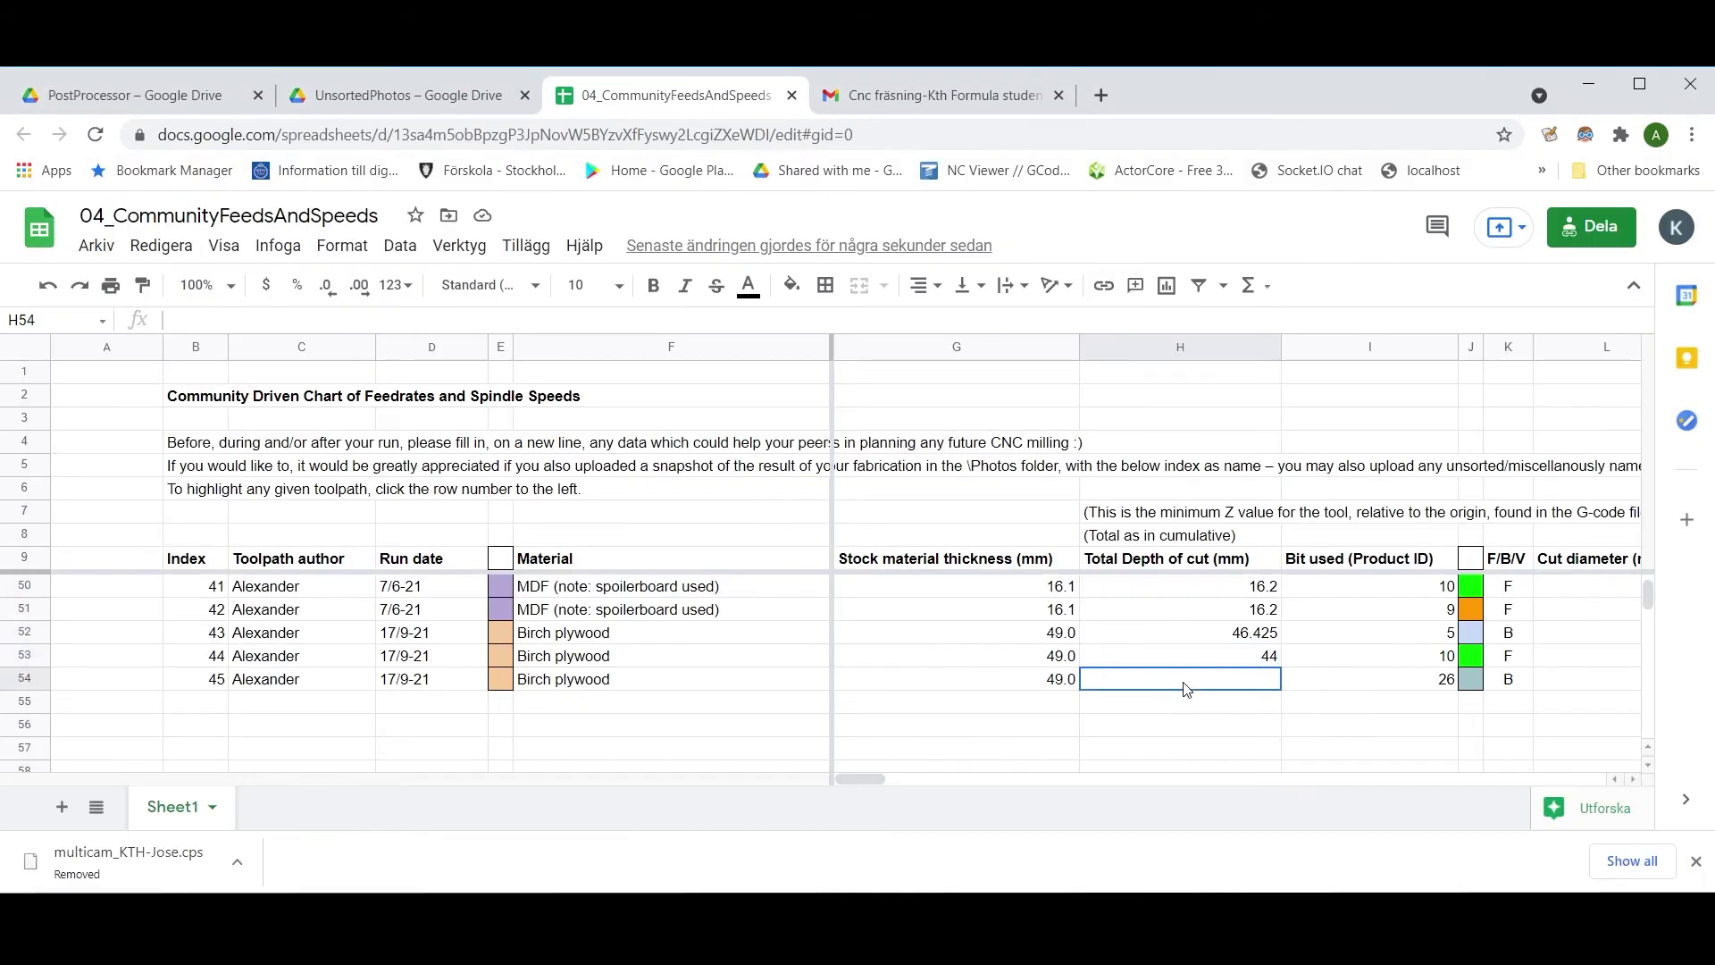
key(ctrl+v)
Apply H51's number format to H52:H54 so the depths show one decimal
click(1256, 618)
key(ctrl+c)
click(1260, 634)
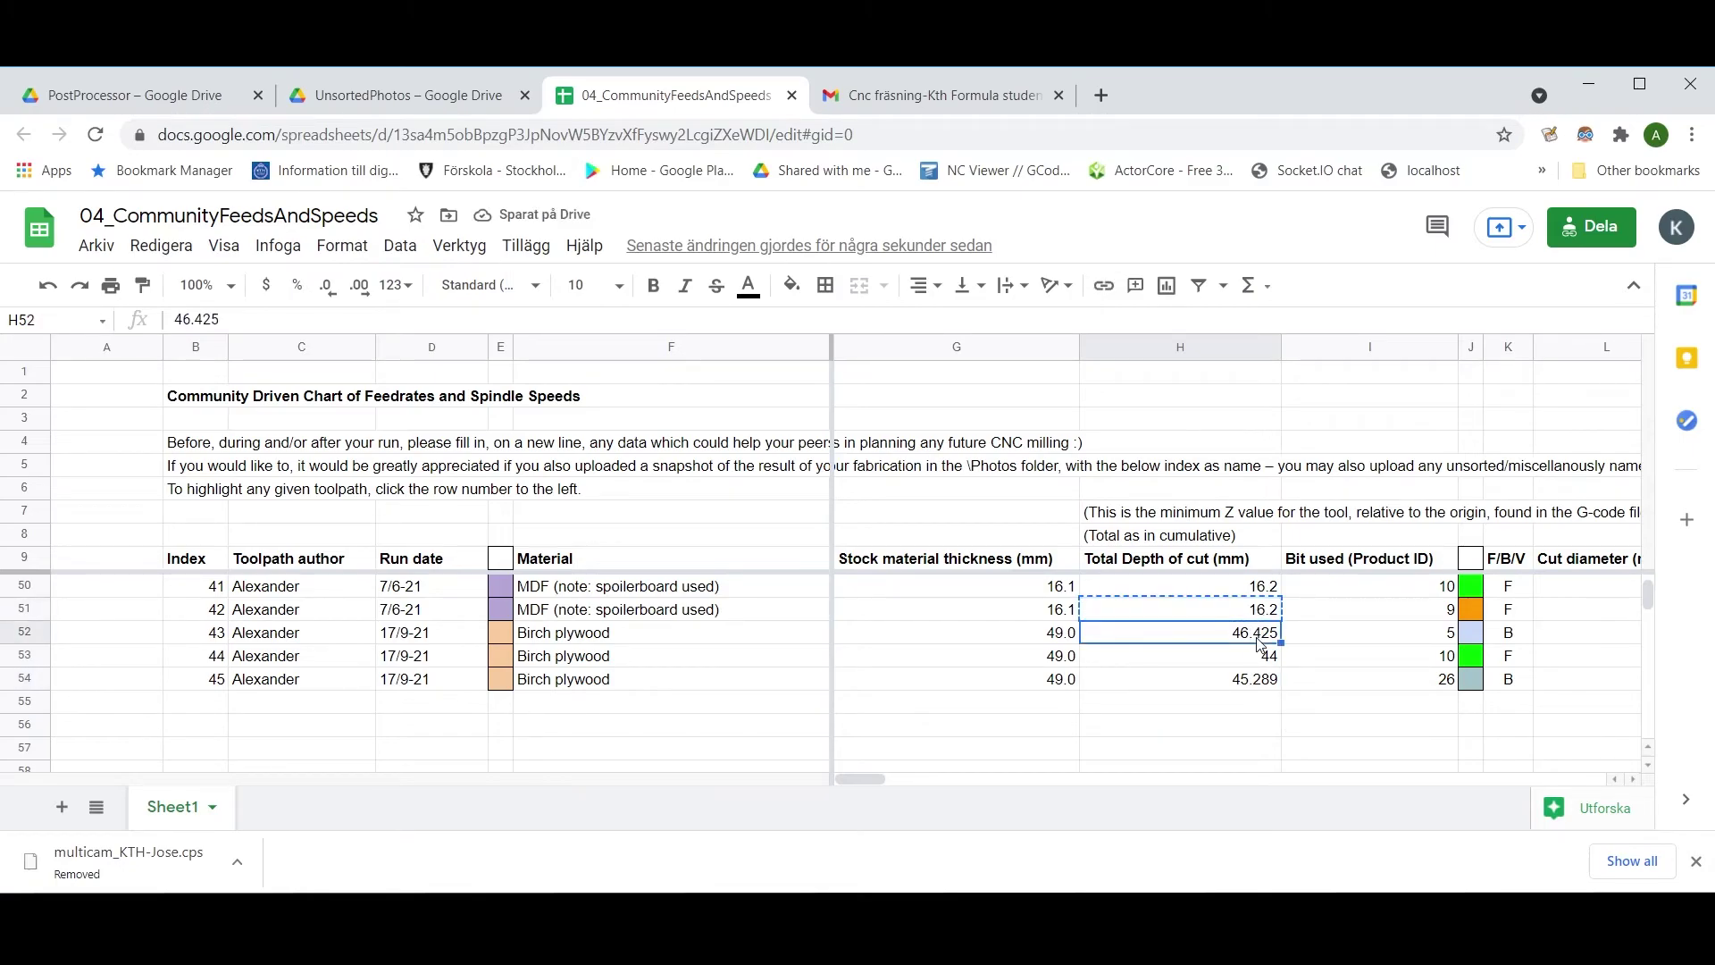
shift+click(1262, 684)
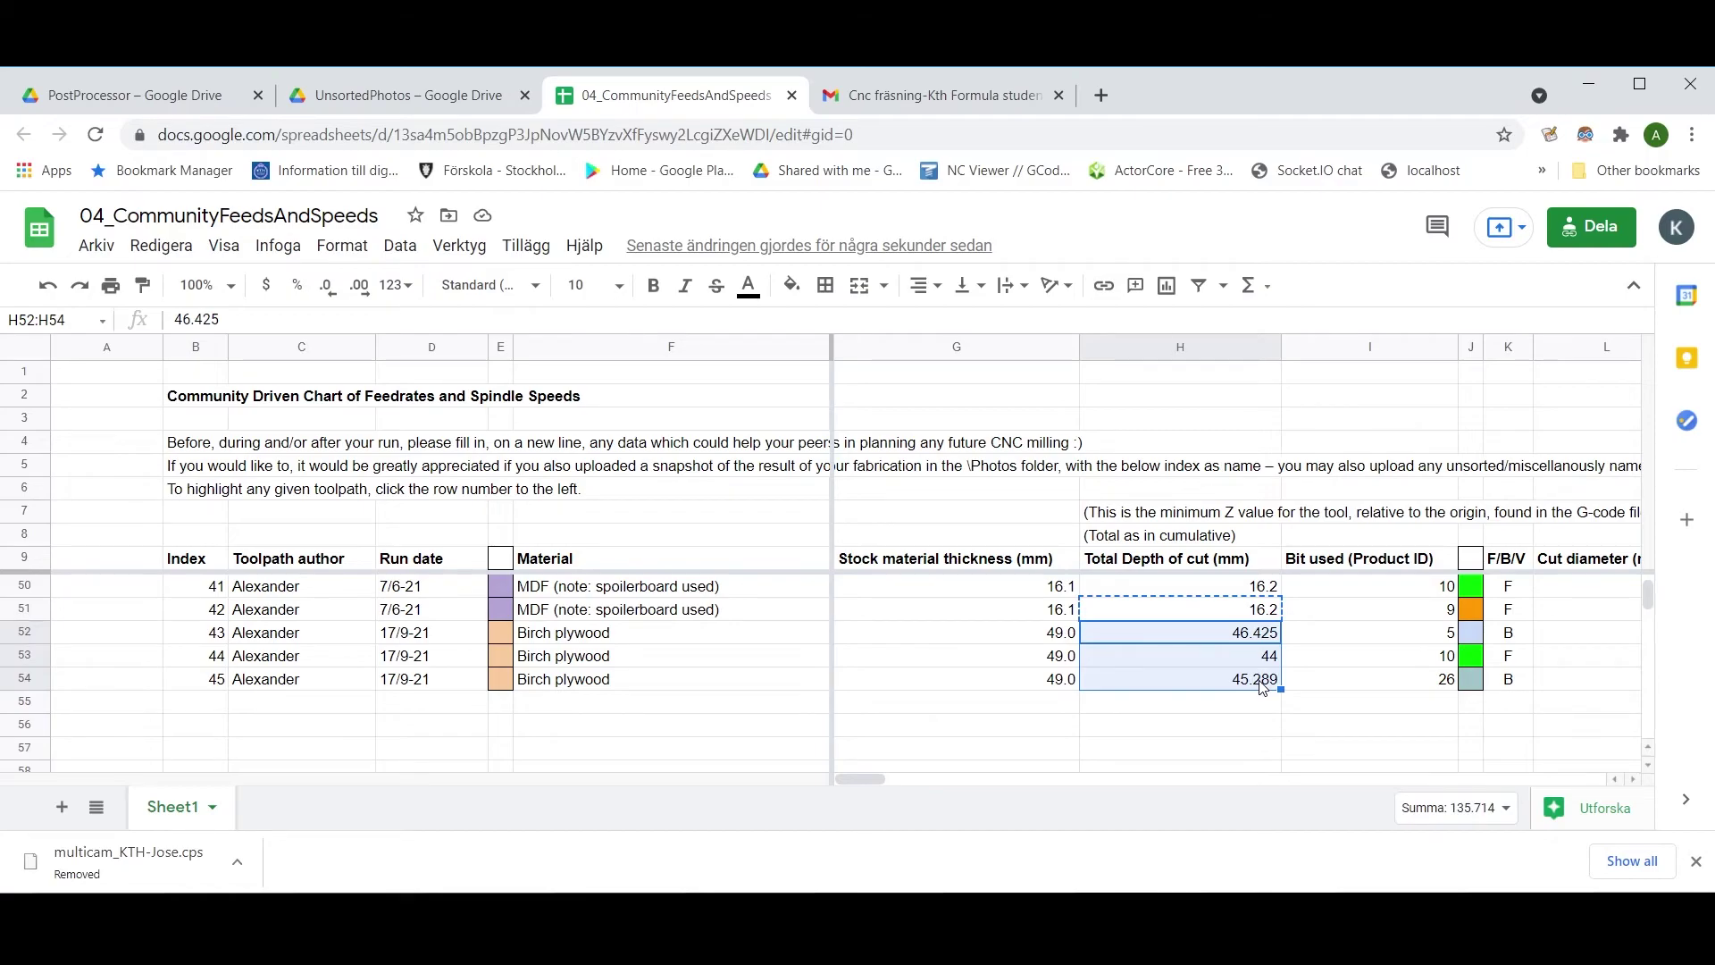
key(ctrl+alt+v)
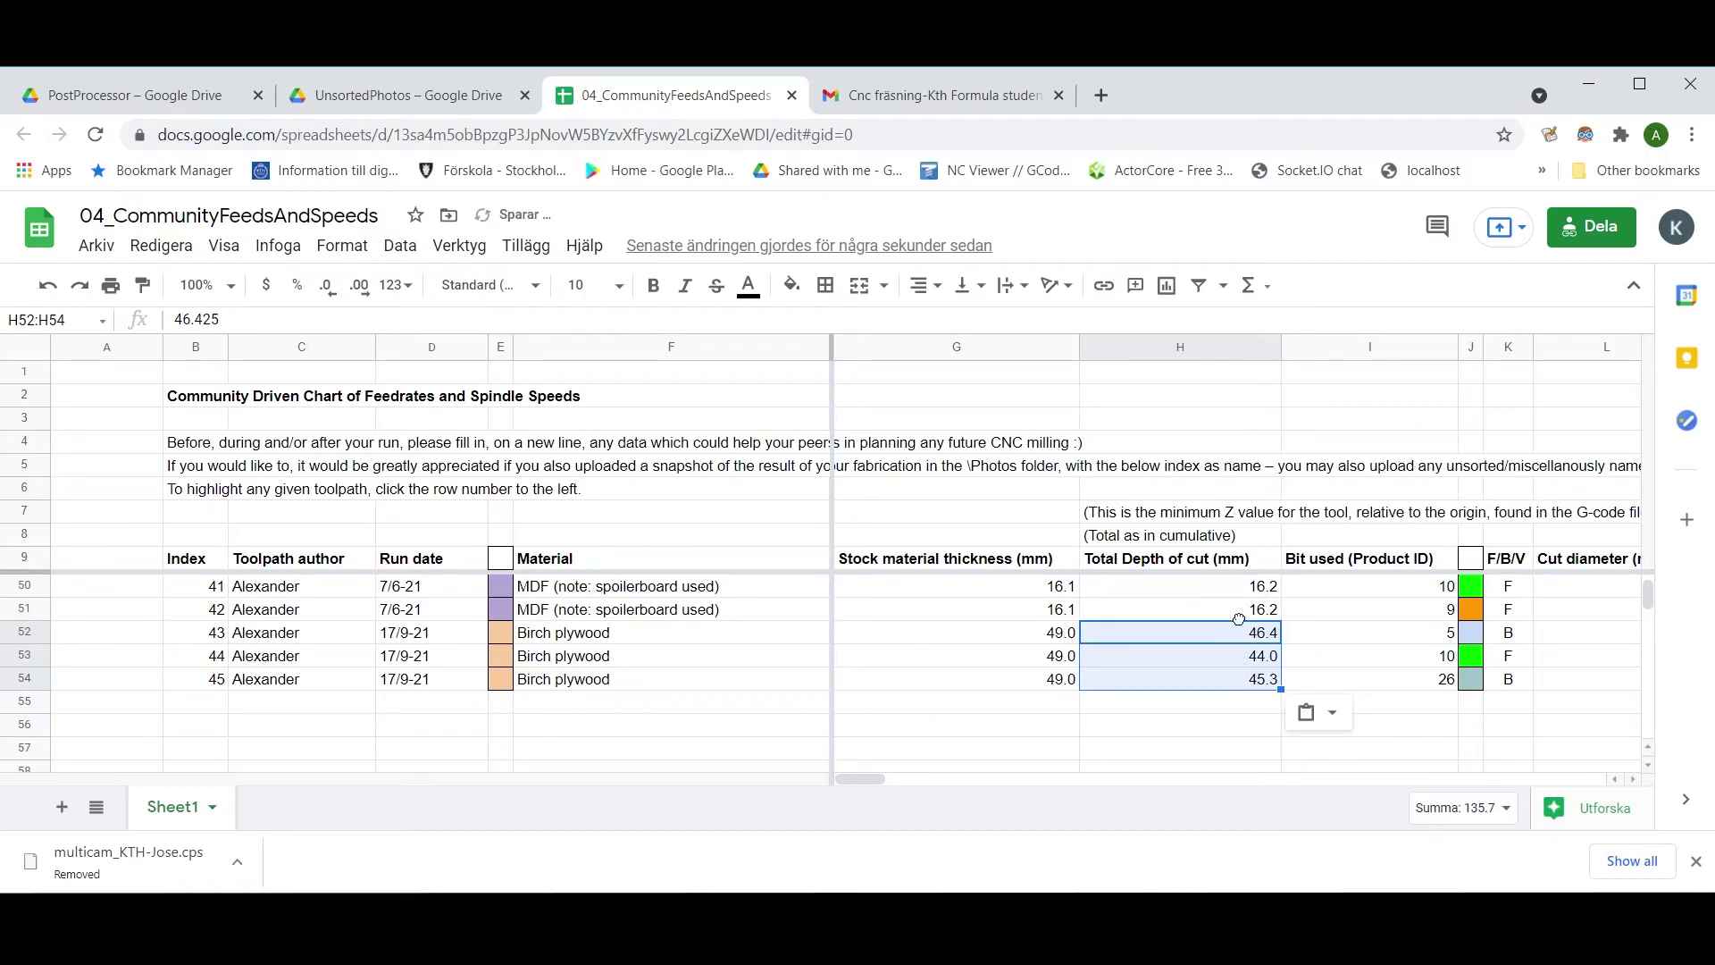
Review the logged stock thickness, total depths, F/B/V and cut diameter for runs 43–45
click(1249, 636)
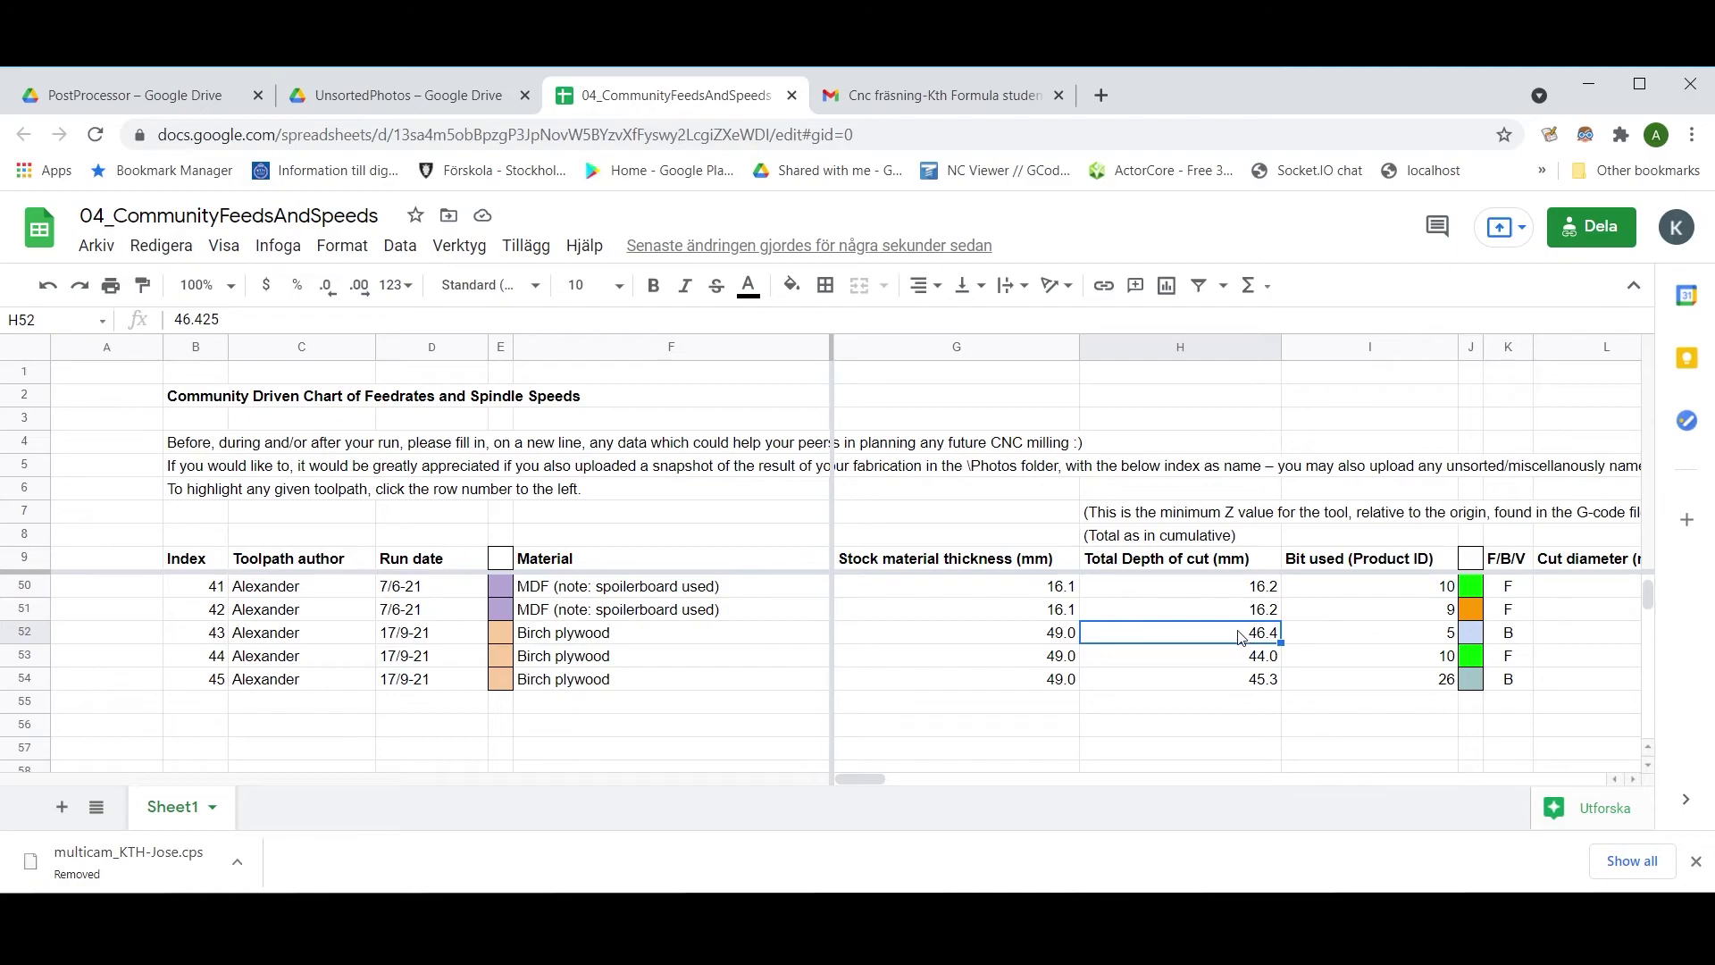
click(1040, 643)
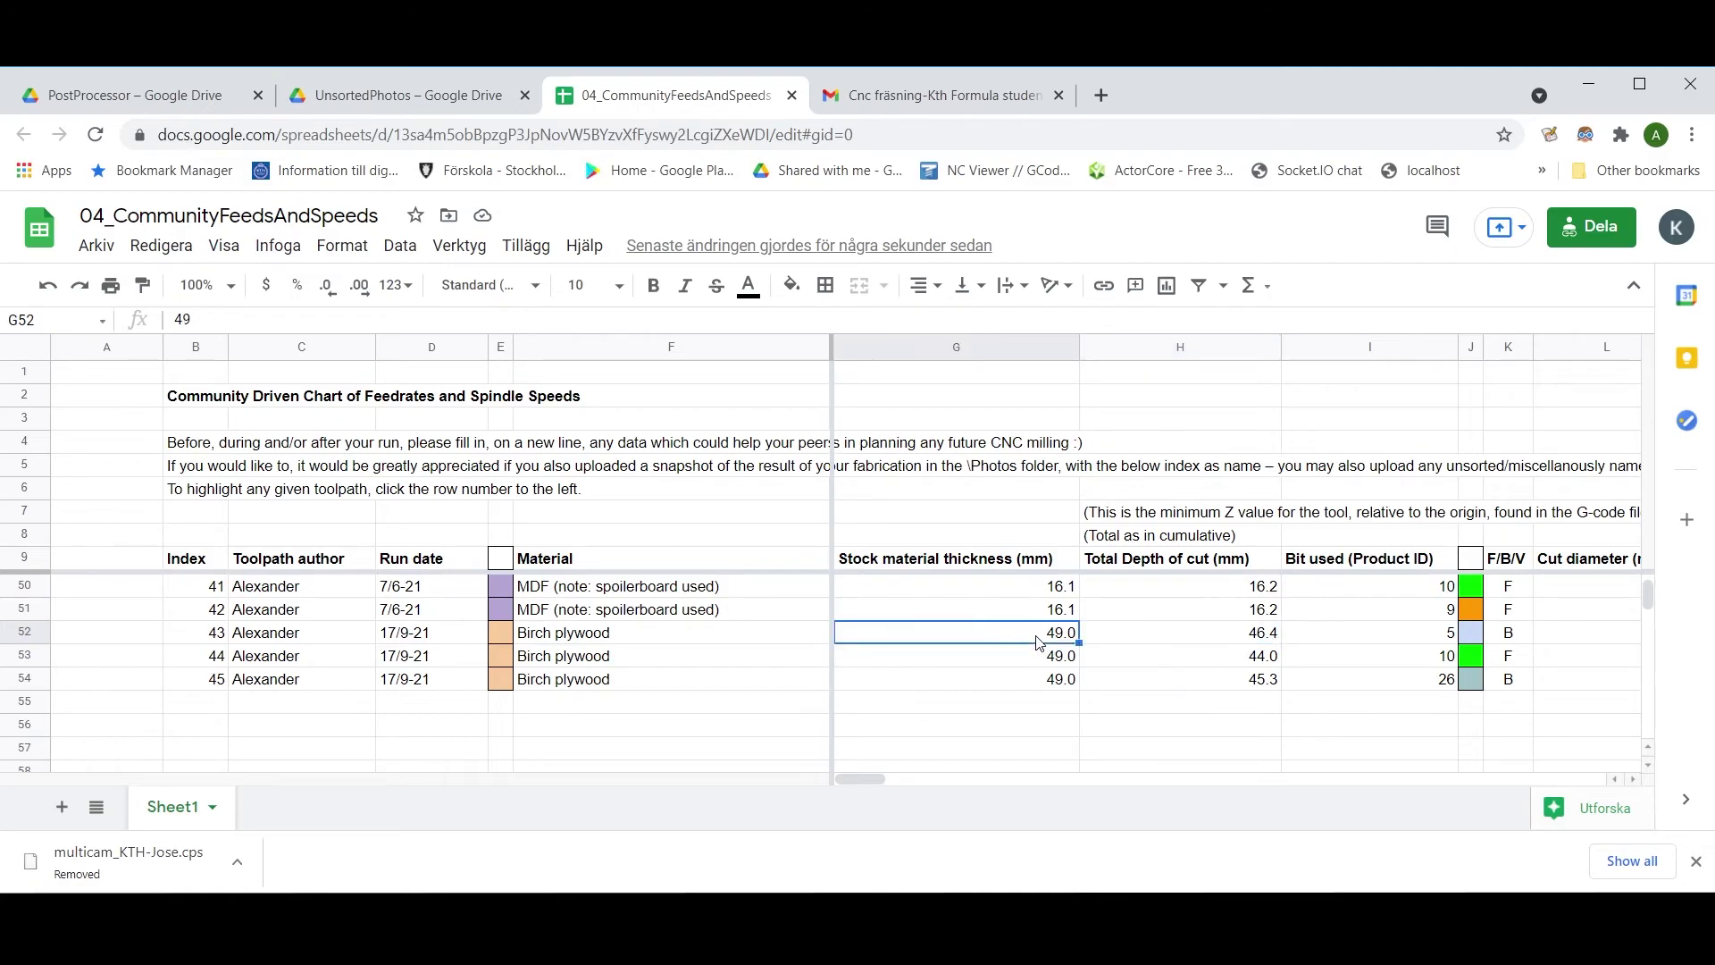
click(1261, 641)
click(1064, 643)
click(1231, 634)
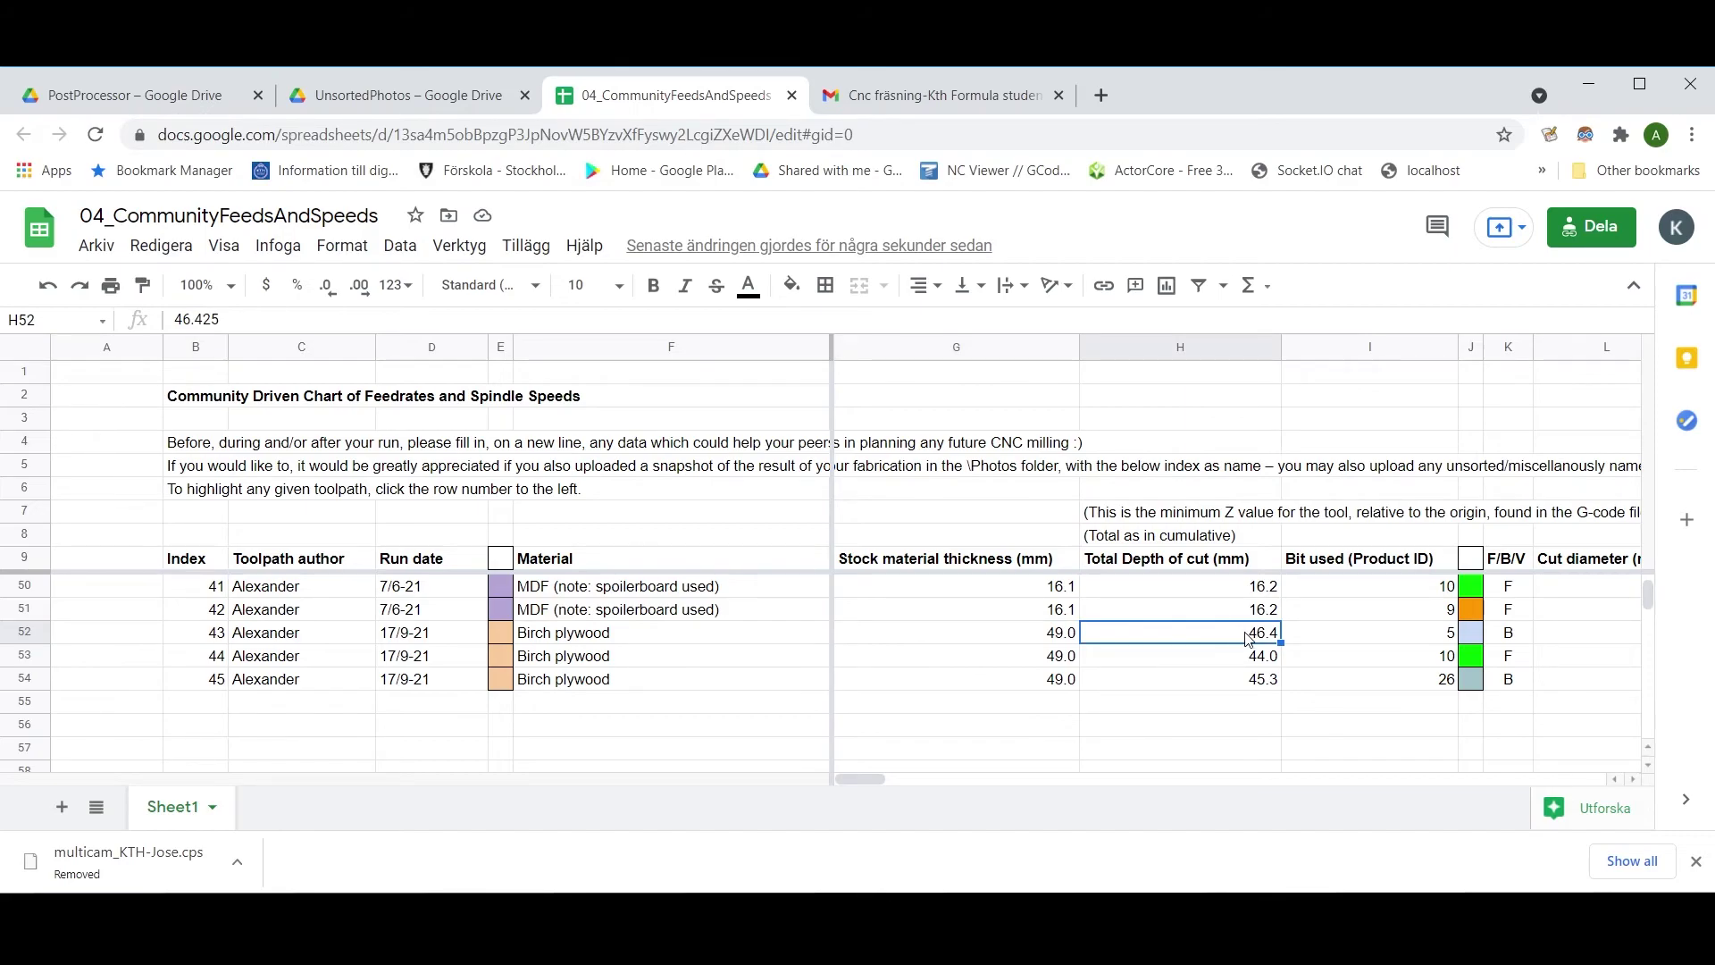
click(1511, 638)
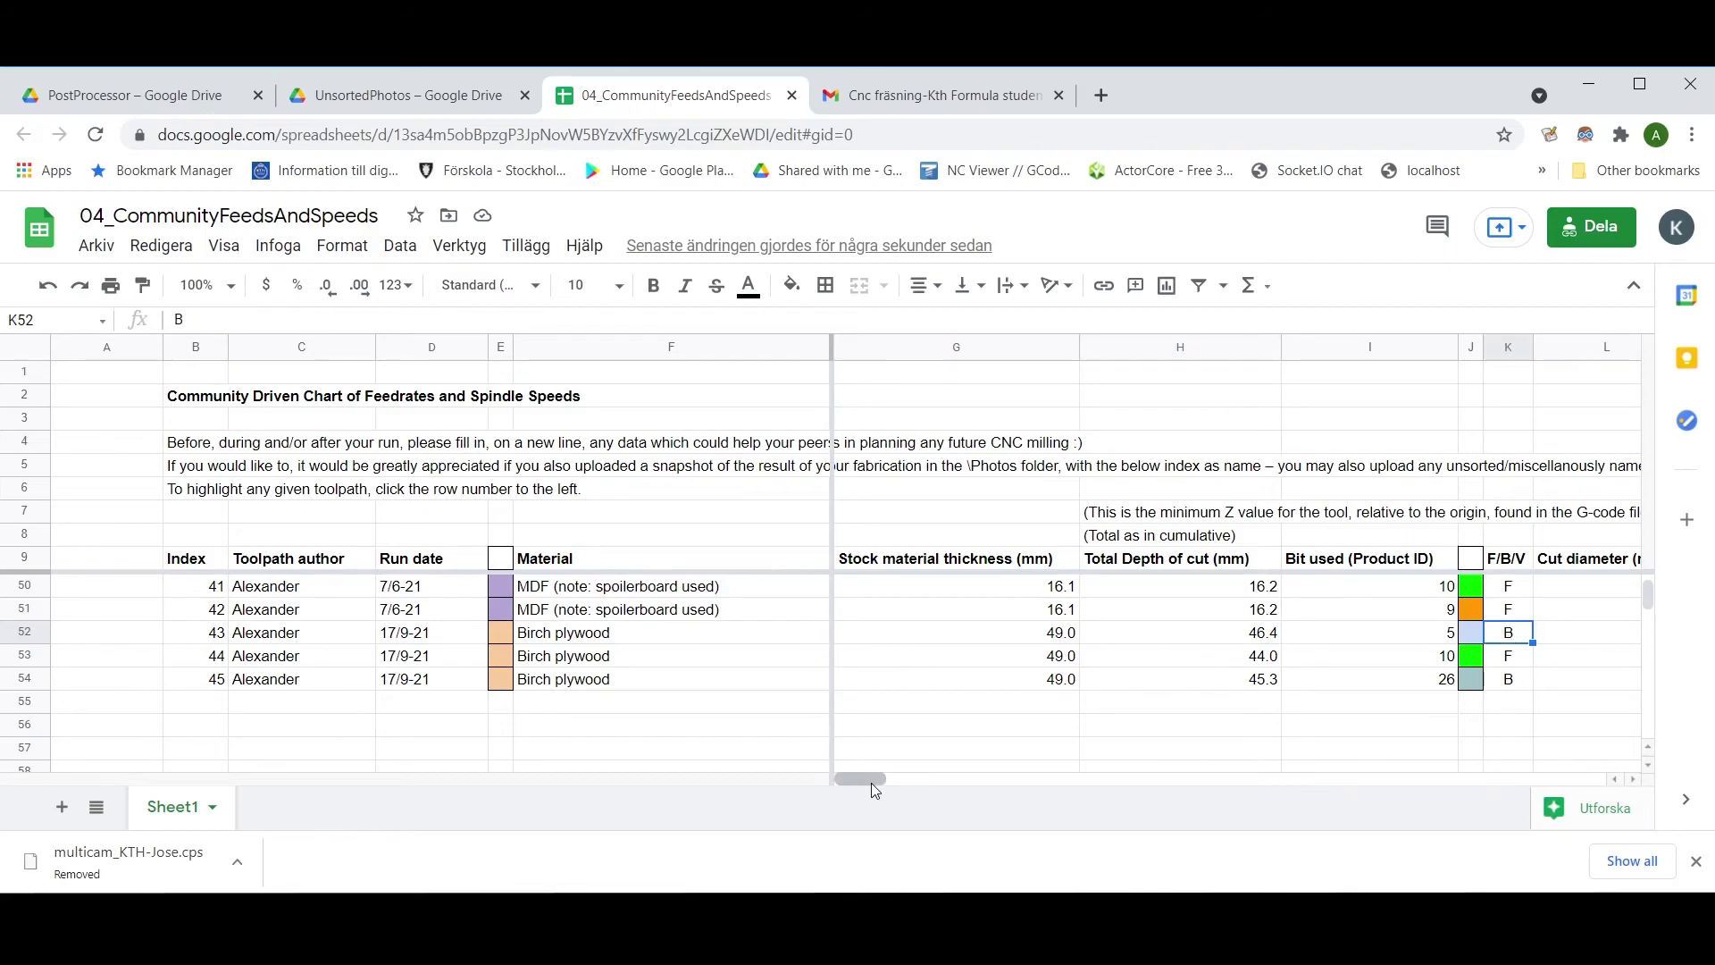
drag(874, 782, 893, 787)
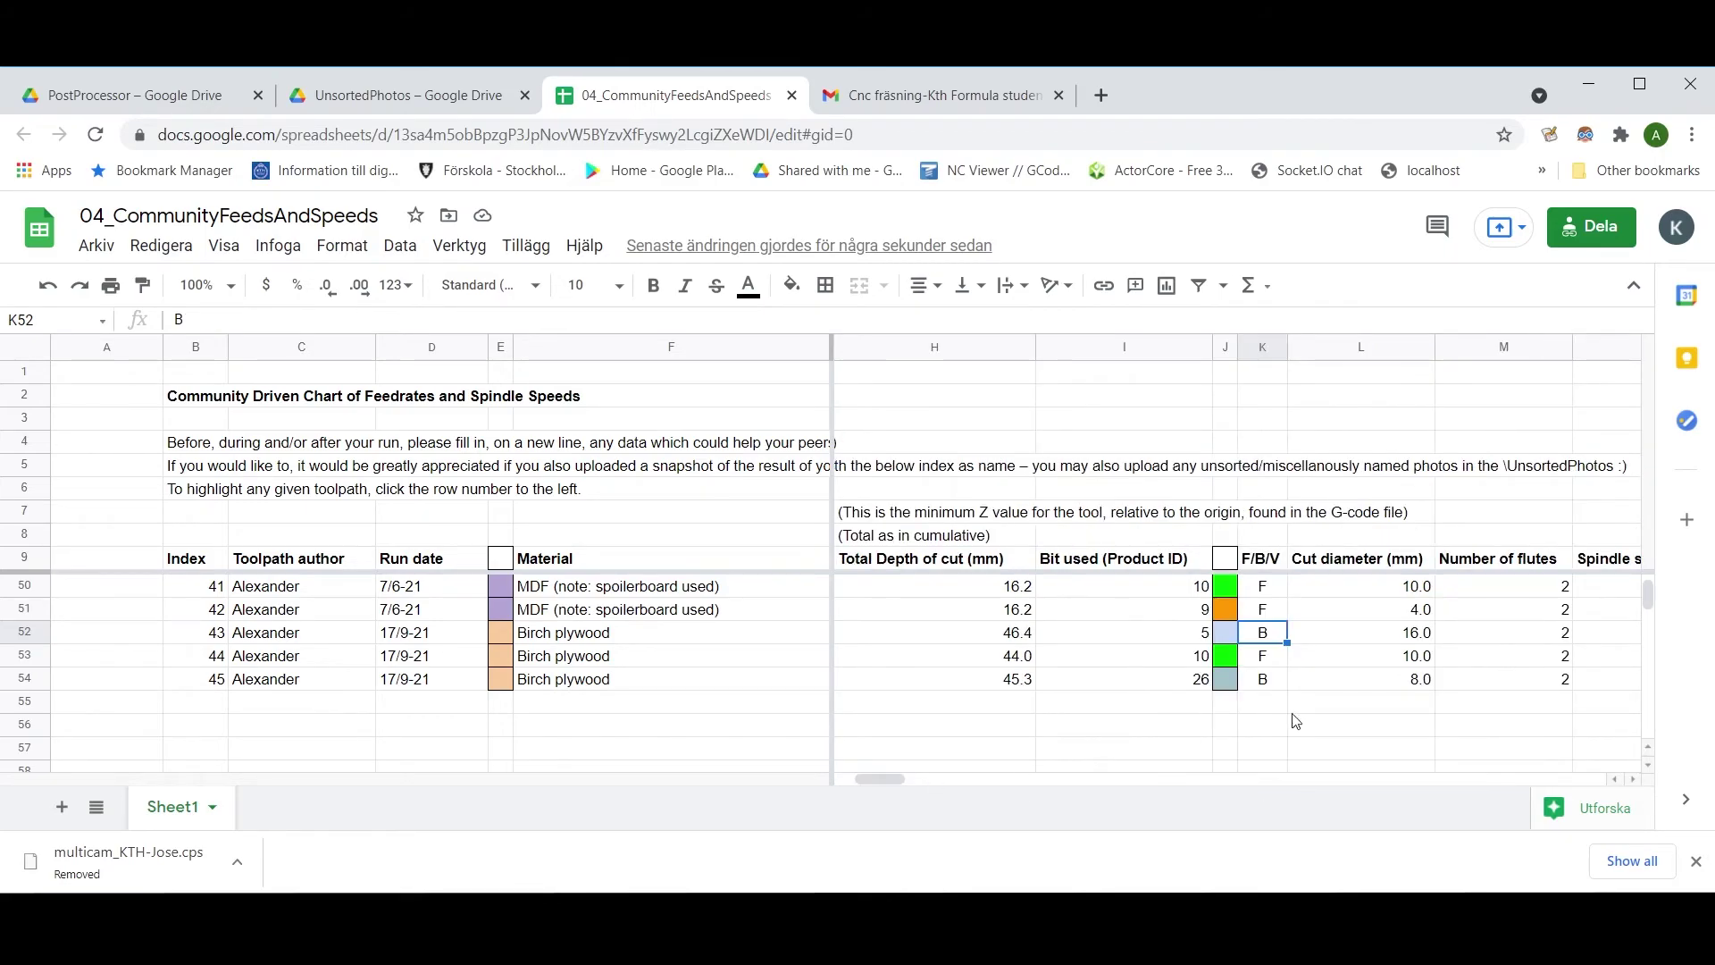
click(1416, 640)
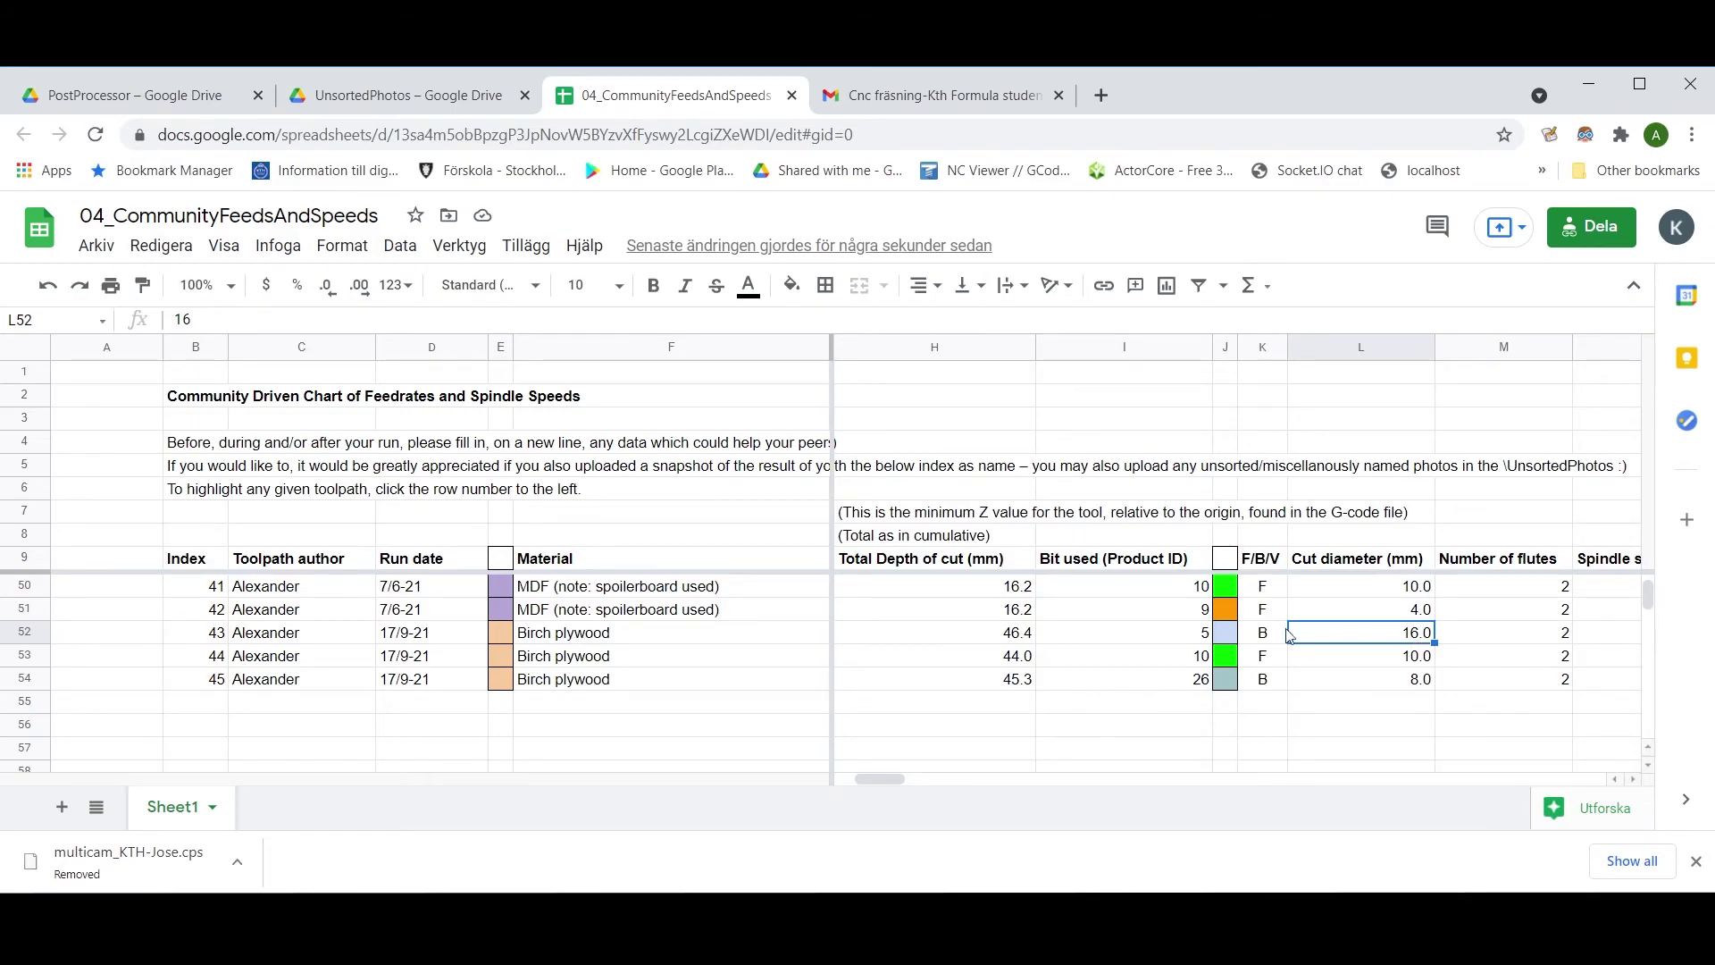
click(1016, 640)
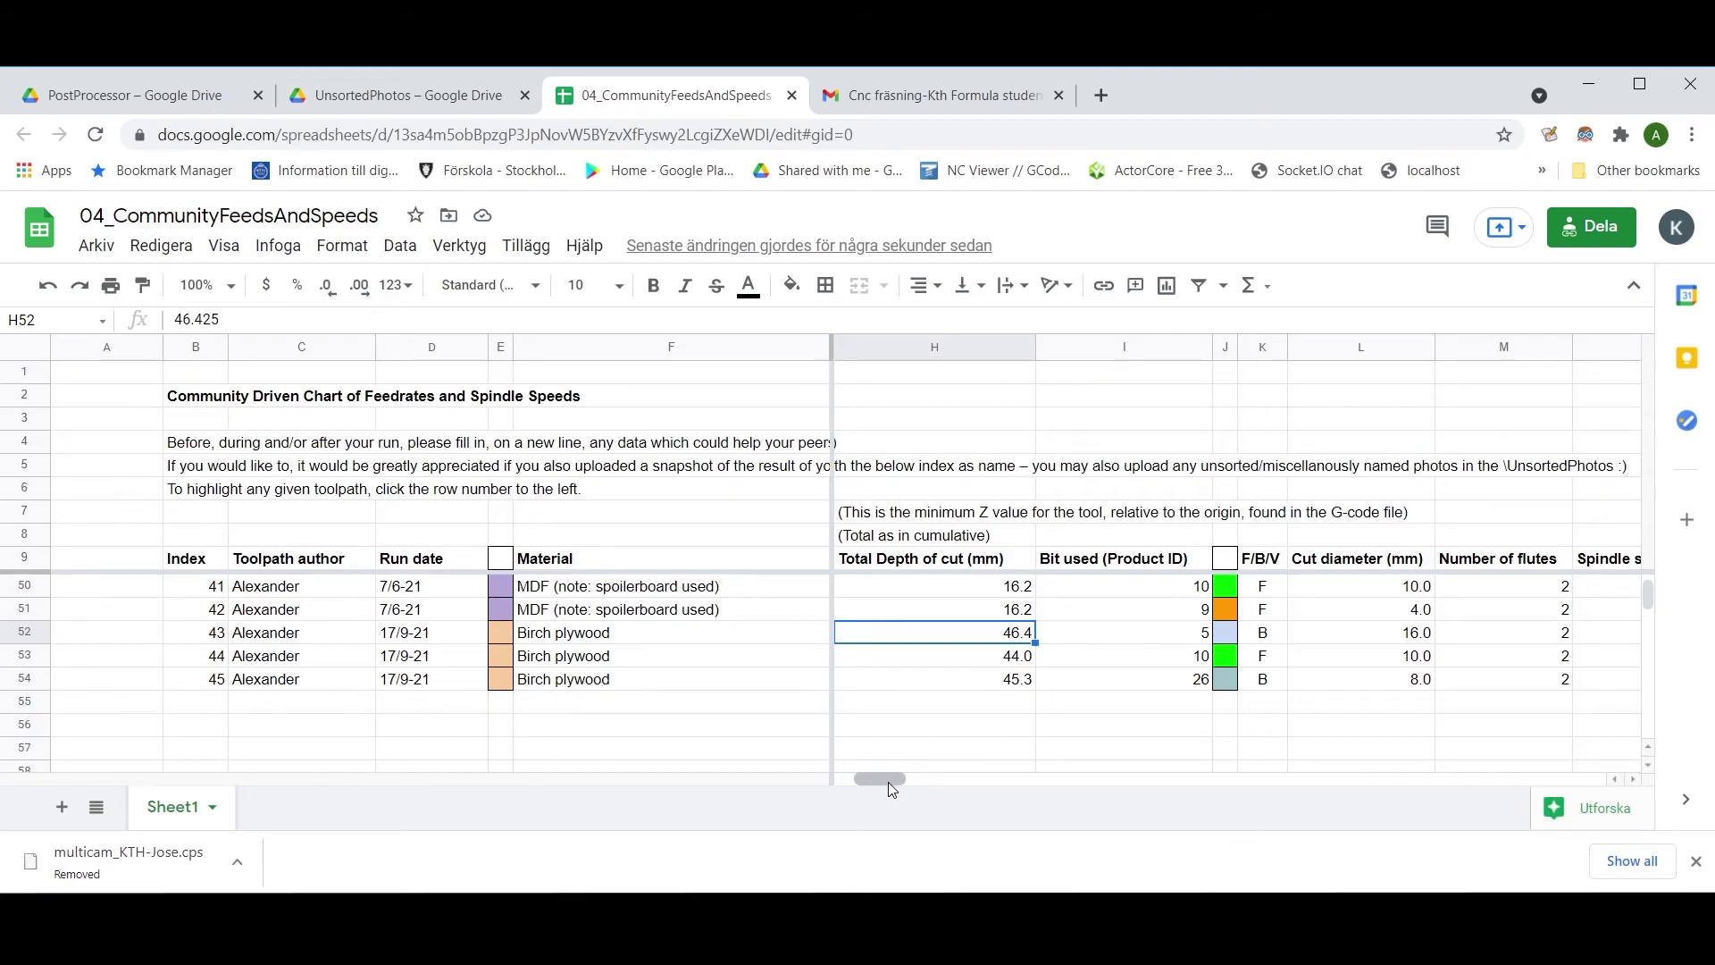
drag(891, 783, 884, 783)
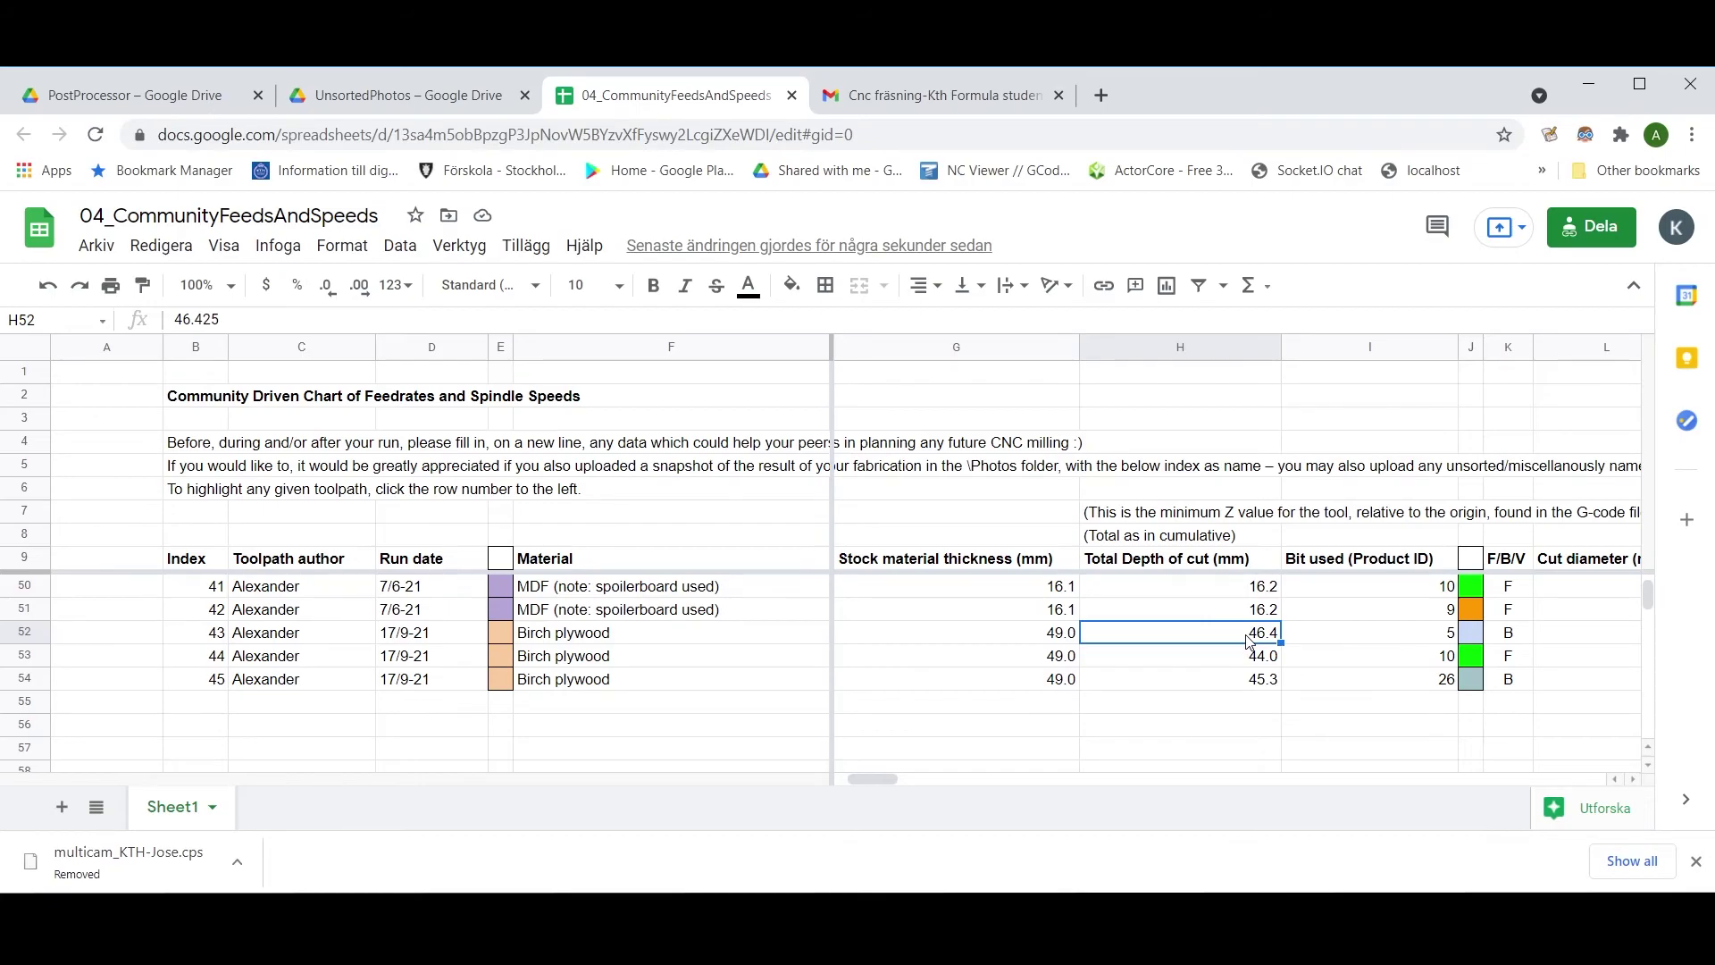
click(1242, 681)
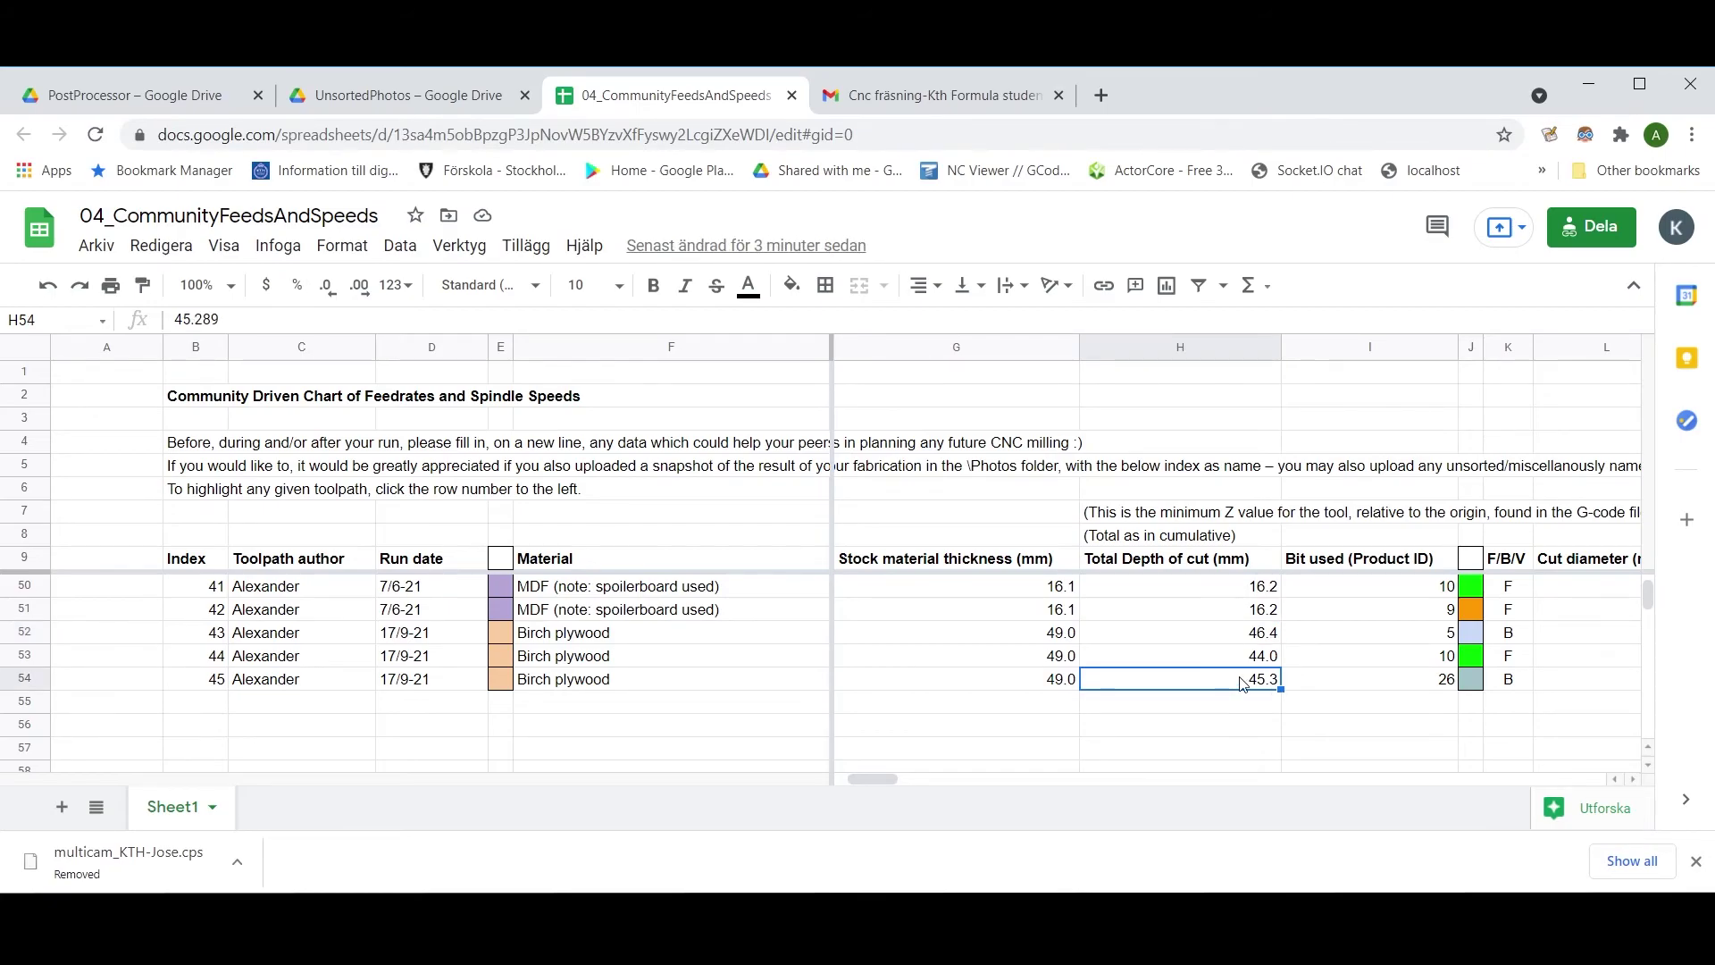
key(alt+Tab)
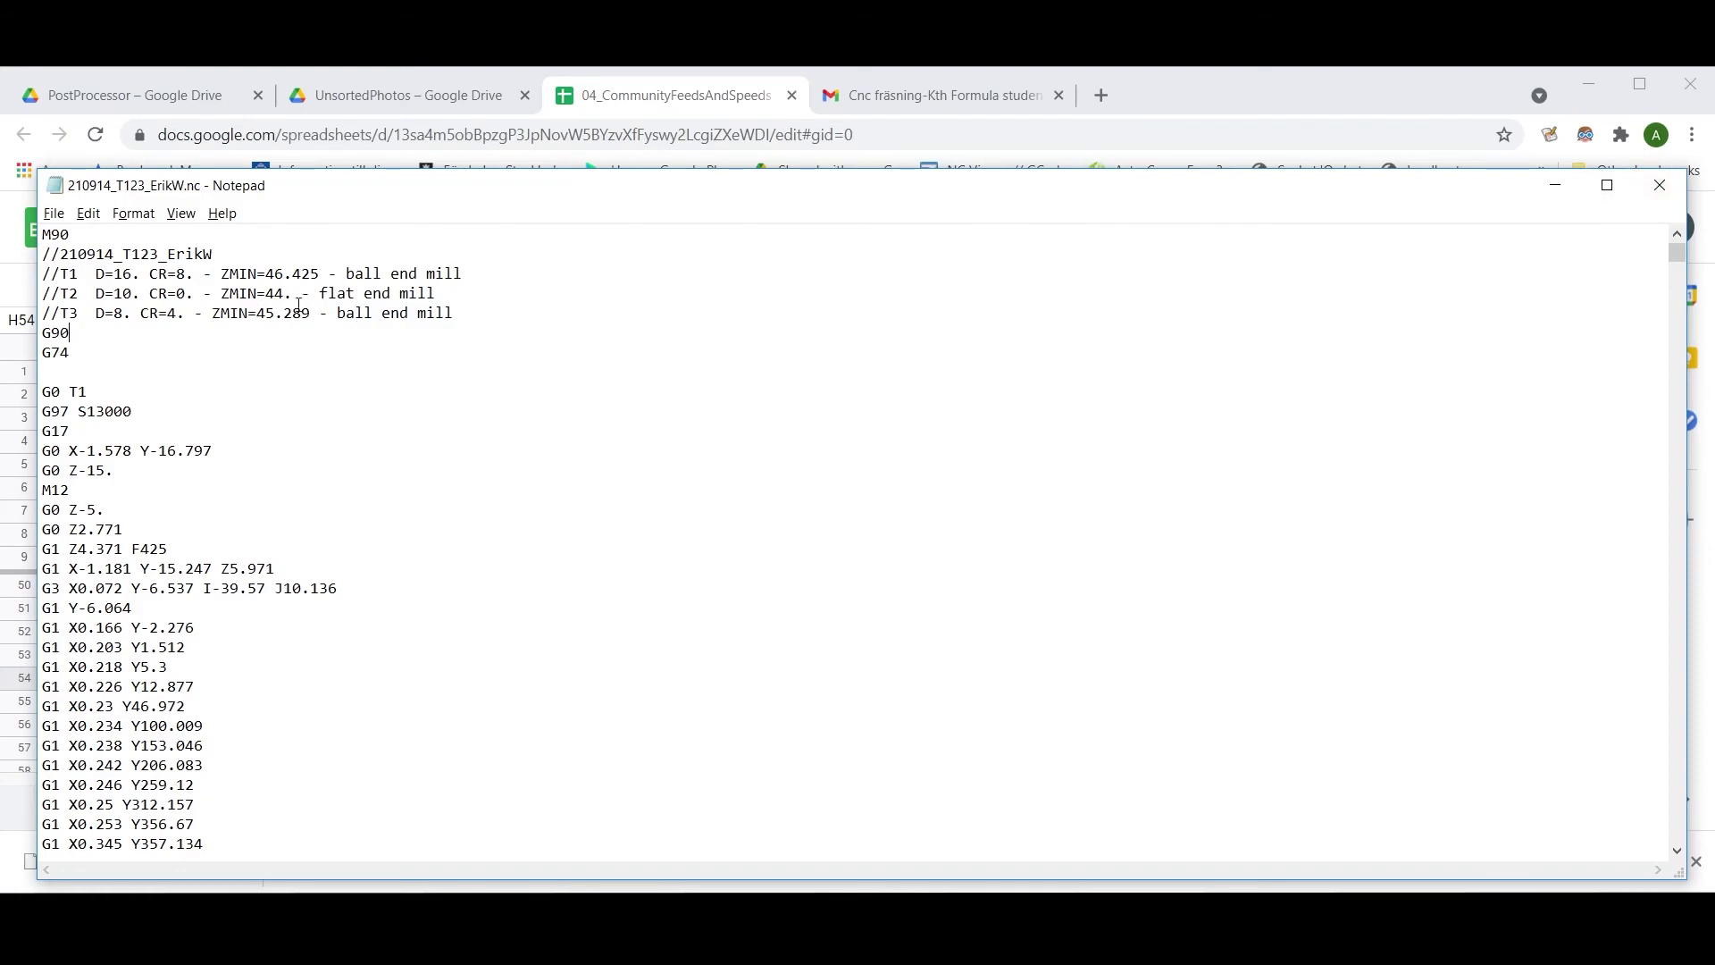
Compare T1's ZMIN 46.425 in the T123 and T1 files, then close both Notepad windows
drag(454, 312, 35, 276)
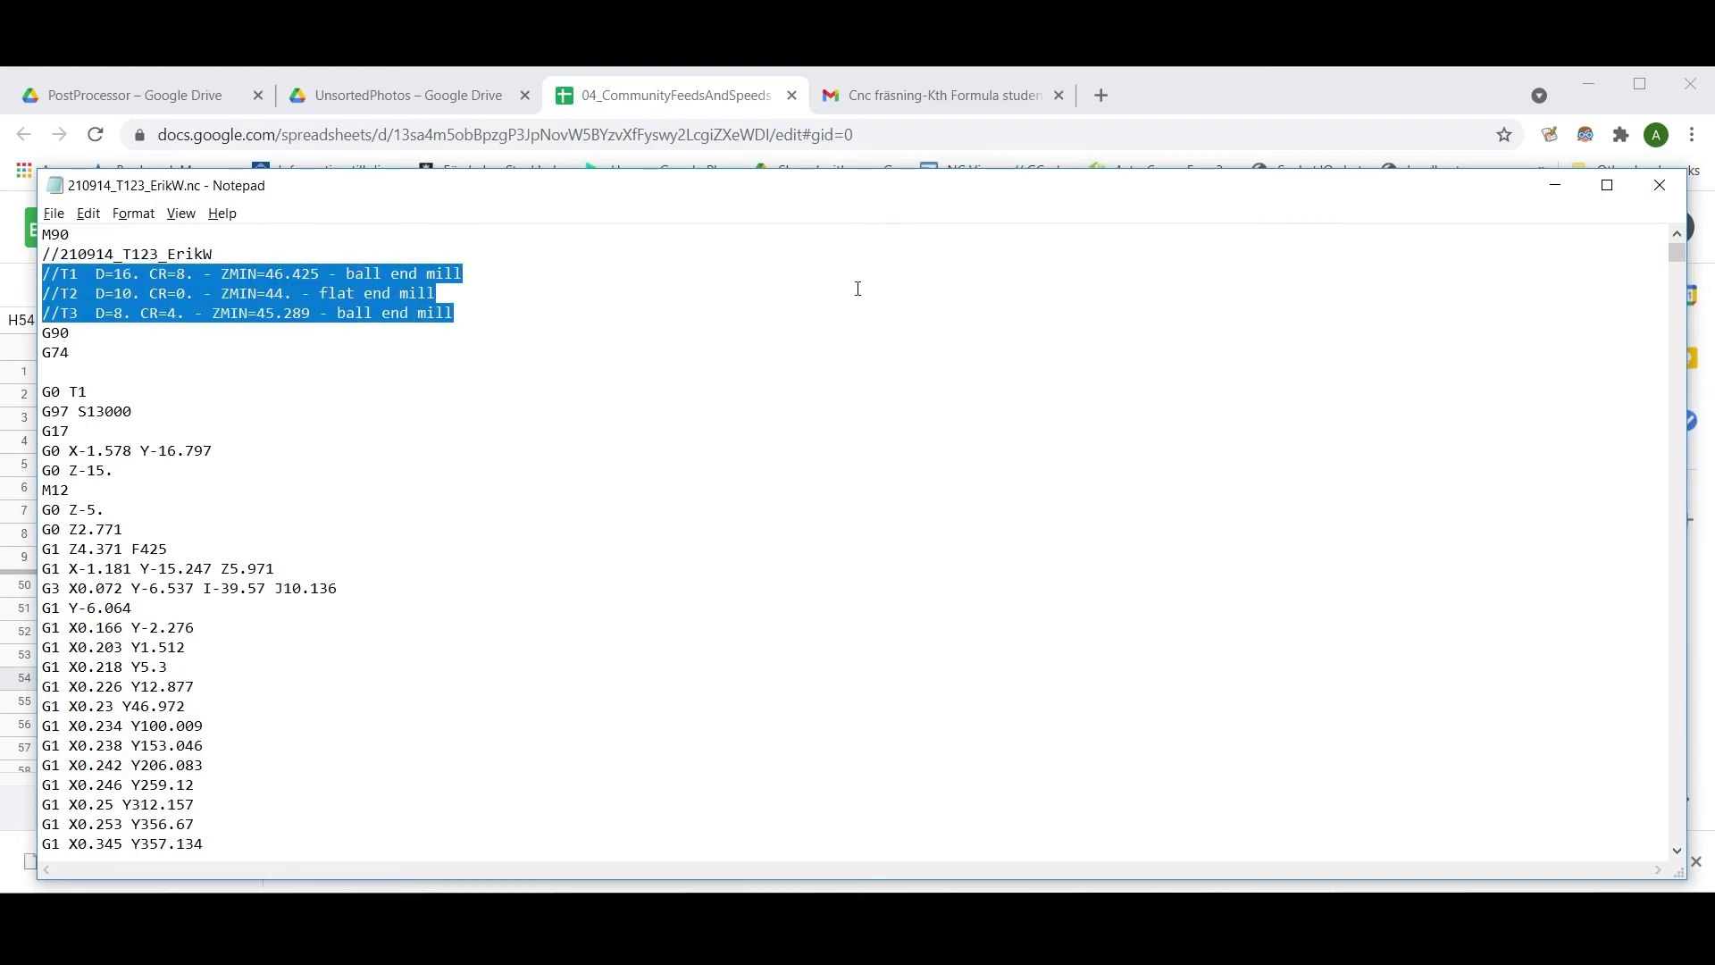
click(613, 260)
click(1659, 185)
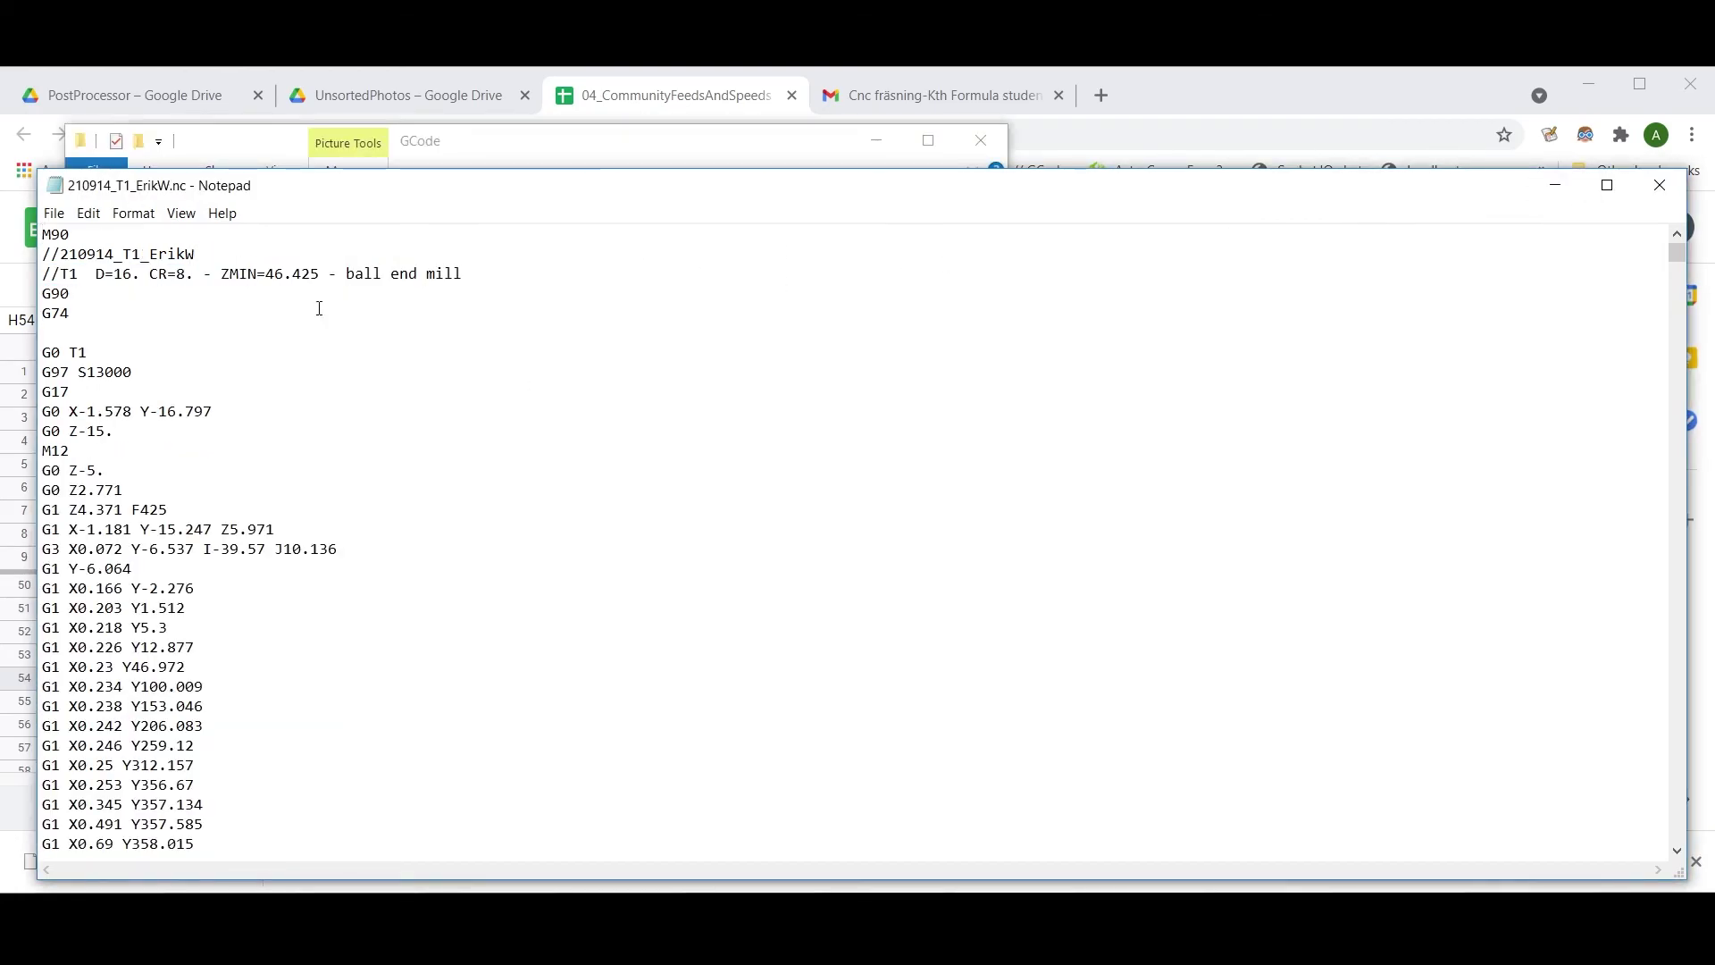
drag(322, 280, 258, 273)
key(alt+F4)
key(alt+F4)
key(alt+F4)
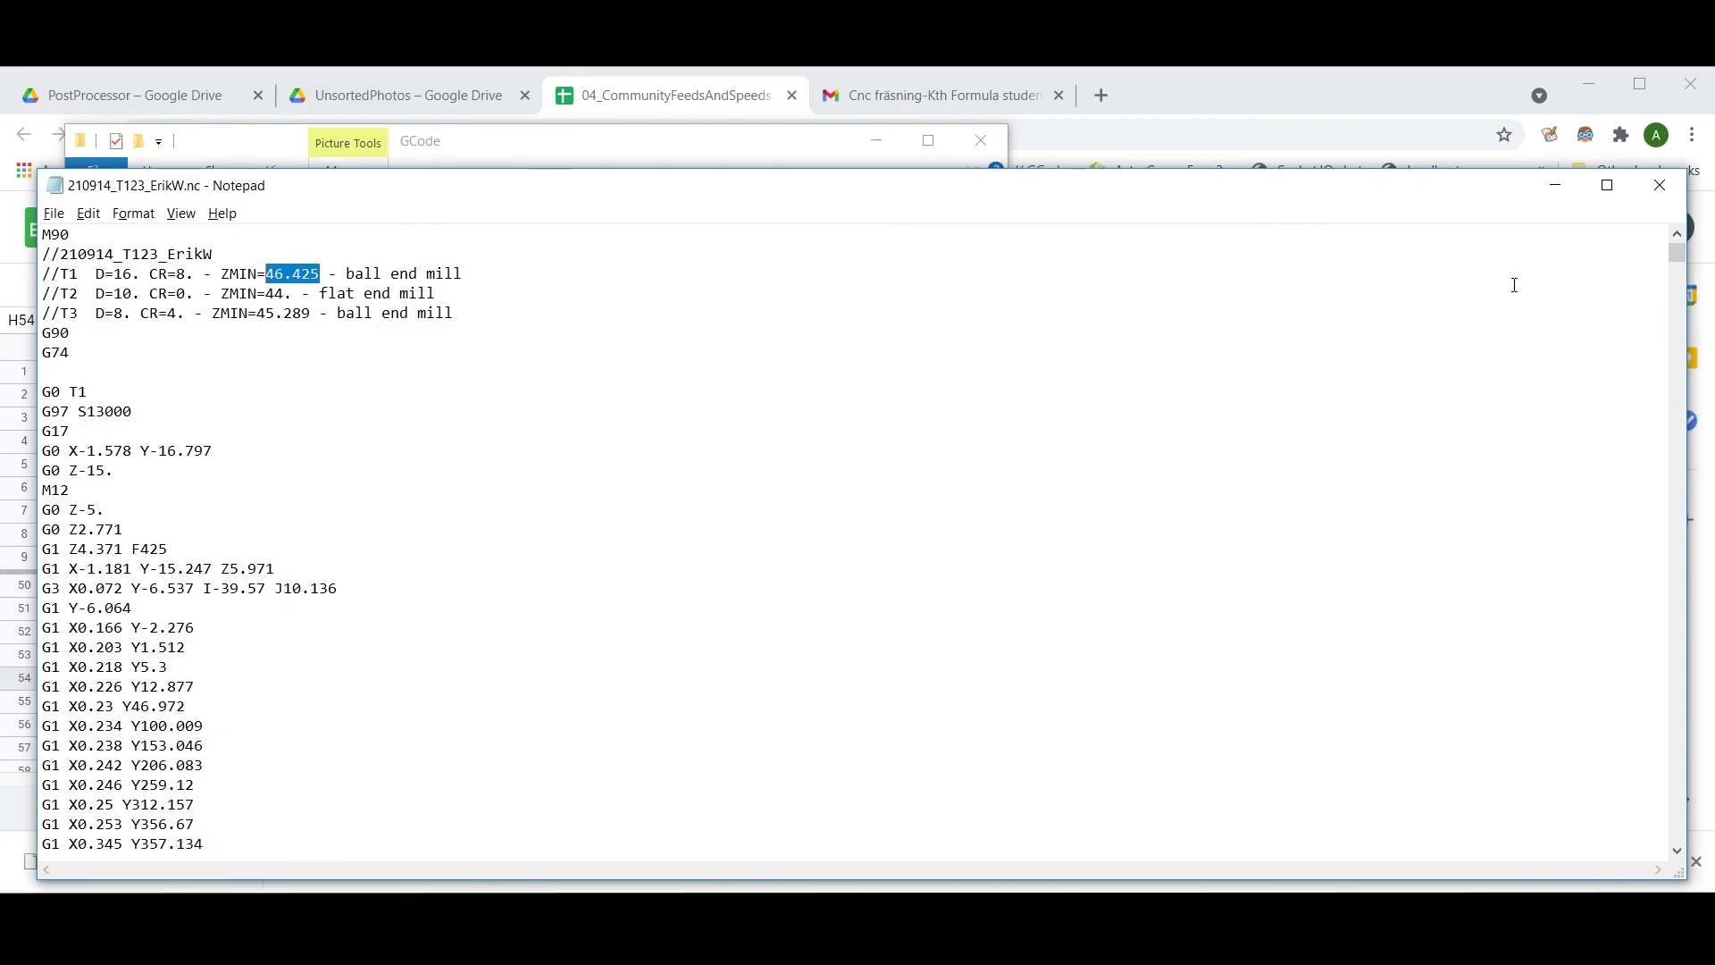
click(1659, 185)
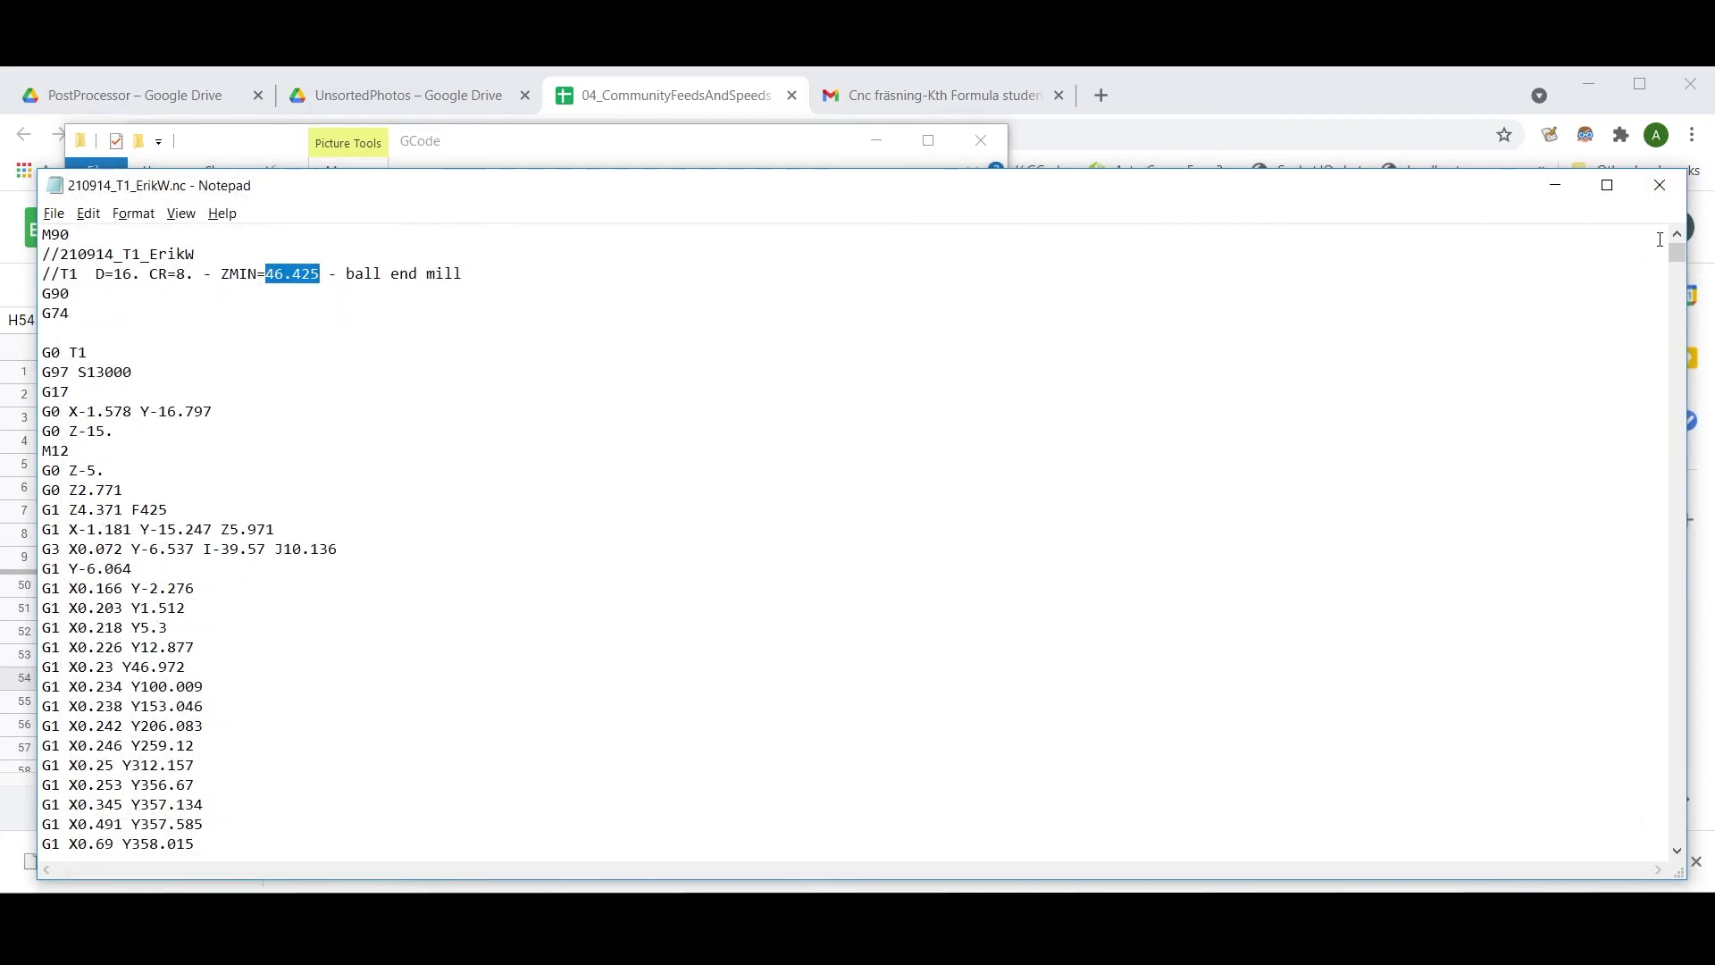
click(1659, 185)
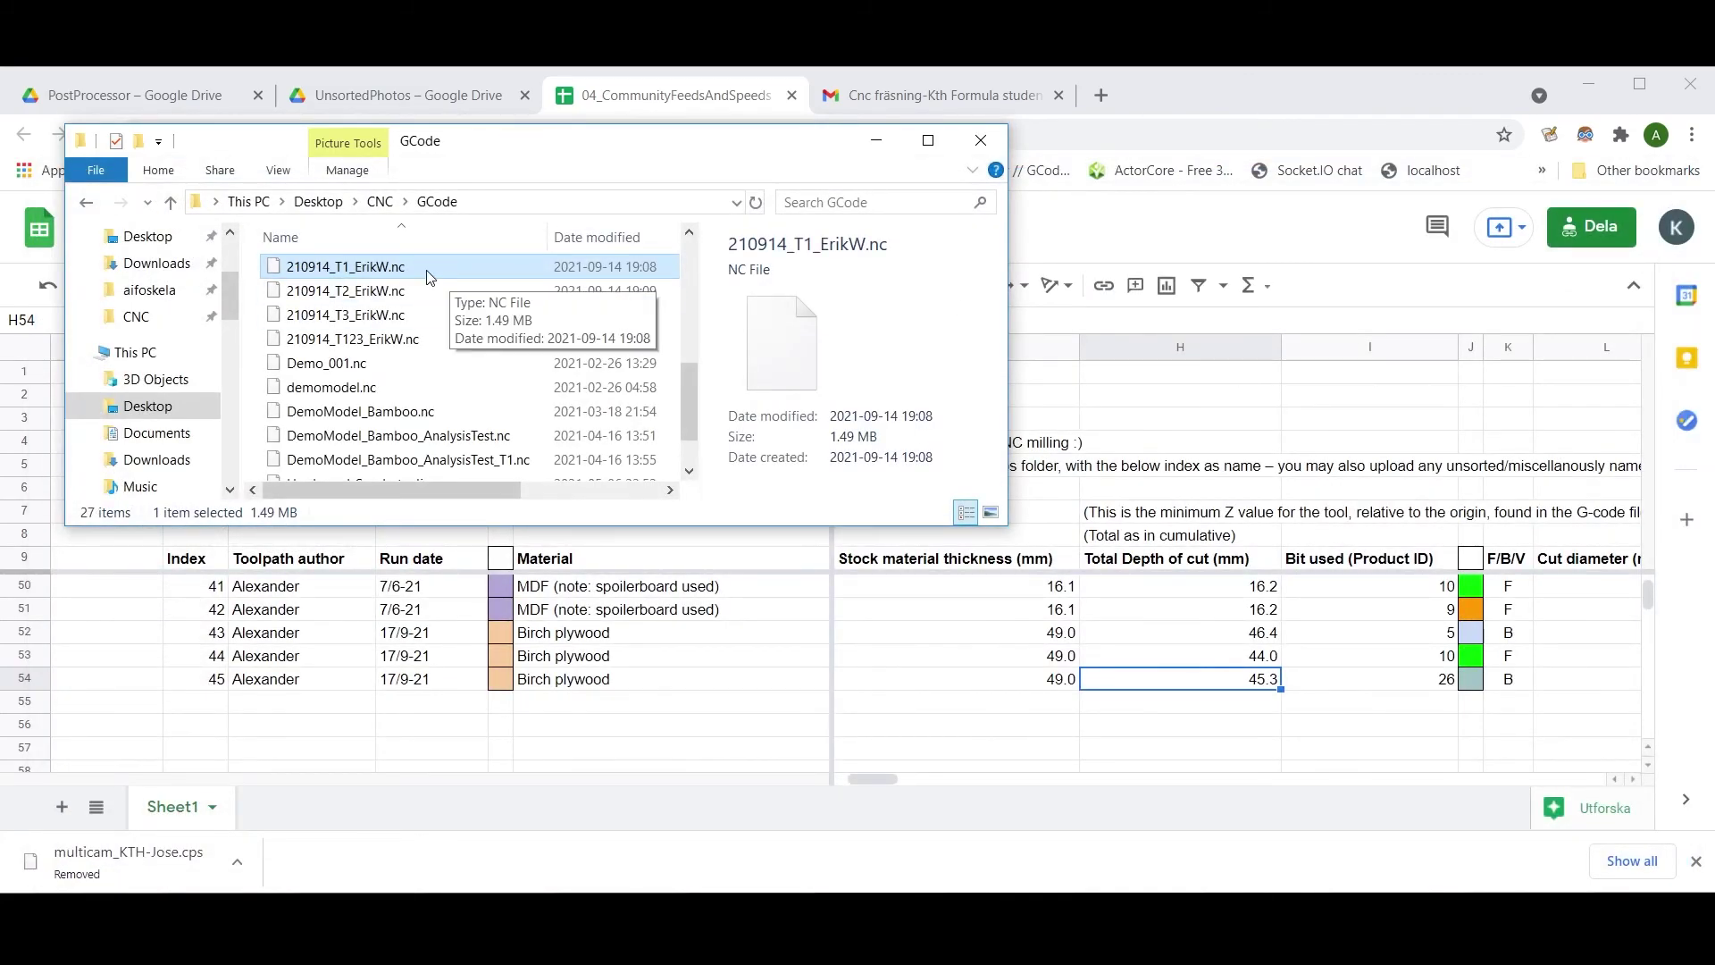
Select the four 210914 .nc files and sign in to home.ug.kth.se in a new tab
shift+click(427, 343)
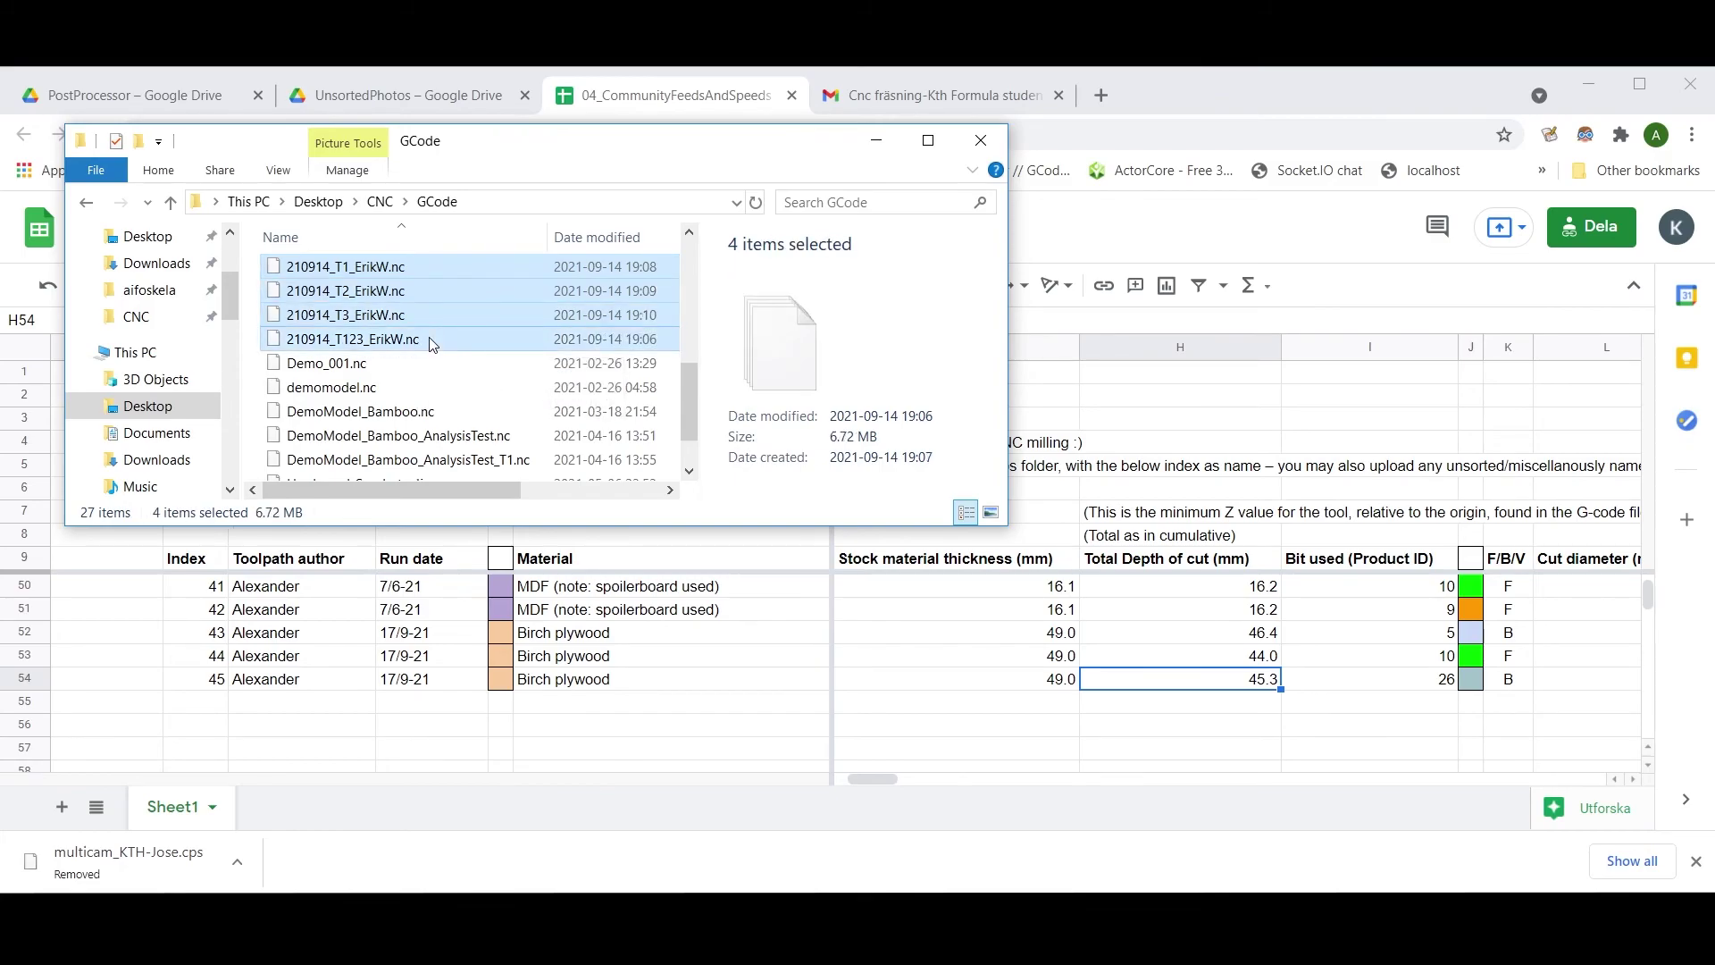
click(1101, 95)
text(home.ug.kth.se)
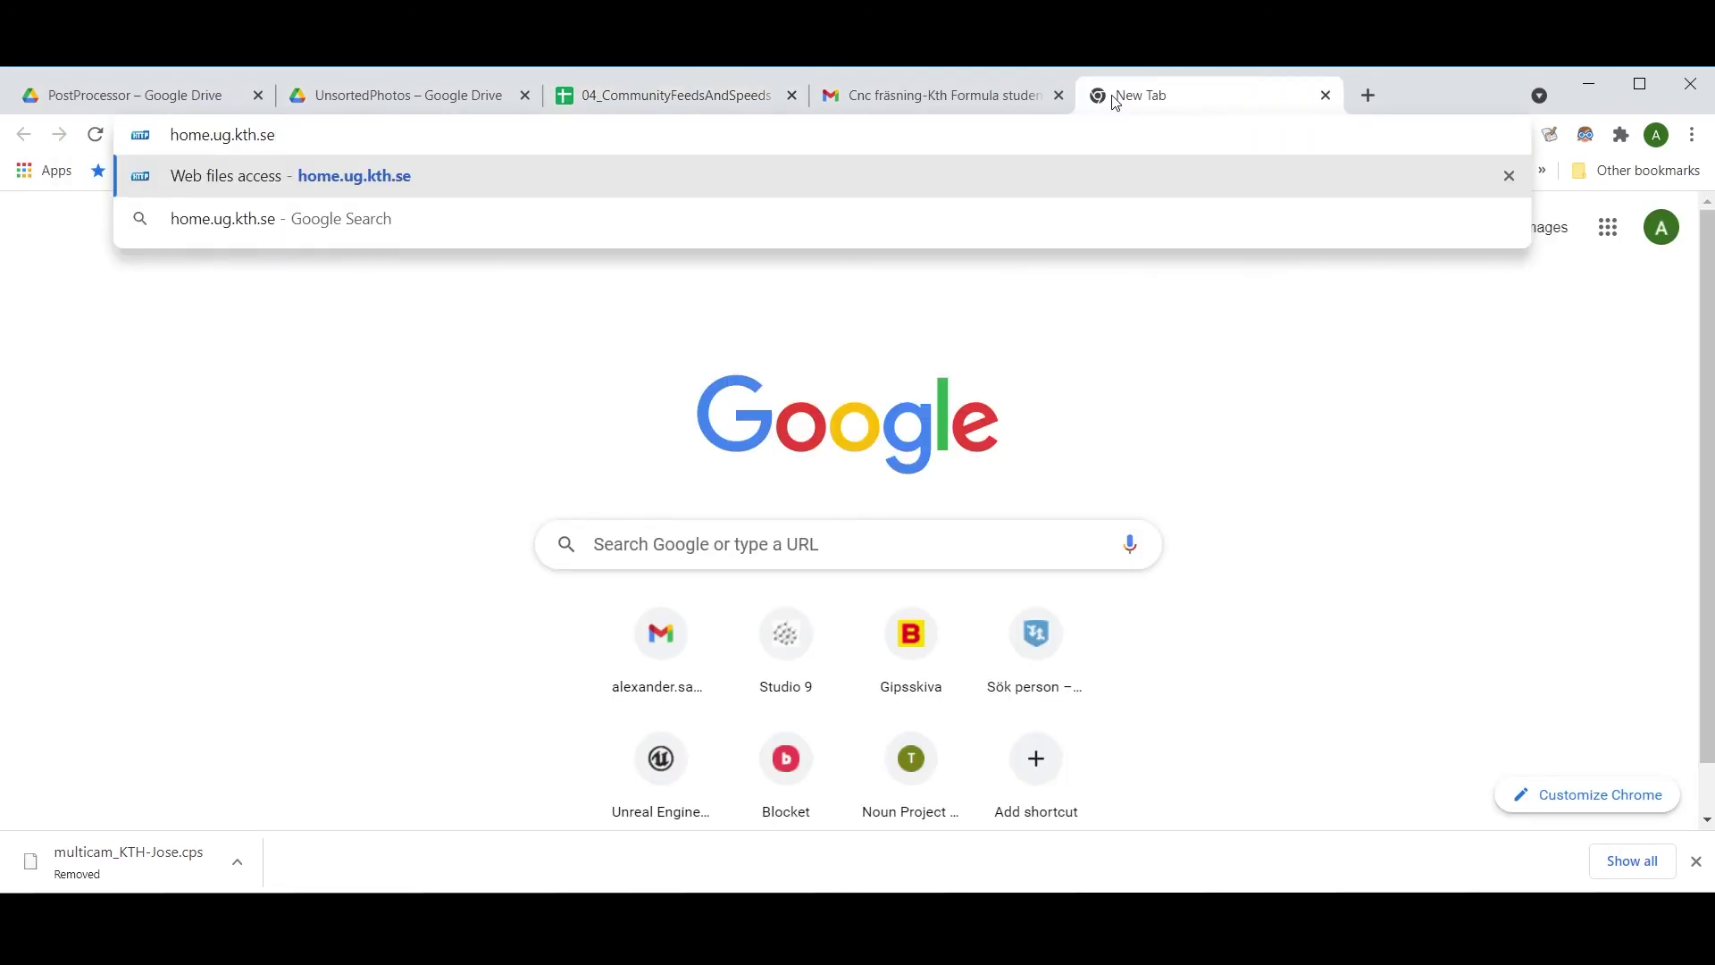
key(Return)
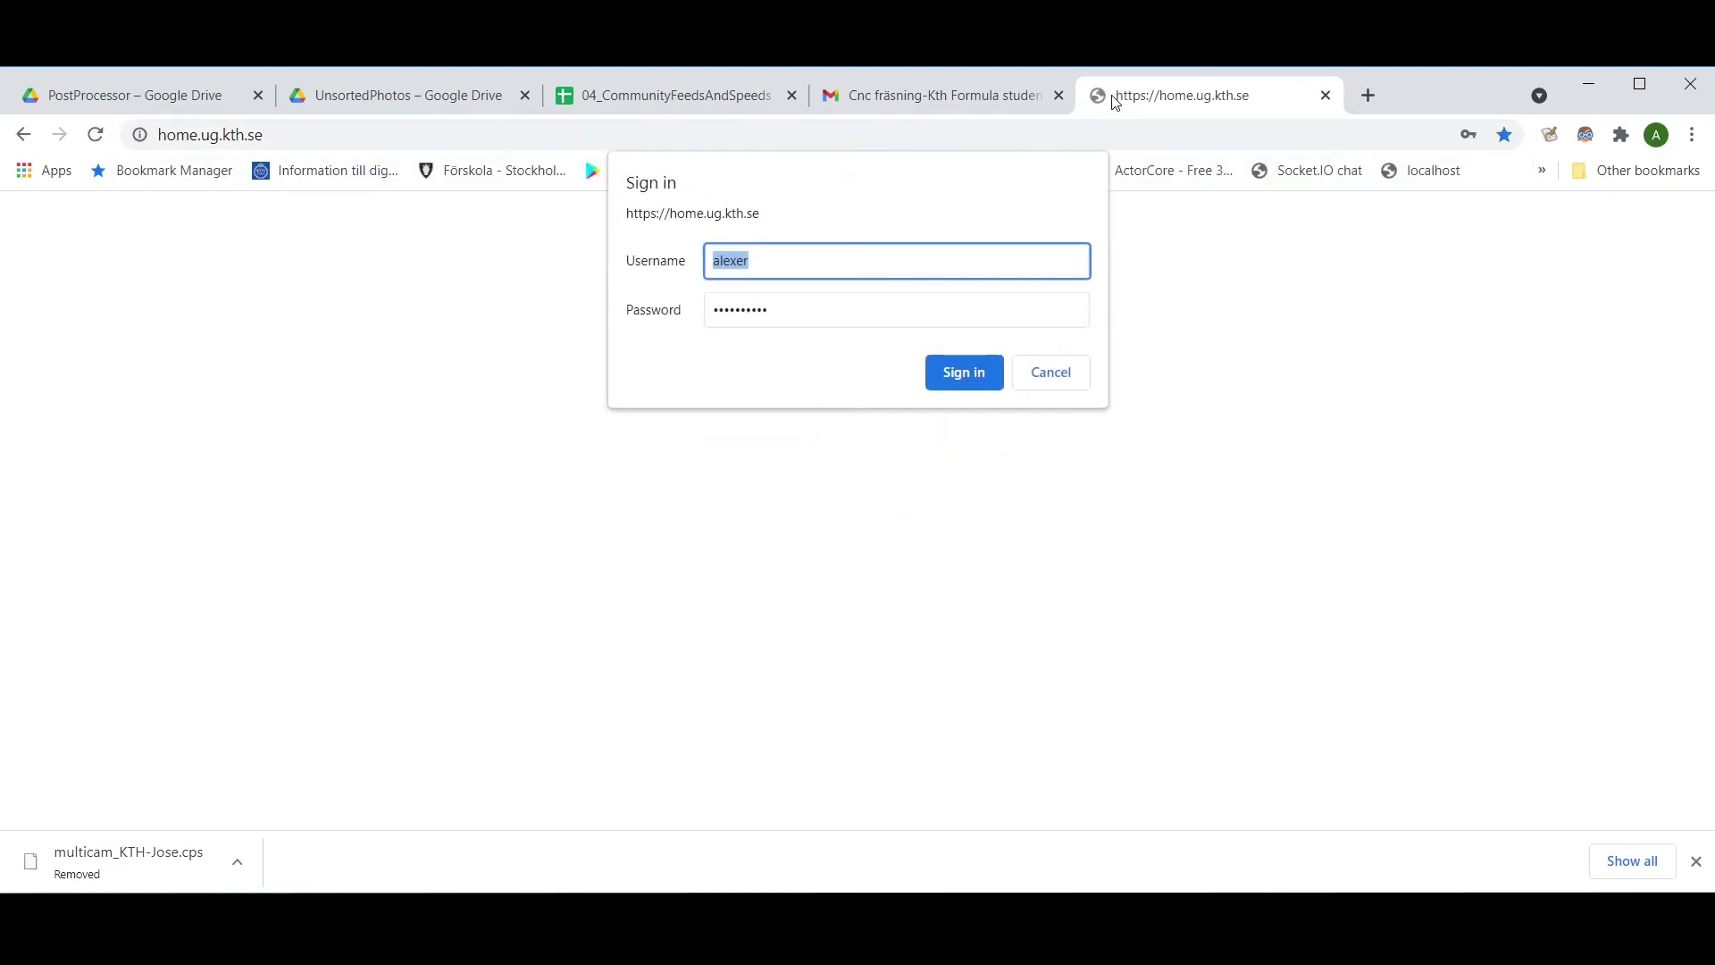
click(947, 376)
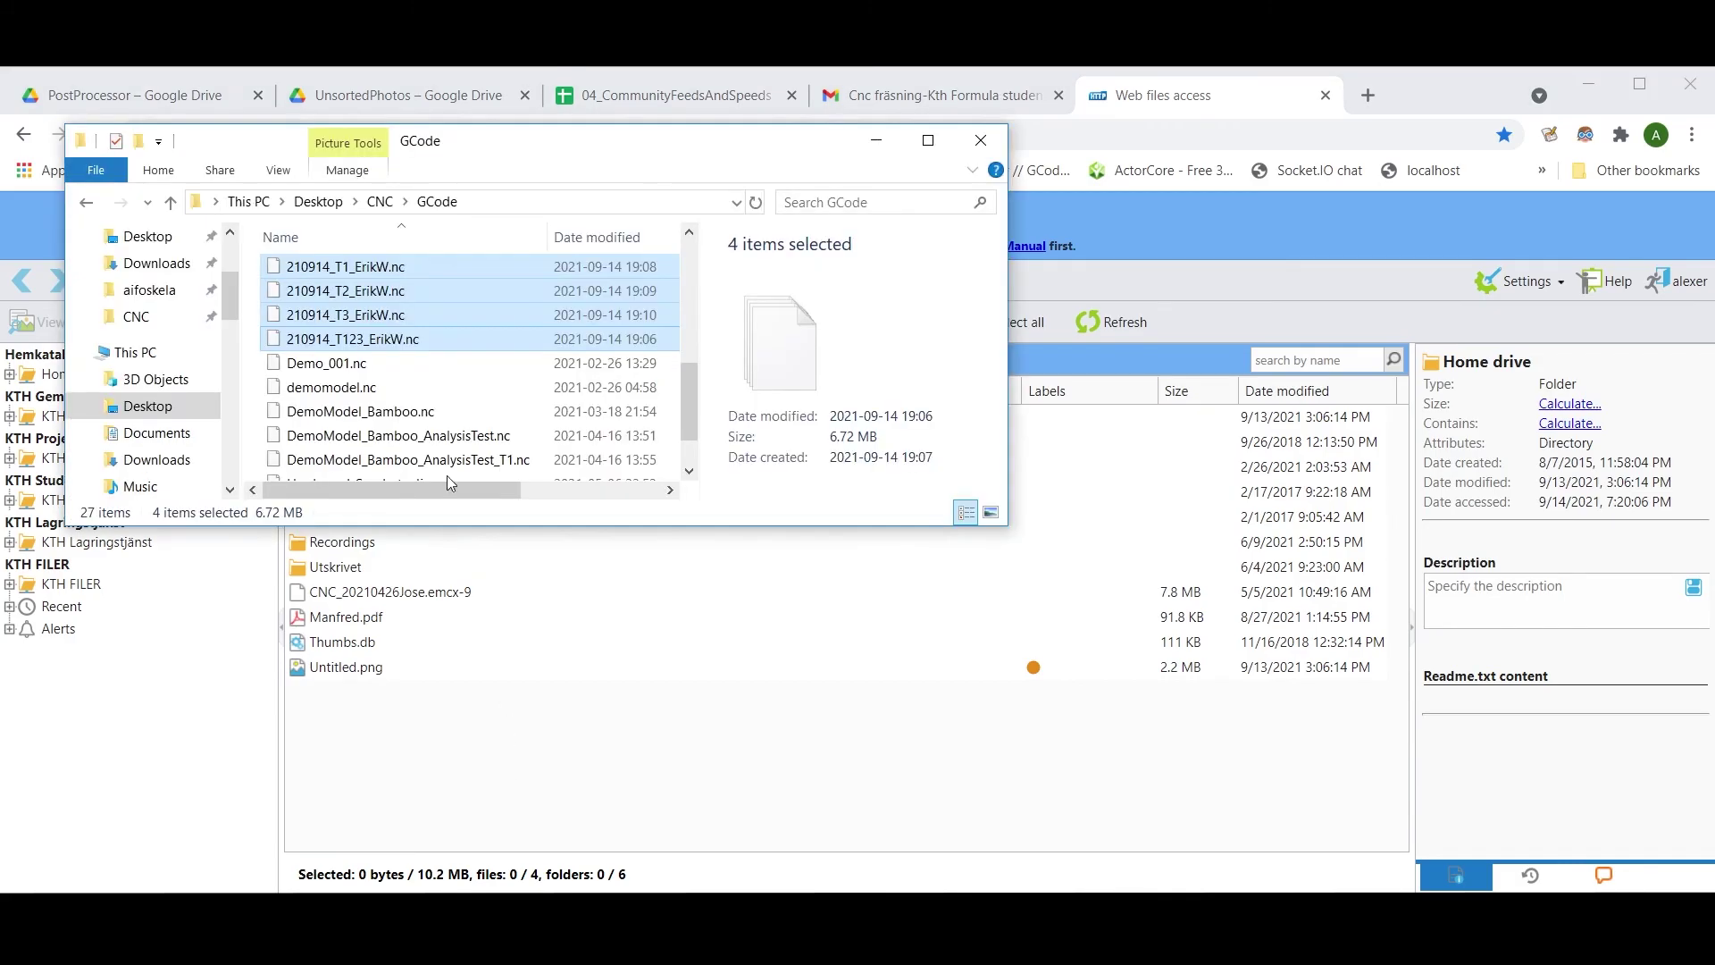
Drag the four 210914 .nc files onto the KTH Home drive, upload them, and select them
drag(350, 314, 500, 742)
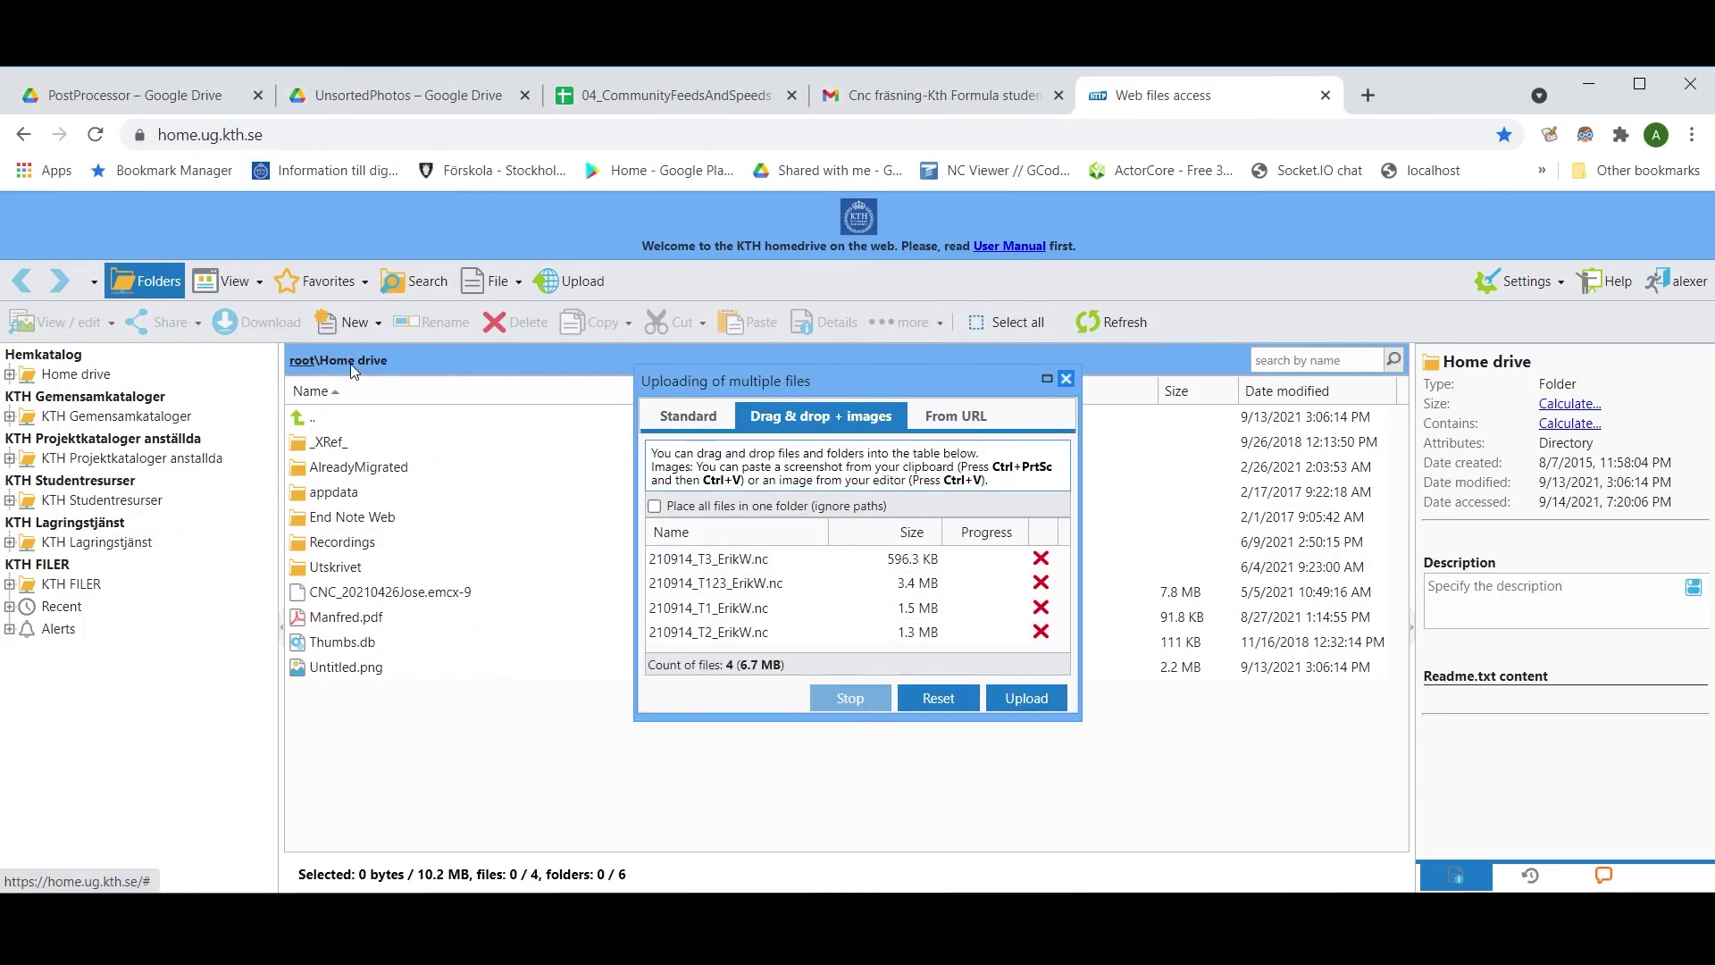
click(1024, 700)
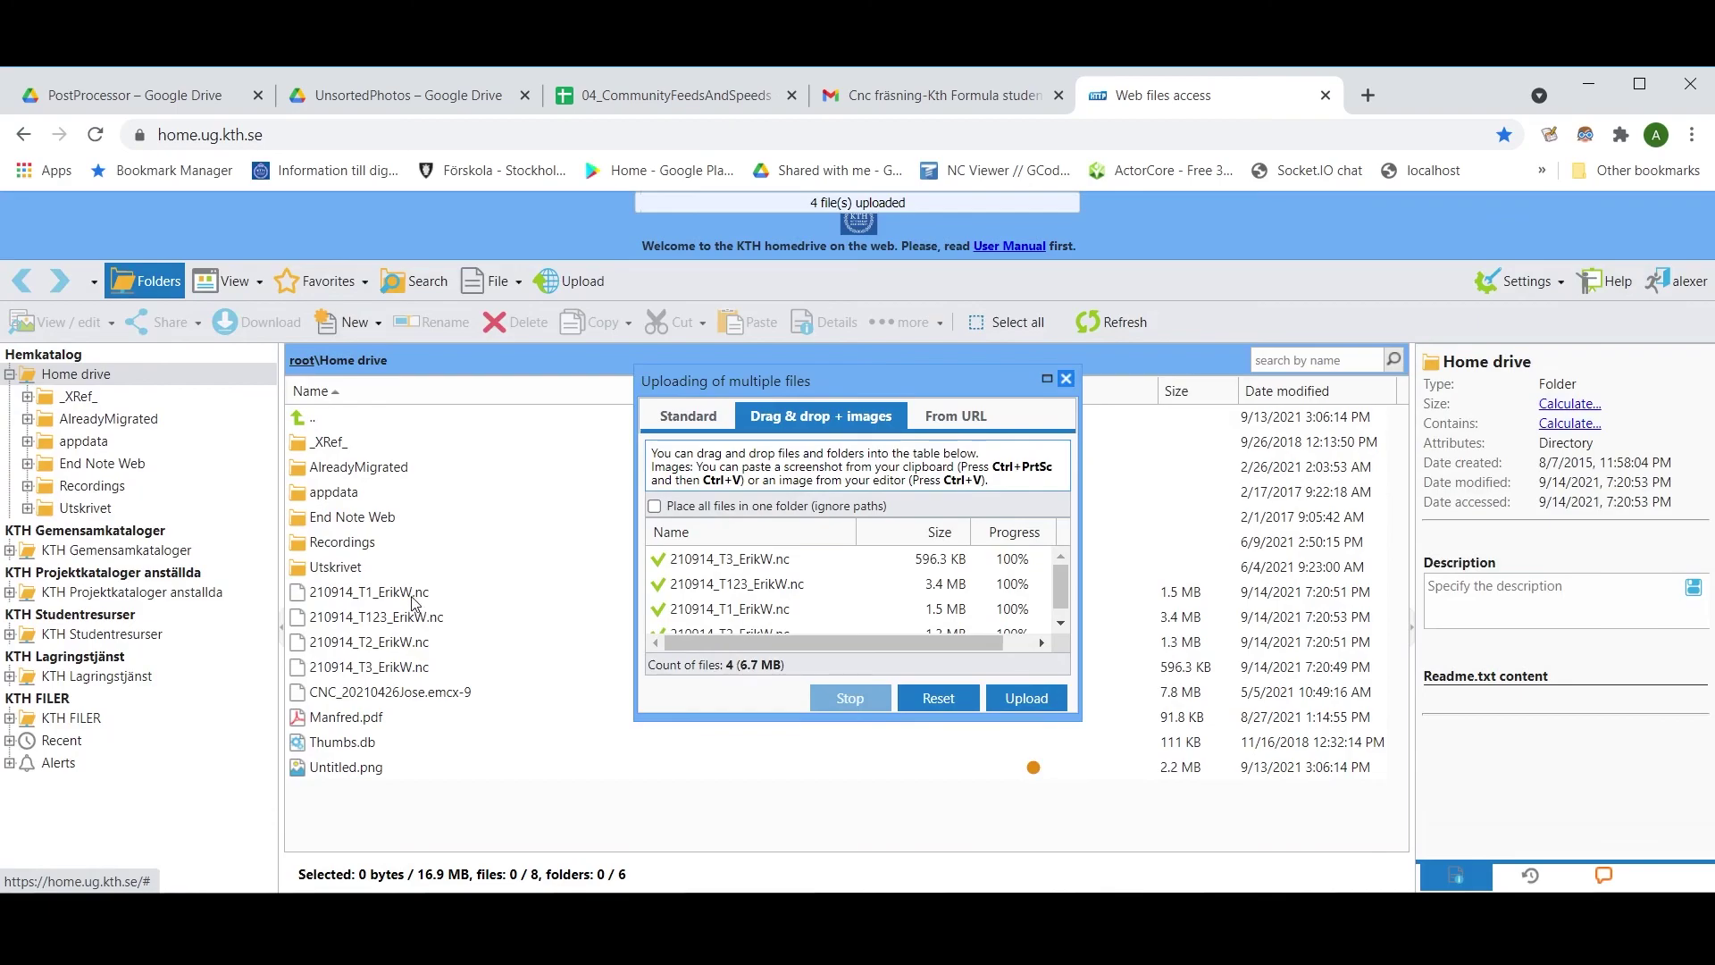
click(414, 597)
shift+click(415, 668)
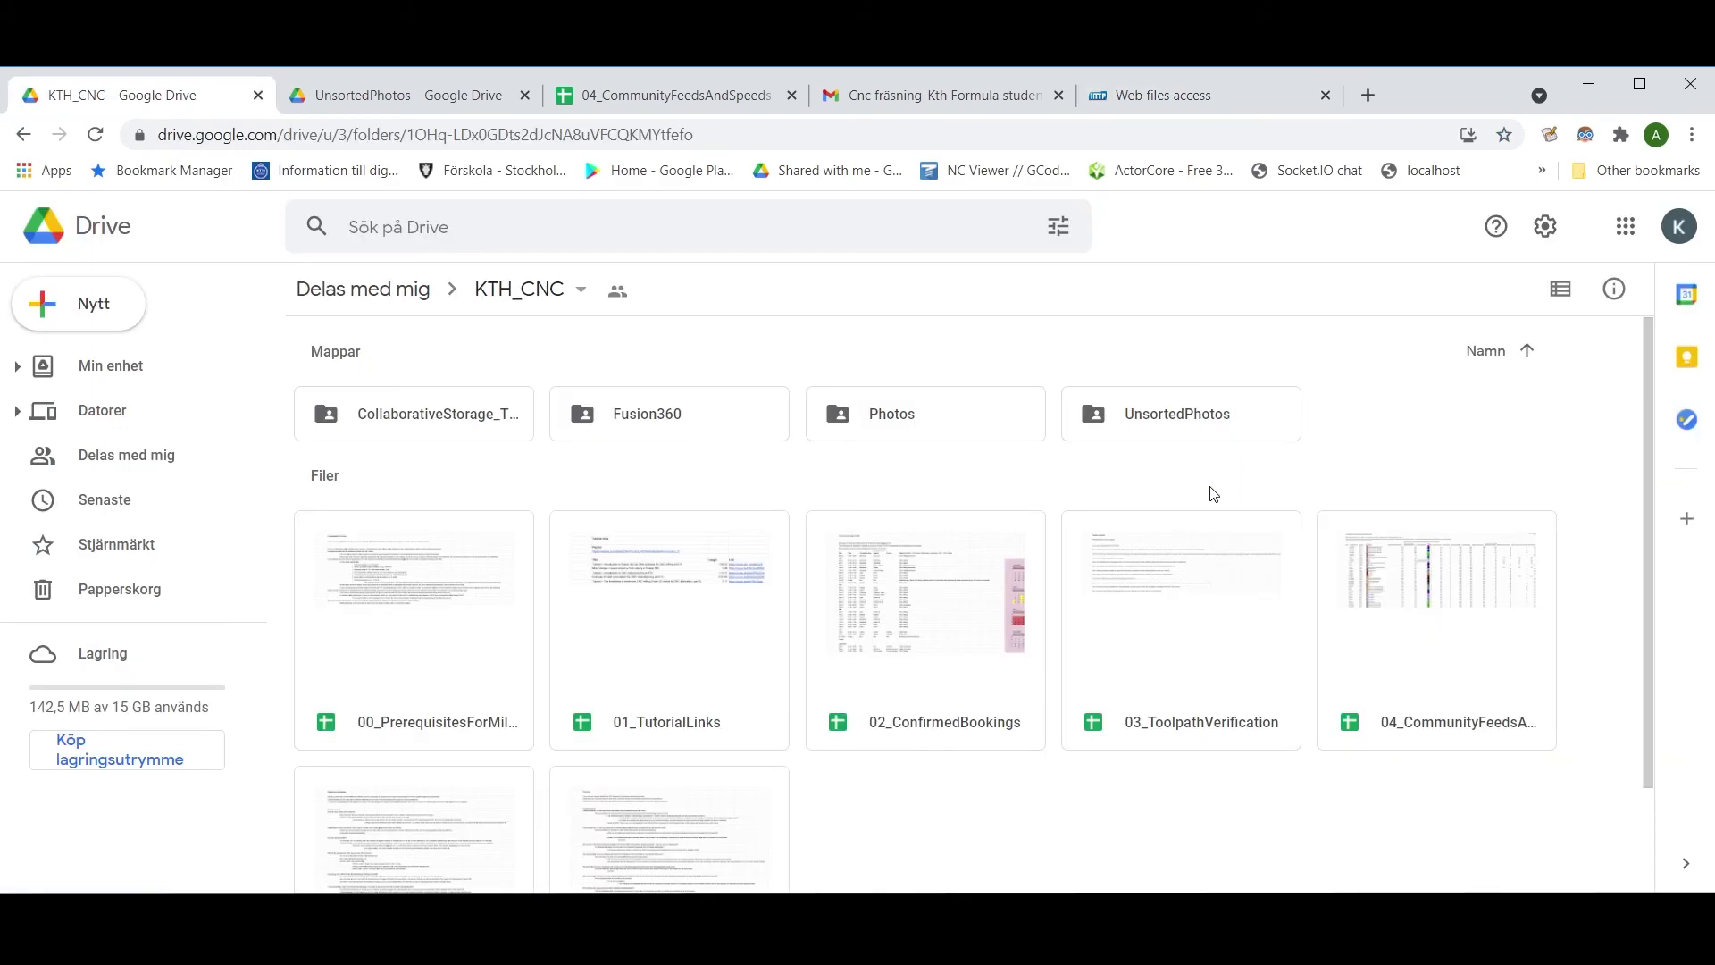
Drop the four 210914 .nc files into Google Drive's Fusion360 > Toolpaths folder
double_click(714, 418)
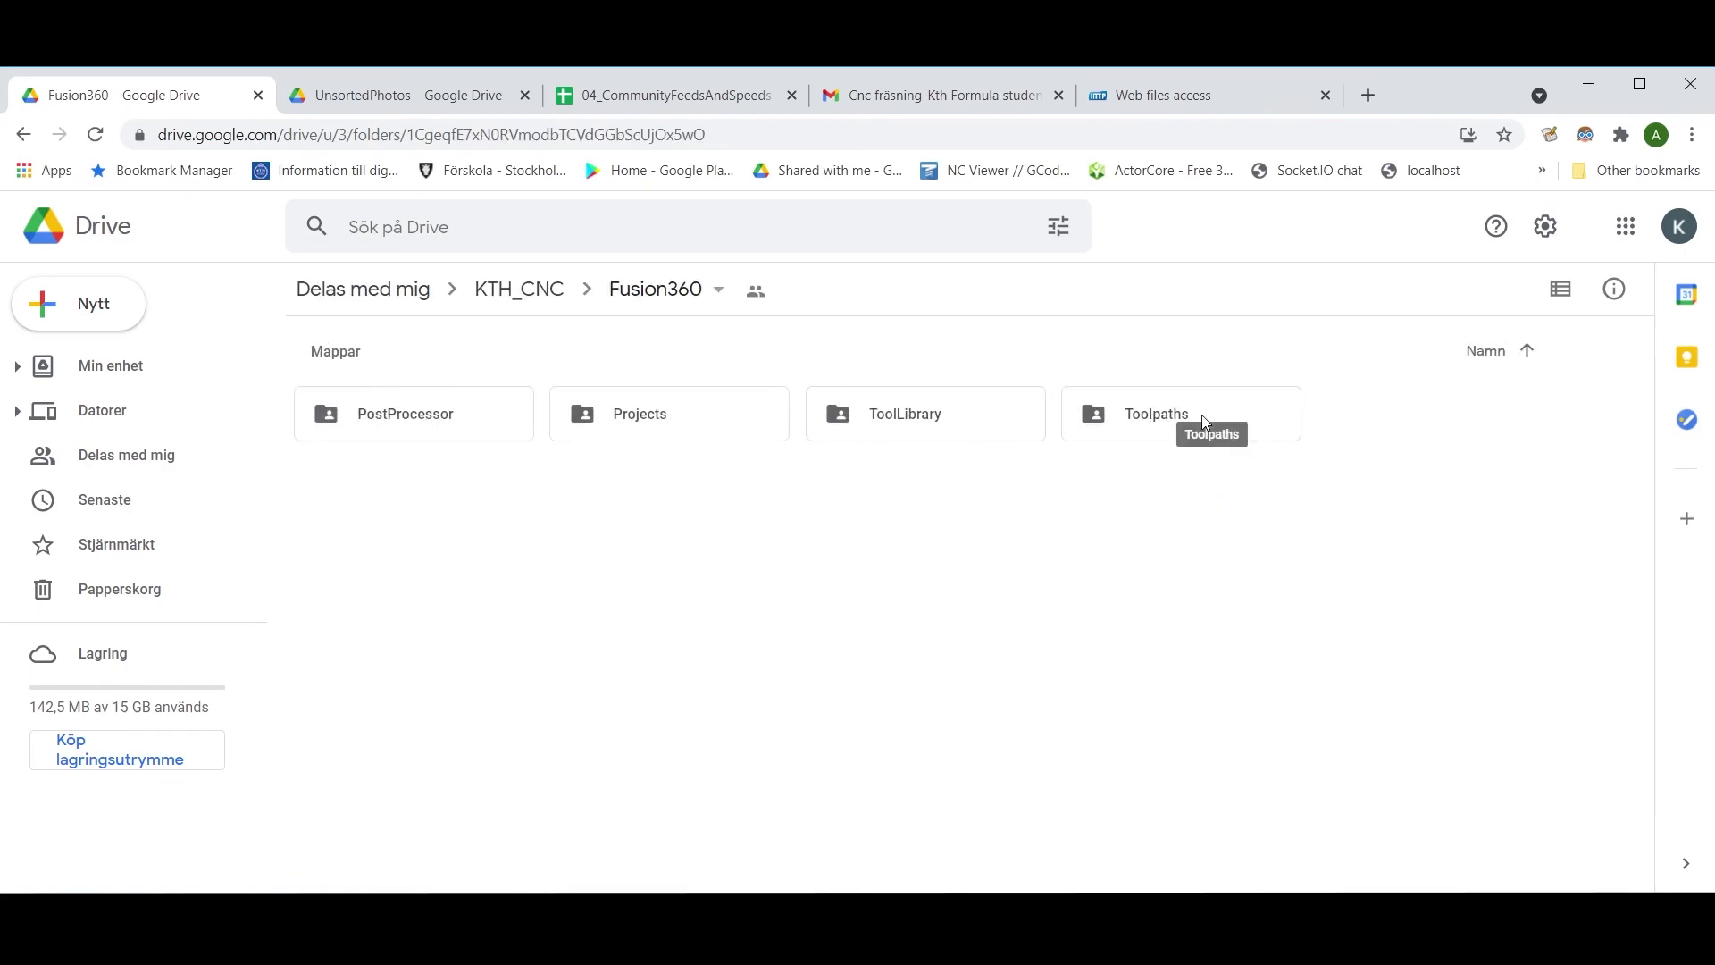
double_click(1203, 420)
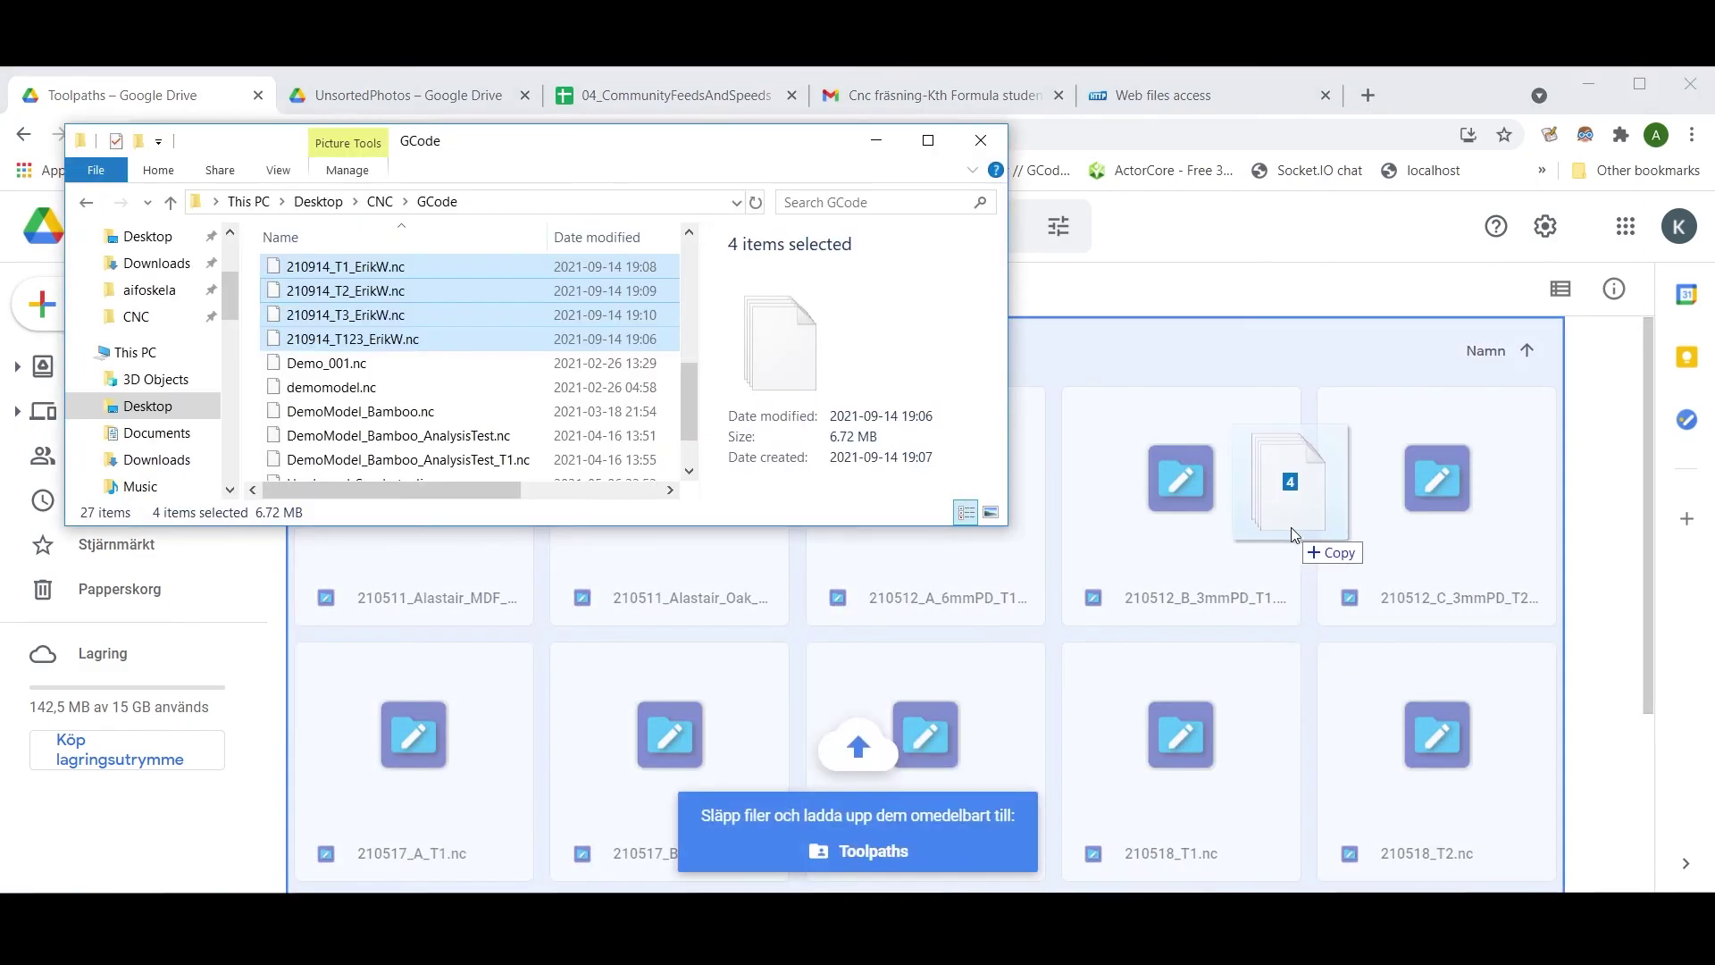
drag(1289, 527, 1307, 531)
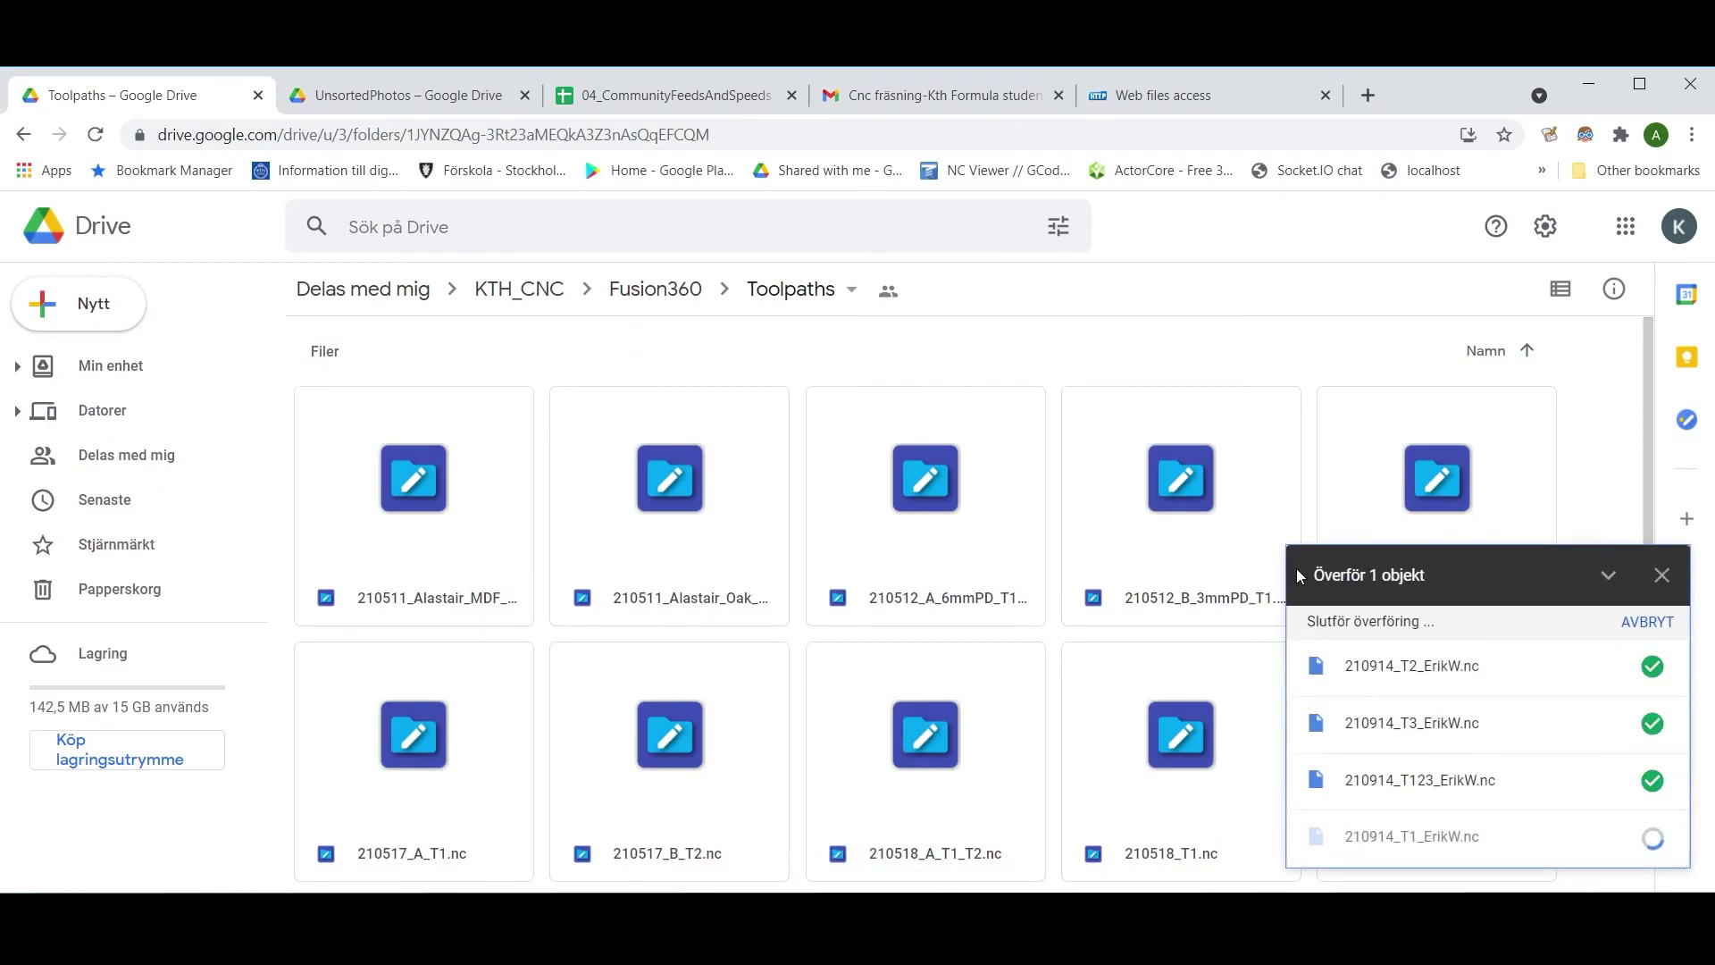
scroll(1198, 581, down, 6)
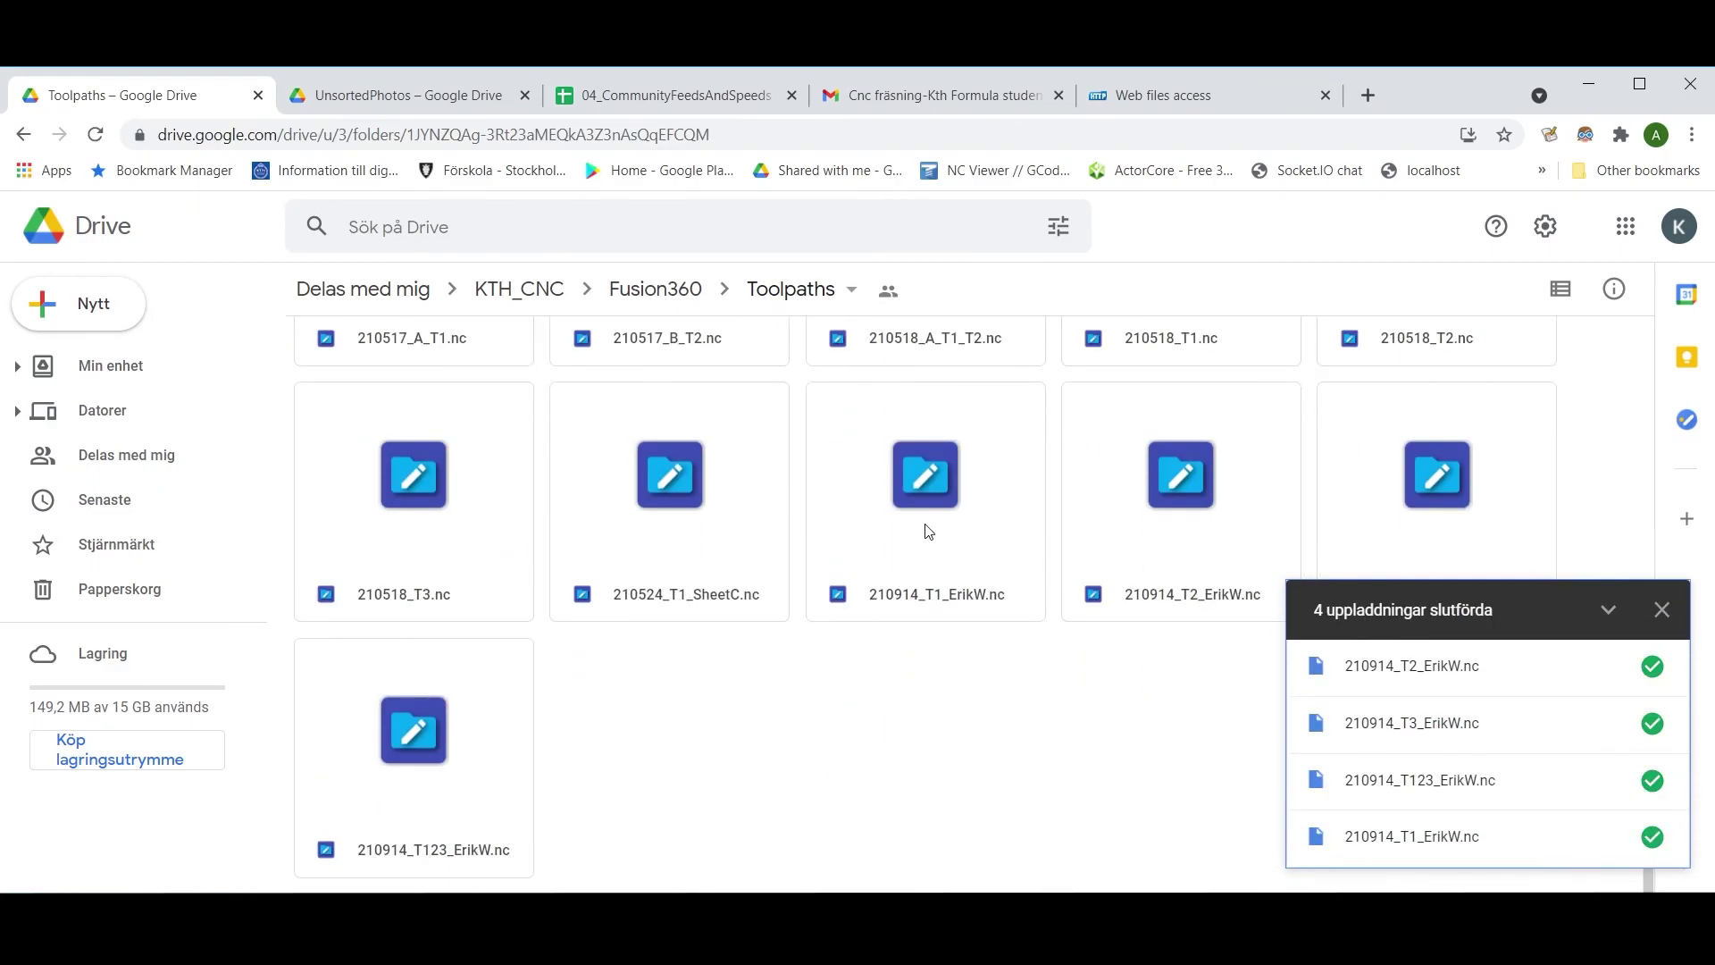